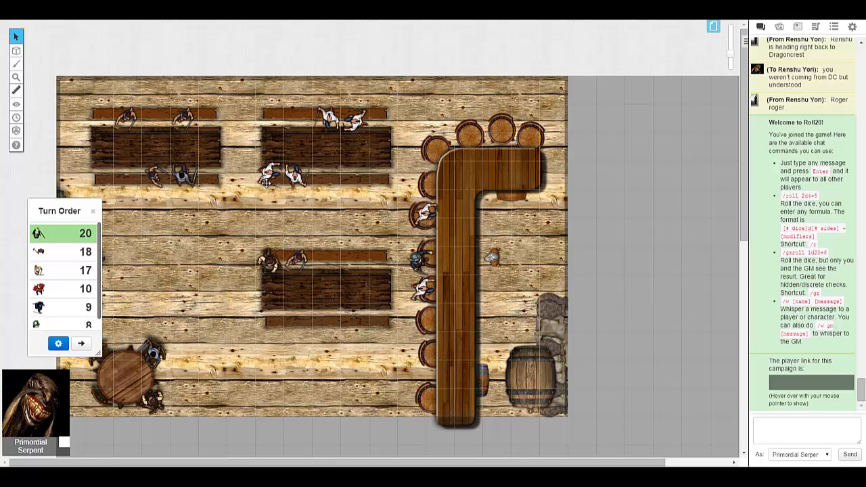
- Open the art library
mouse_move(21, 54)
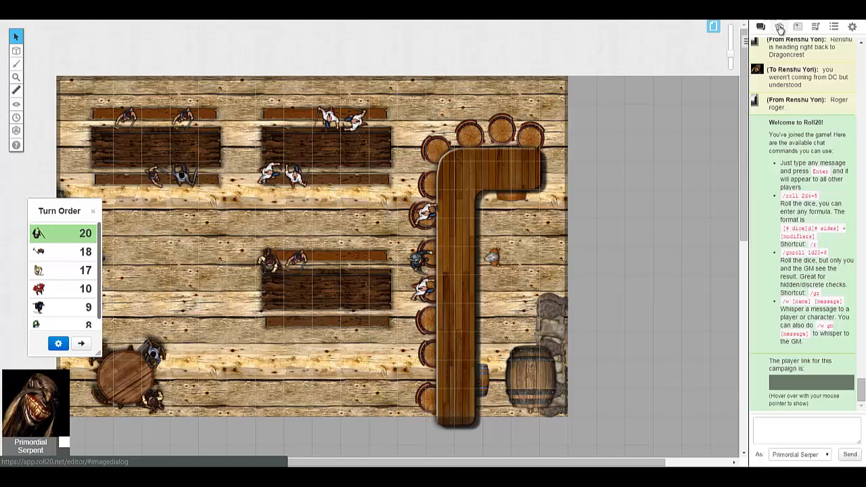
click(780, 27)
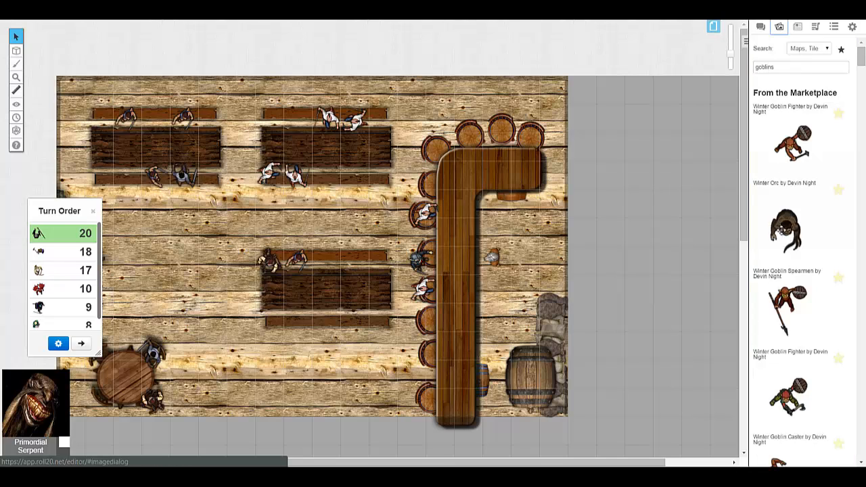
click(714, 29)
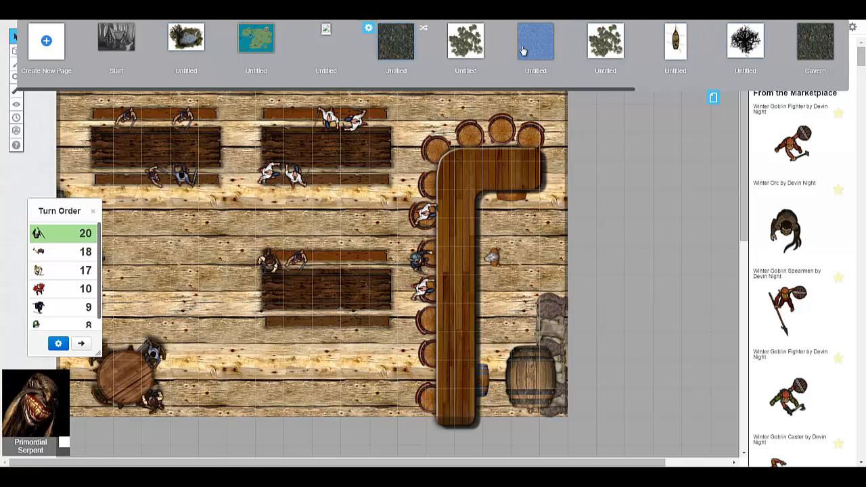
click(715, 98)
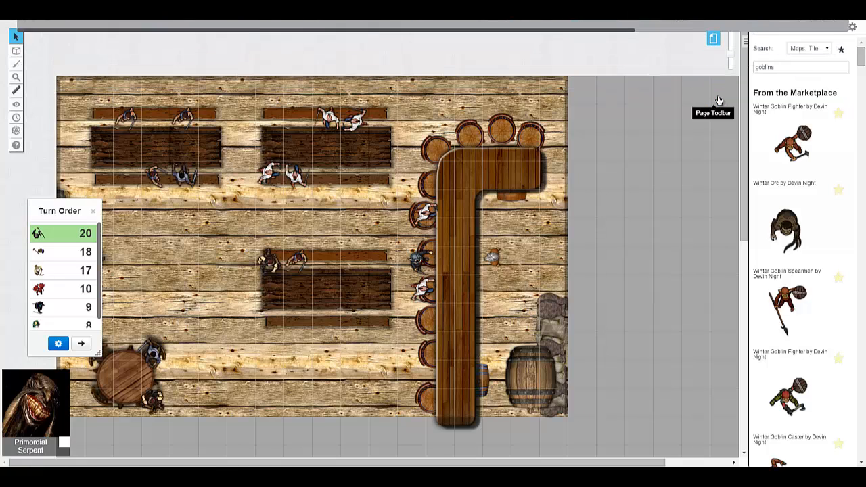
scroll(630, 132, down, 5)
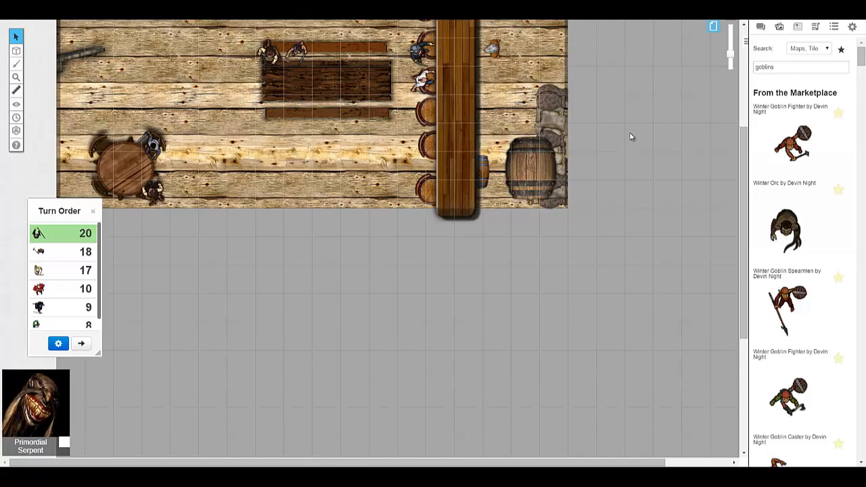
scroll(630, 132, up, 5)
click(714, 27)
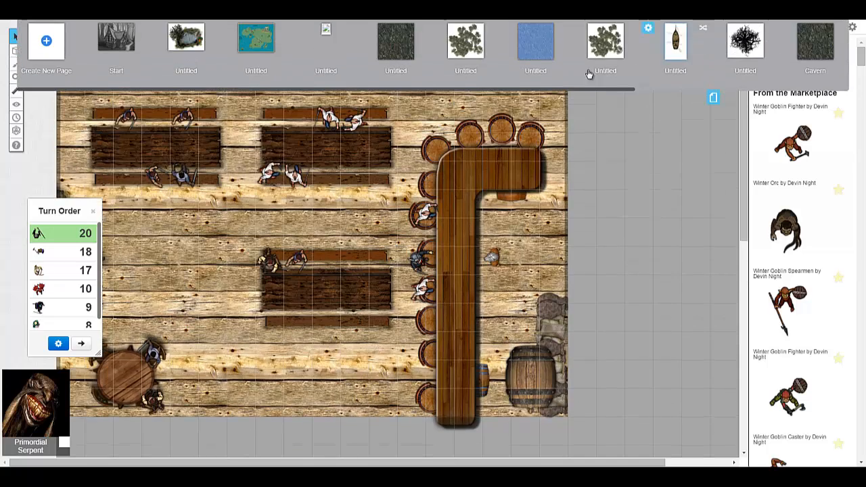
click(714, 100)
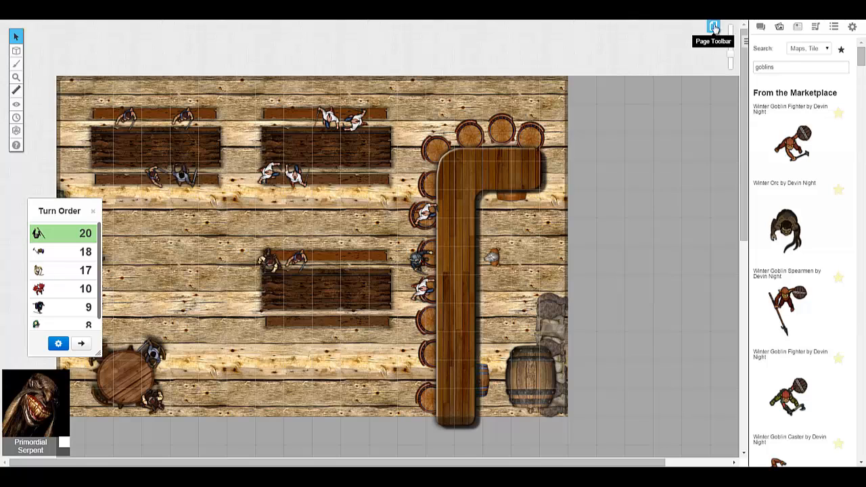
- Create a new blank page for the campaign and open it from the end of the page list
click(714, 28)
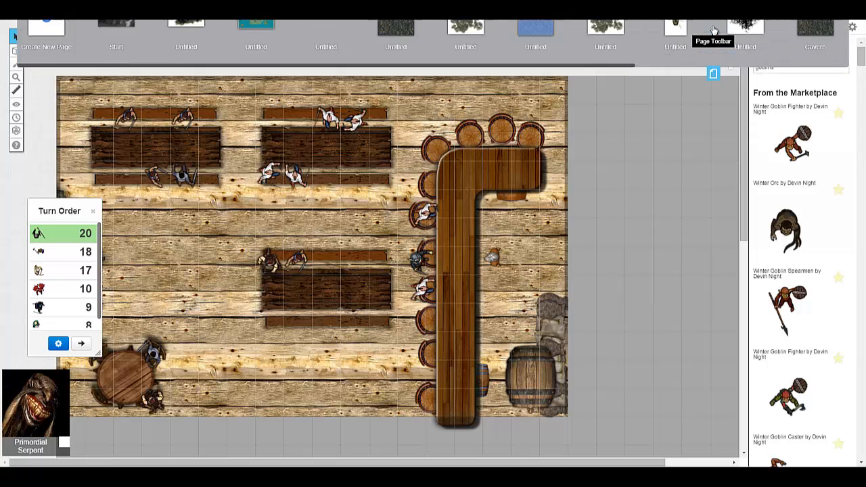
click(46, 42)
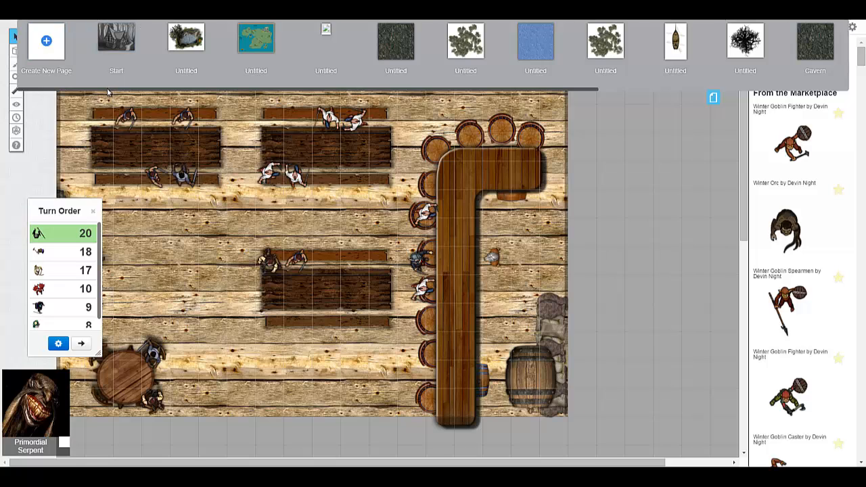
drag(107, 88, 394, 83)
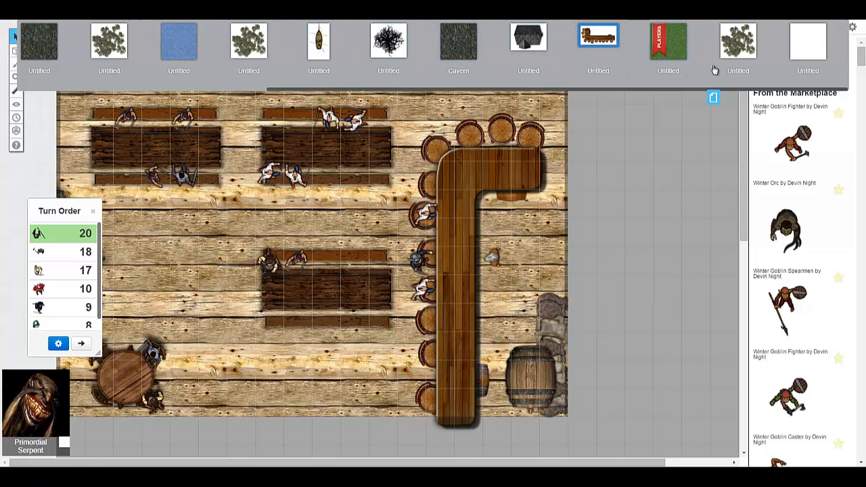
click(815, 68)
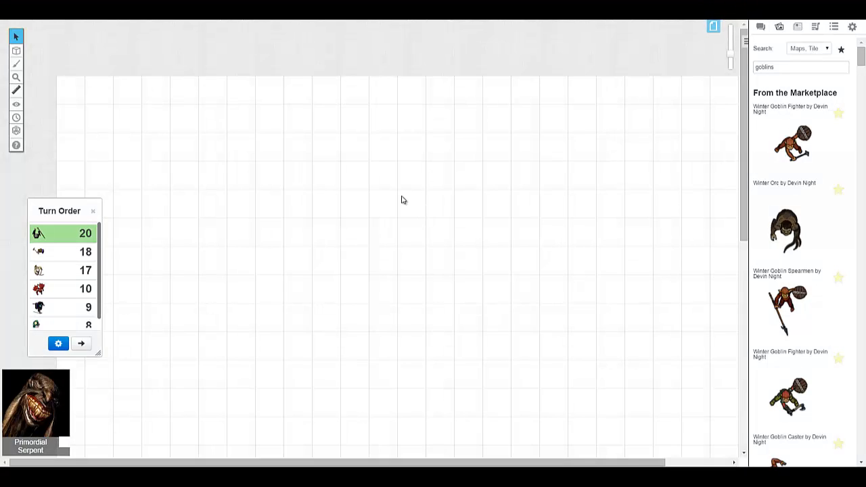
scroll(399, 198, down, 3)
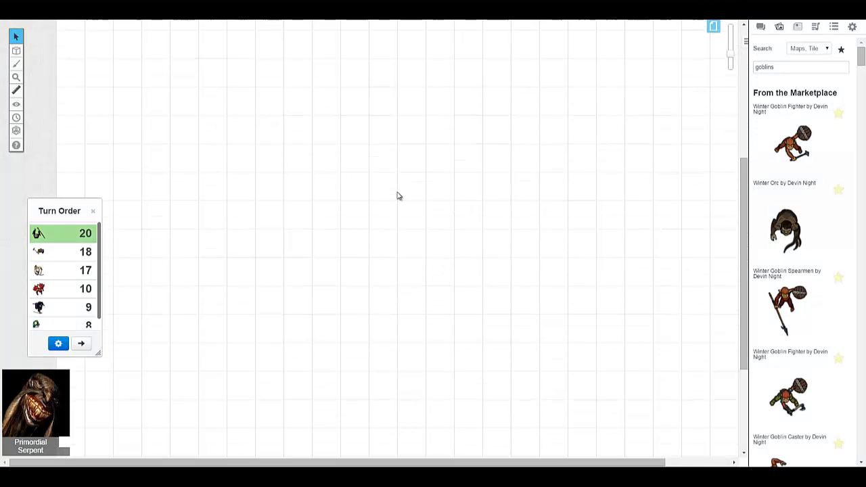
scroll(397, 196, up, 2)
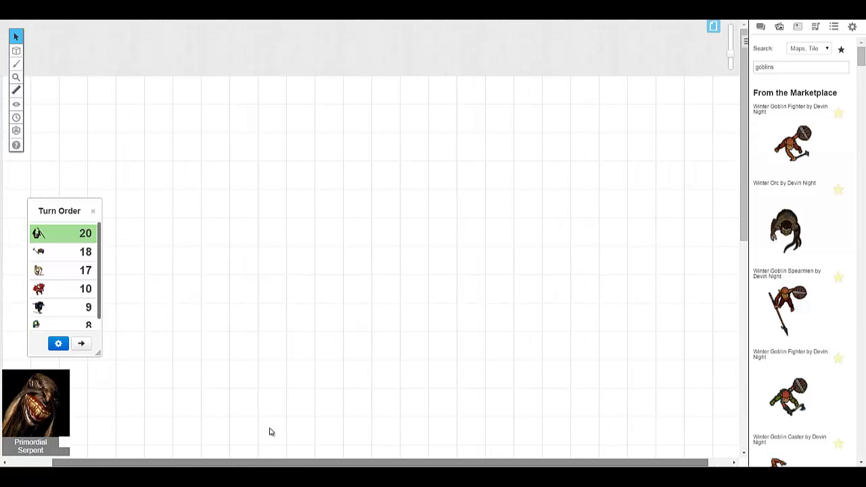
scroll(302, 346, down, 3)
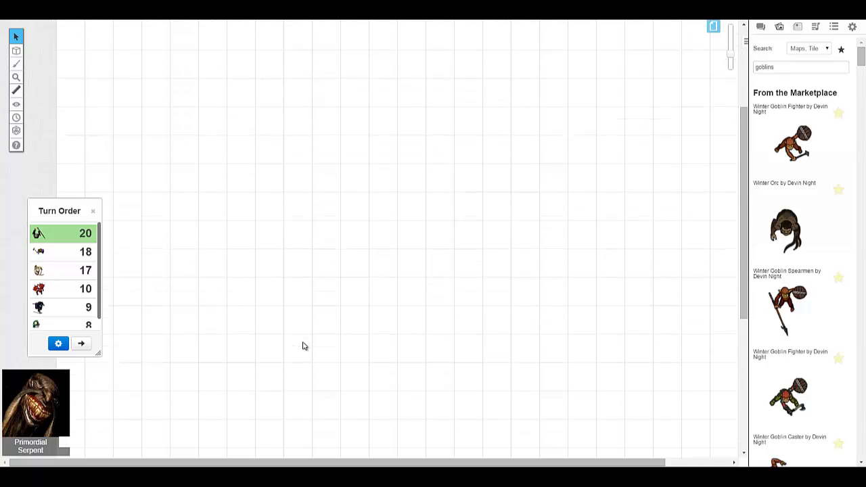
scroll(304, 345, up, 3)
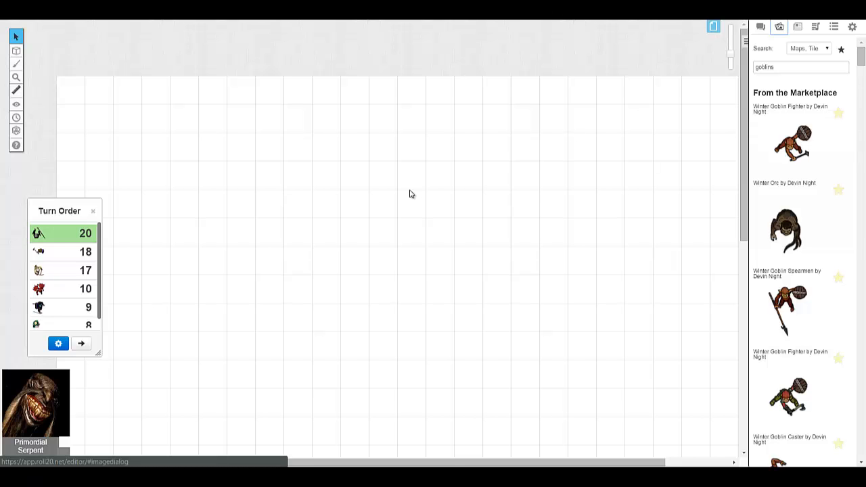
scroll(406, 194, down, 2)
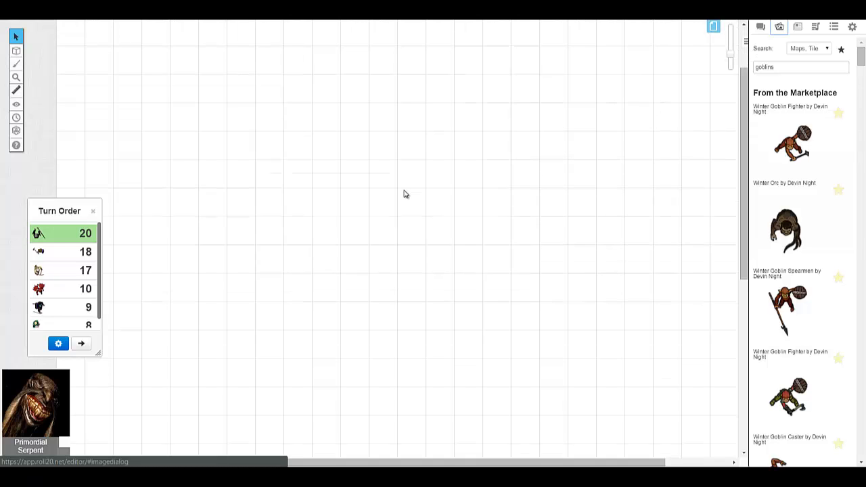
scroll(404, 195, down, 3)
scroll(404, 194, up, 1)
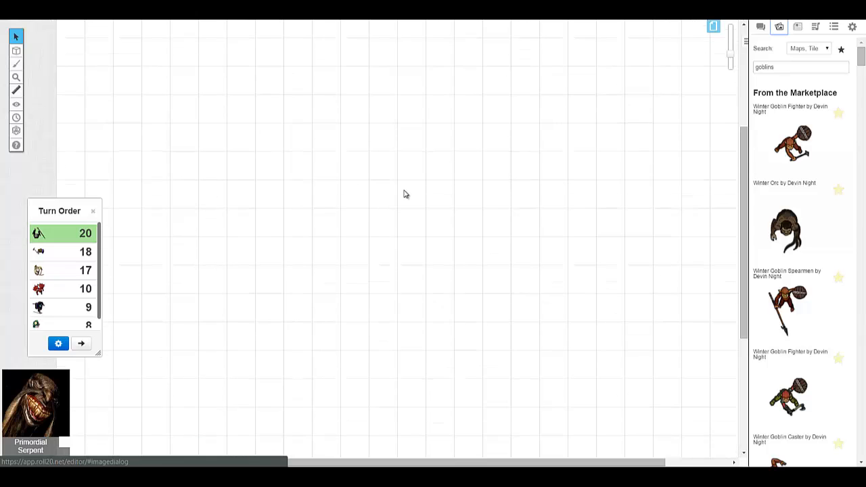
scroll(404, 194, up, 2)
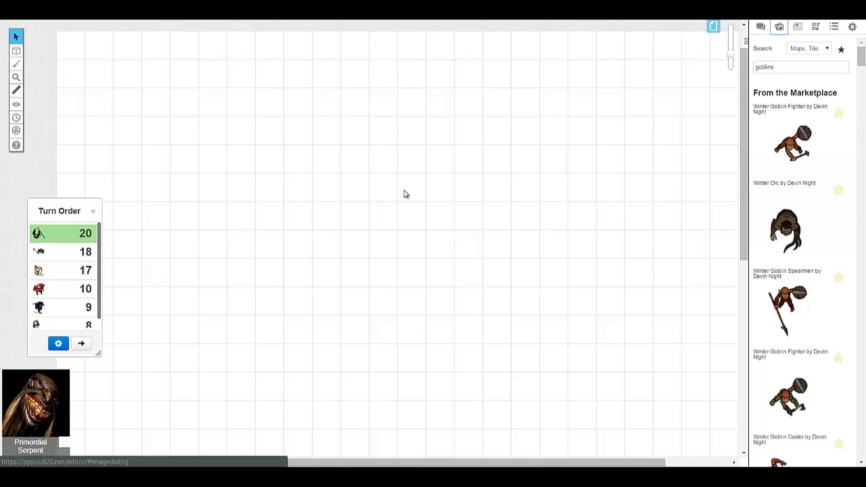
scroll(404, 194, down, 2)
scroll(404, 194, down, 2)
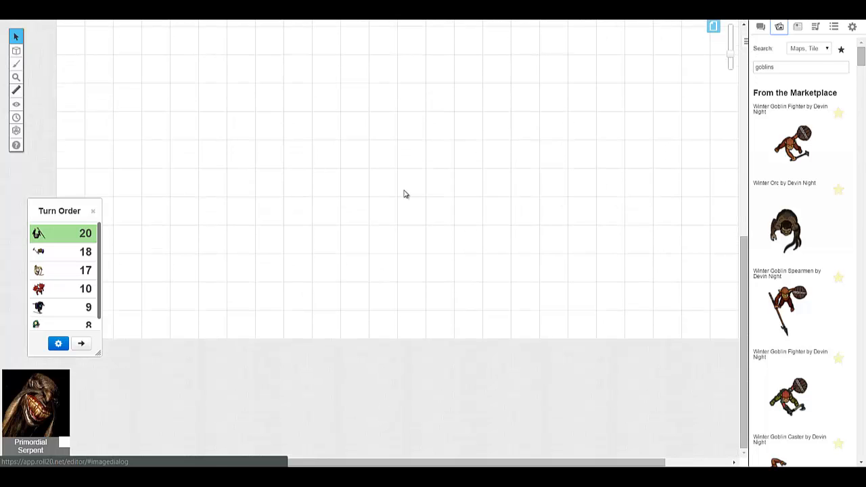
scroll(404, 194, up, 2)
scroll(405, 194, up, 1)
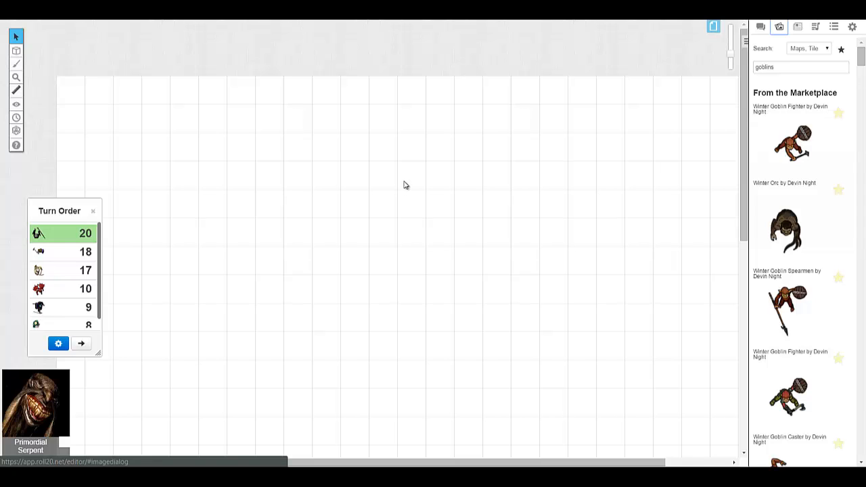
scroll(455, 177, down, 3)
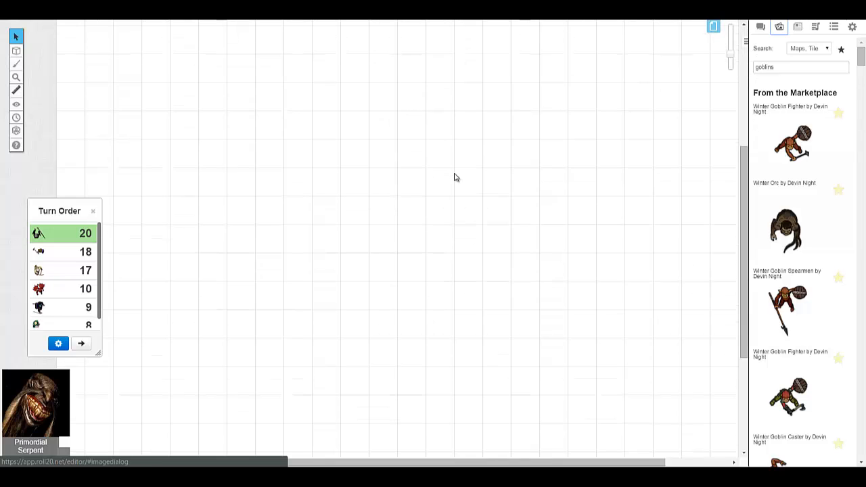
scroll(455, 177, up, 3)
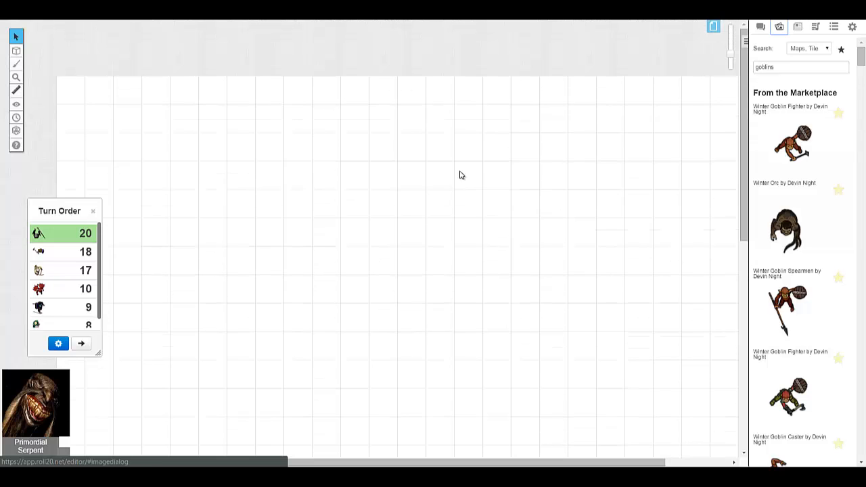
- Switch the active layer to Map & Background
double_click(791, 68)
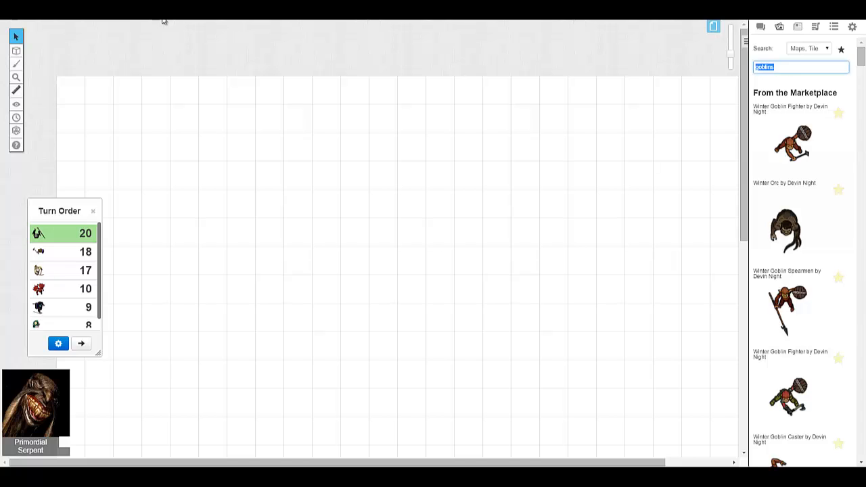
mouse_move(21, 53)
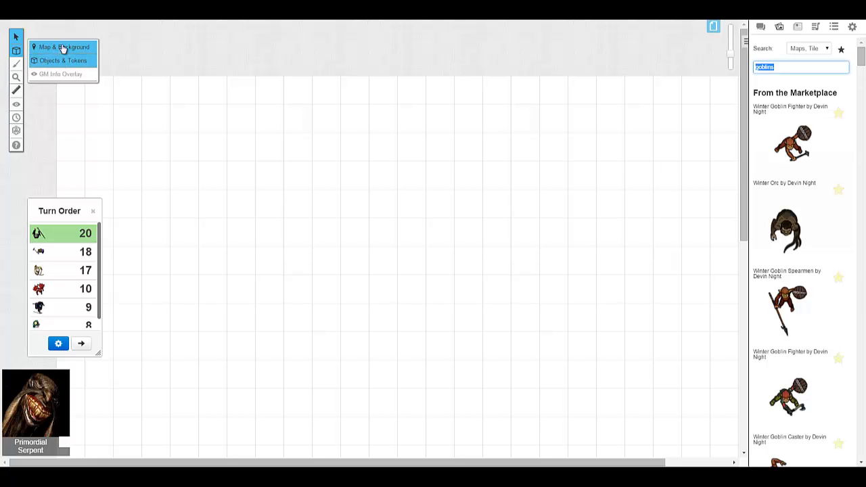
click(65, 48)
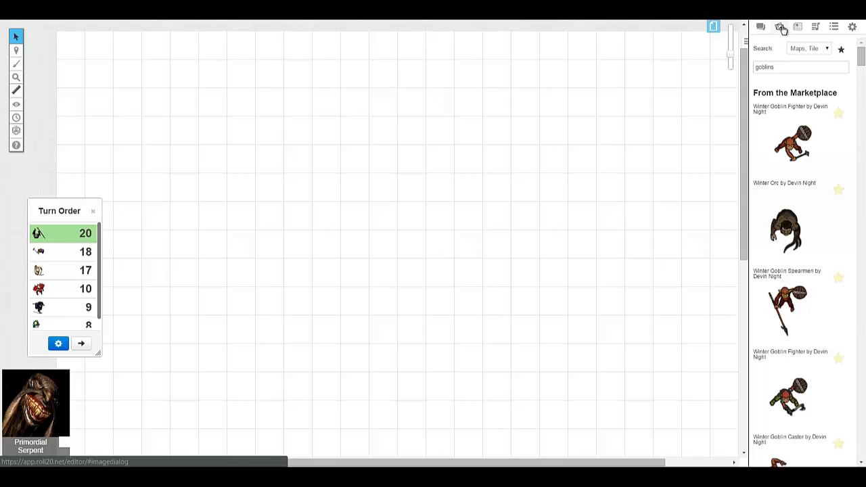
- Search the art library for "grass" with the category set to Maps, Tiles, Textures
click(826, 50)
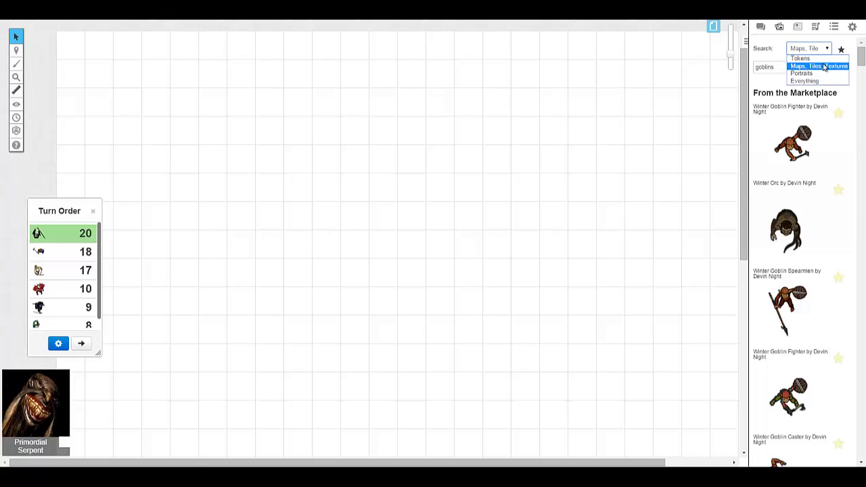
click(825, 66)
double_click(791, 71)
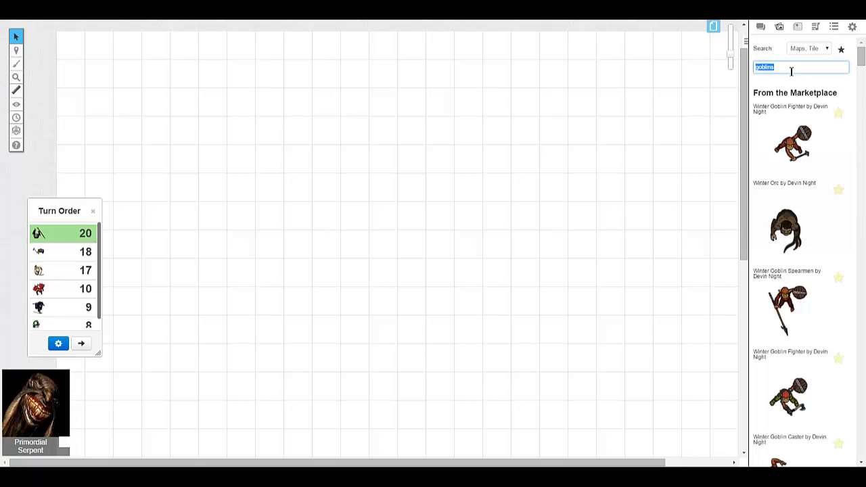
key(BackSpace)
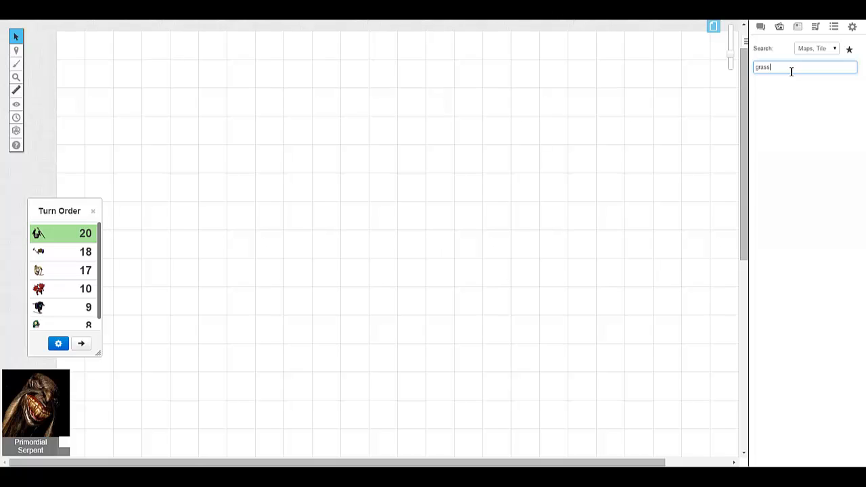
key(Return)
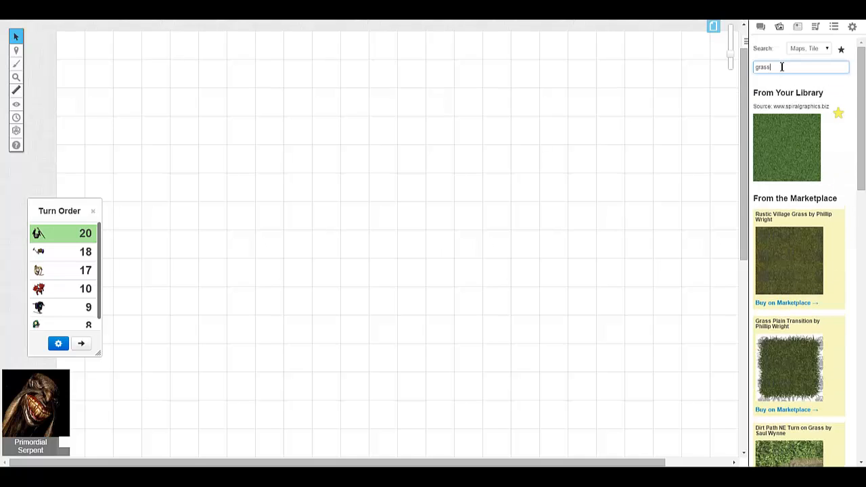
scroll(798, 126, down, 4)
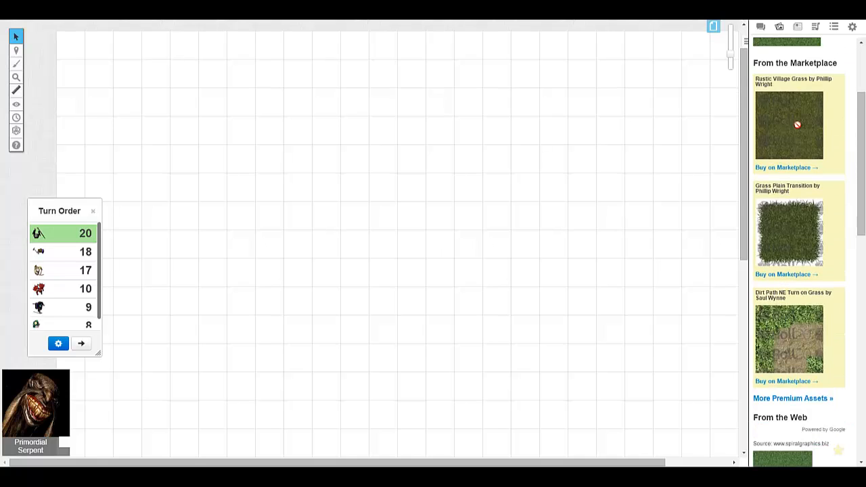
scroll(798, 125, down, 2)
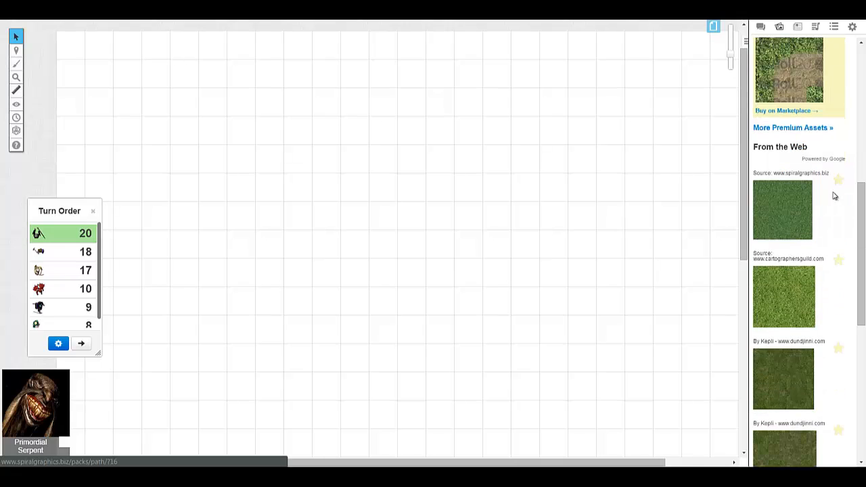
drag(857, 200, 857, 336)
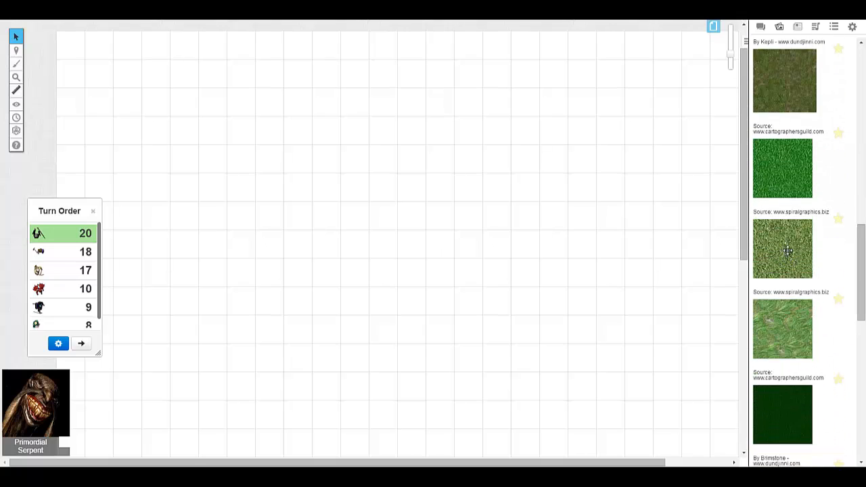
drag(788, 250, 112, 90)
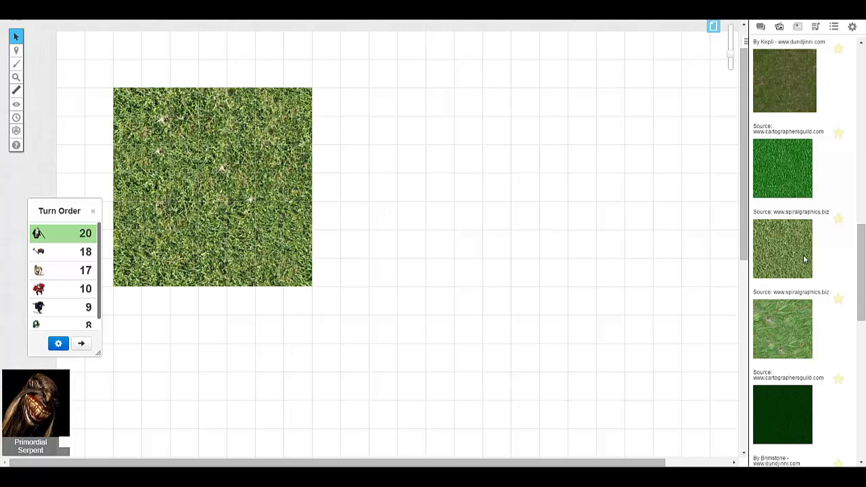
- Move the placed grass texture flush into the upper-left corner of the map
scroll(798, 266, up, 15)
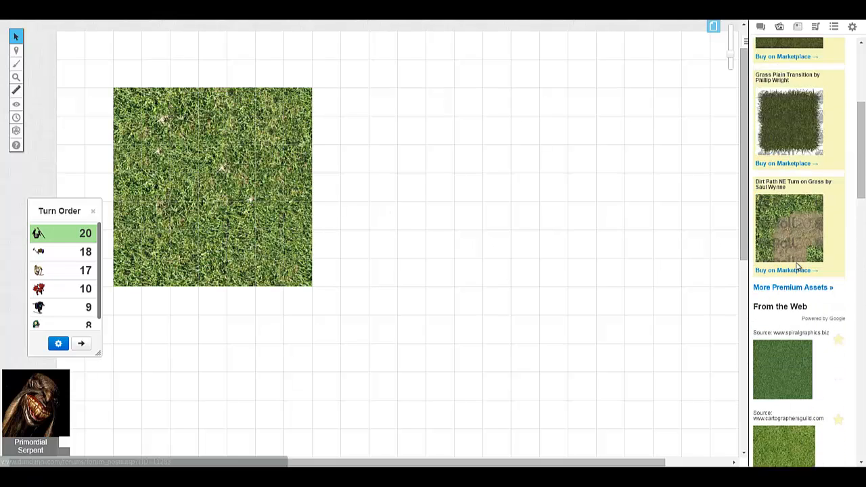
scroll(797, 277, down, 3)
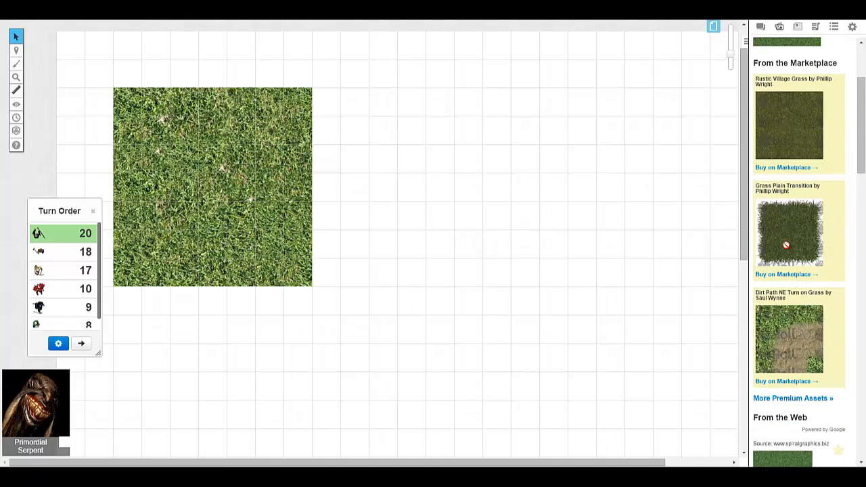
scroll(786, 245, down, 6)
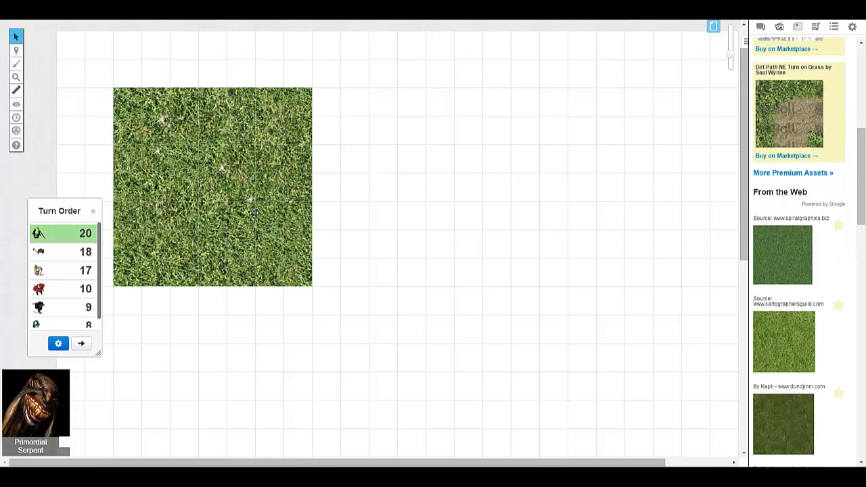
drag(254, 213, 197, 155)
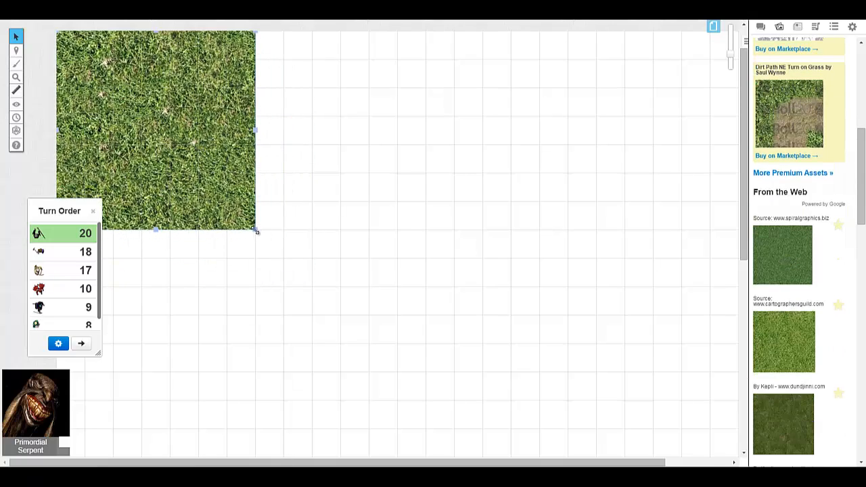
- Try resizing the grass tile to 6 by 6 squares, then 14 by 14, then back to 6 by 6
drag(256, 231, 232, 196)
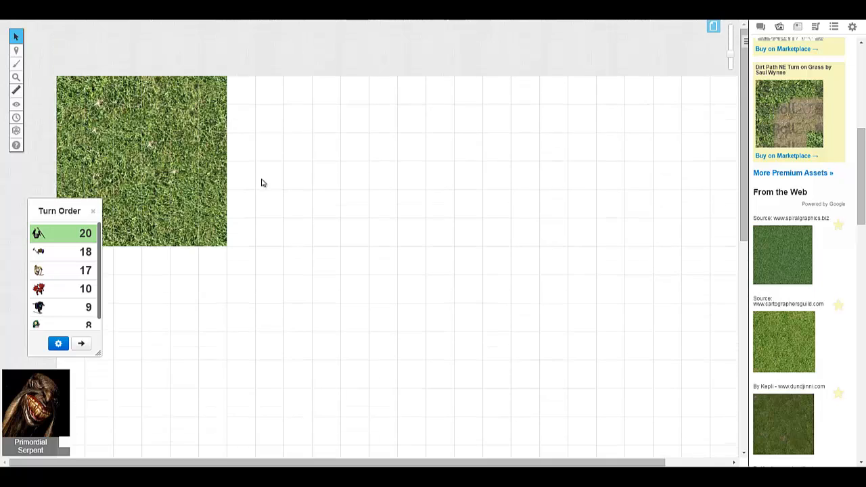
scroll(298, 197, down, 2)
scroll(259, 169, up, 1)
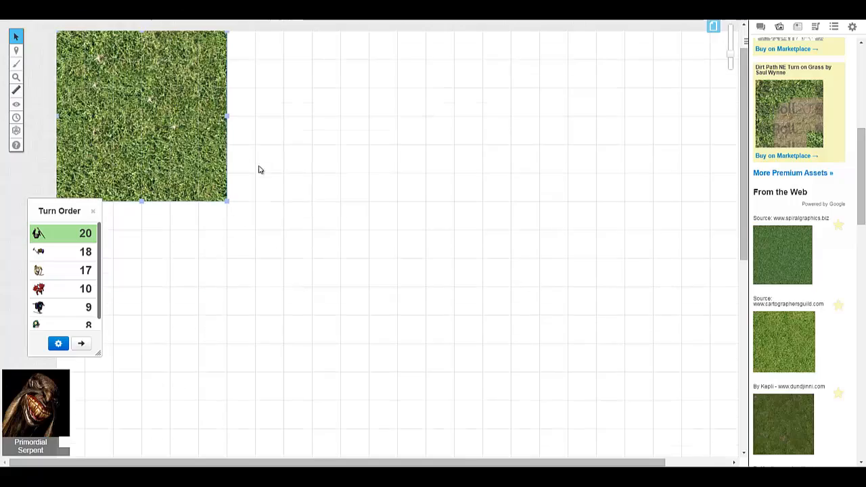
drag(228, 202, 491, 356)
scroll(490, 357, down, 1)
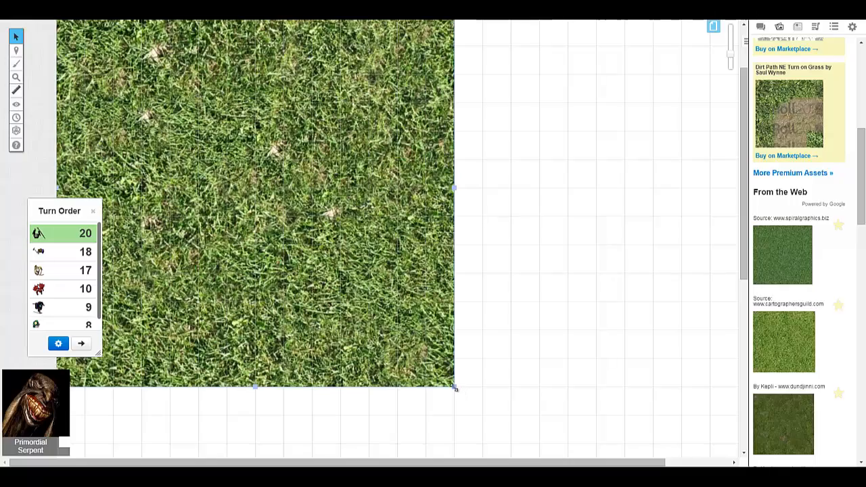
drag(454, 387, 240, 178)
scroll(293, 196, up, 2)
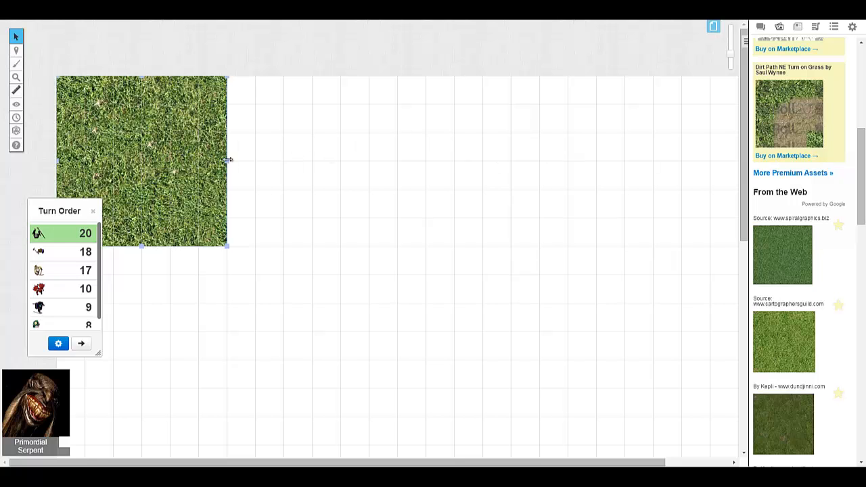
- Try stretching the grass tile's width slightly off the grid, then shrink it to 5 by 5 squares
mouse_move(228, 159)
mouse_down()
mouse_move(511, 159)
mouse_move(231, 163)
mouse_up()
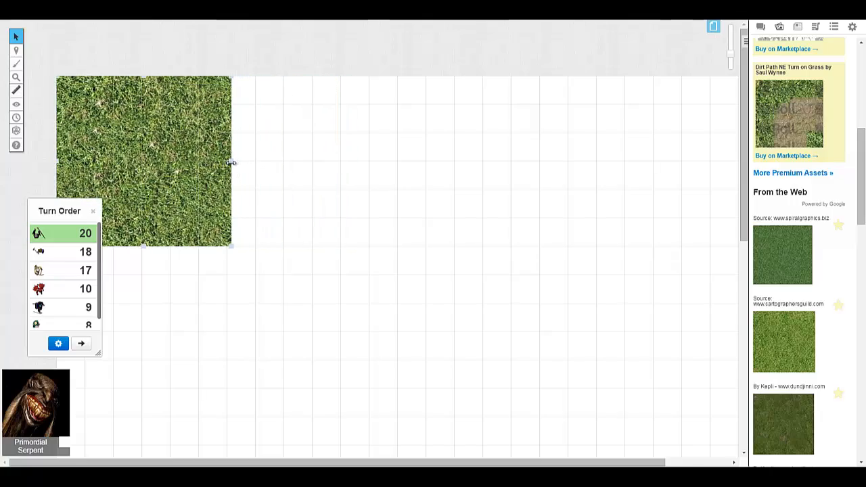
scroll(263, 178, down, 1)
drag(228, 201, 216, 158)
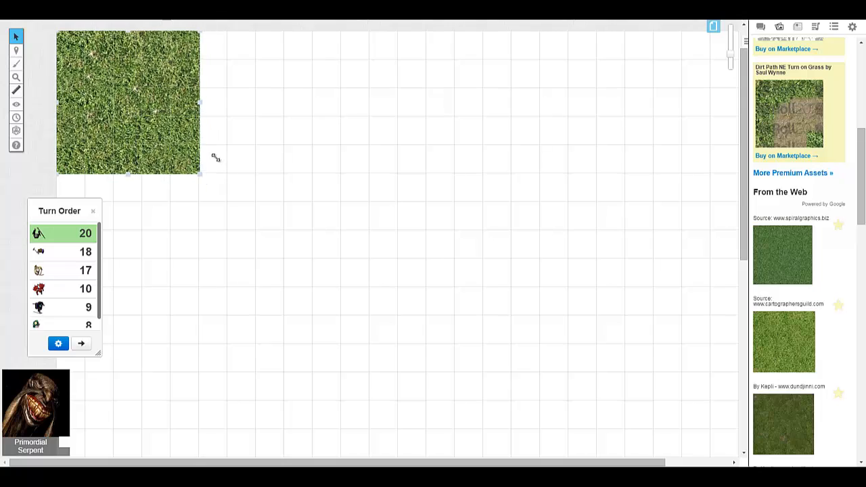
scroll(270, 205, up, 1)
scroll(270, 205, down, 1)
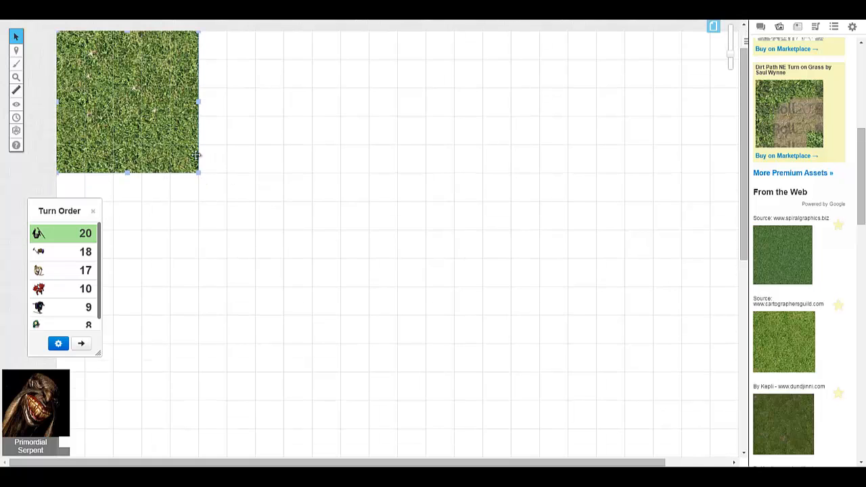
- Resize the grass tile to 7 by 7 grid squares and deselect it
drag(200, 173, 255, 230)
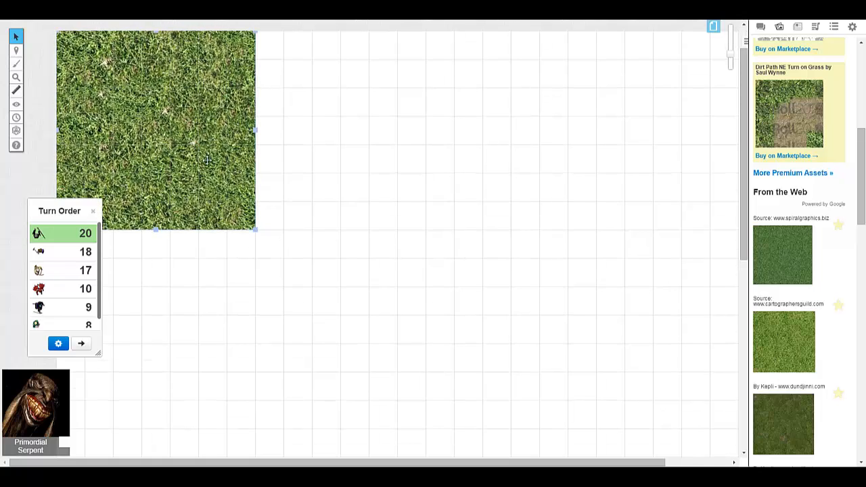
scroll(296, 197, up, 1)
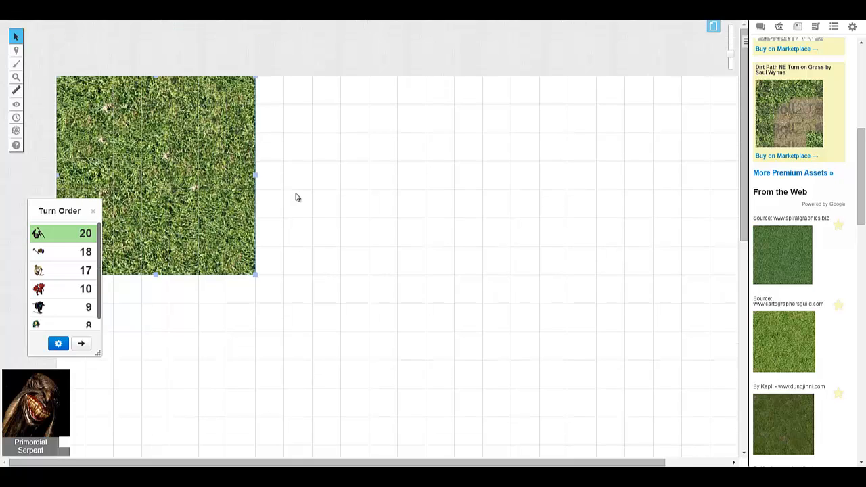
click(355, 183)
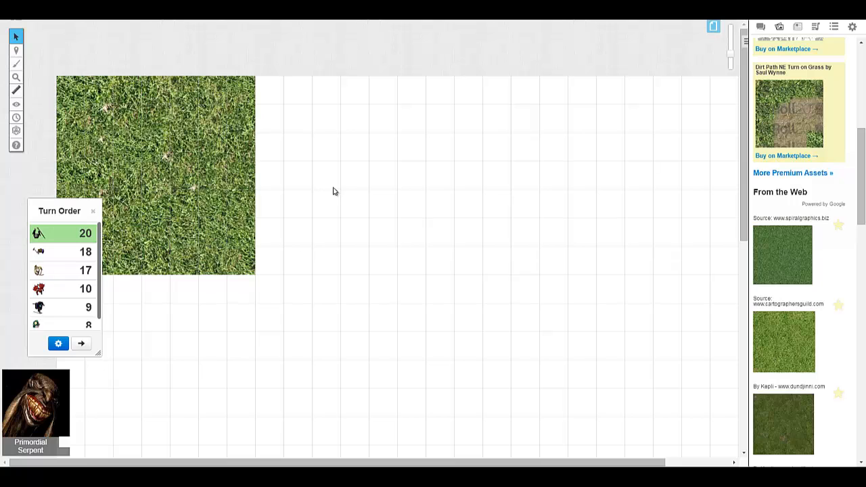
- Paste two copies of the grass tile and line them up edge to edge beside the first one in the top row
key(ctrl+v)
mouse_move(322, 161)
mouse_down()
mouse_move(332, 158)
mouse_move(322, 161)
mouse_up()
click(341, 286)
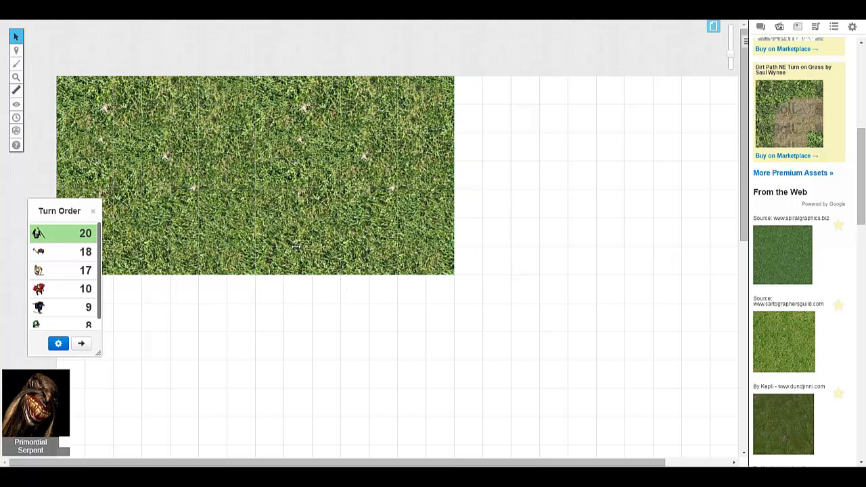
key(ctrl+v)
drag(514, 170, 527, 193)
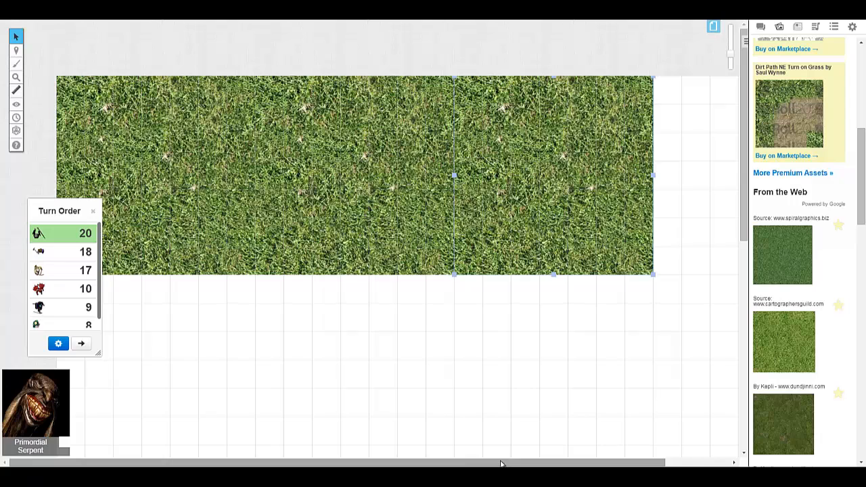
- Paste another grass tile at the right end of the top row to cover it up to the map's edge
drag(501, 462, 605, 448)
key(ctrl+v)
drag(609, 207, 638, 167)
right_click(516, 189)
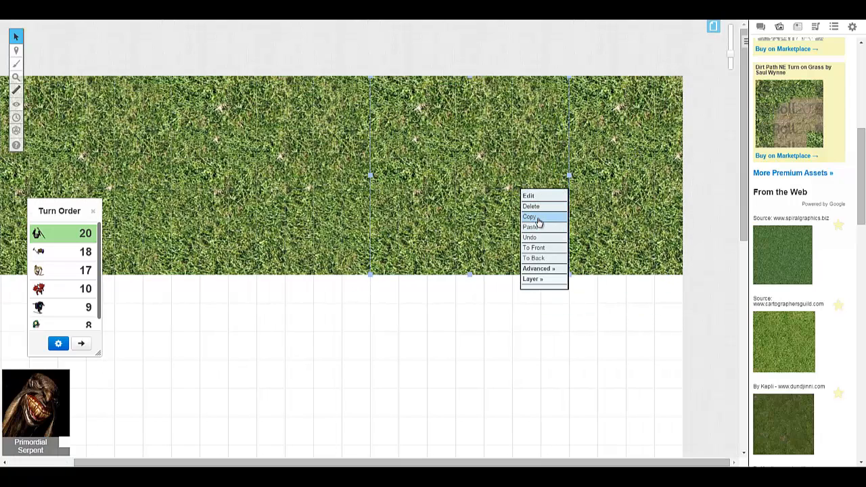
click(609, 274)
- Paste two grass tiles side by side at the left end of the second row, flush below the top row
drag(577, 461, 408, 416)
scroll(250, 275, down, 3)
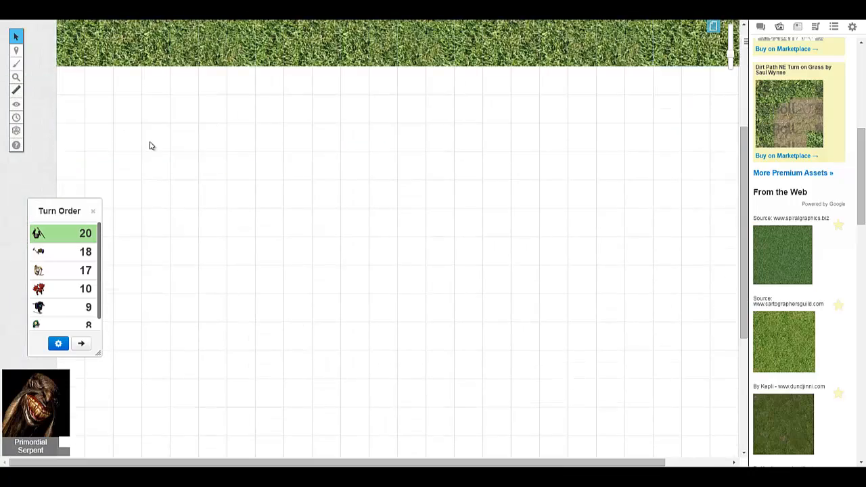
key(ctrl+v)
drag(150, 103, 193, 141)
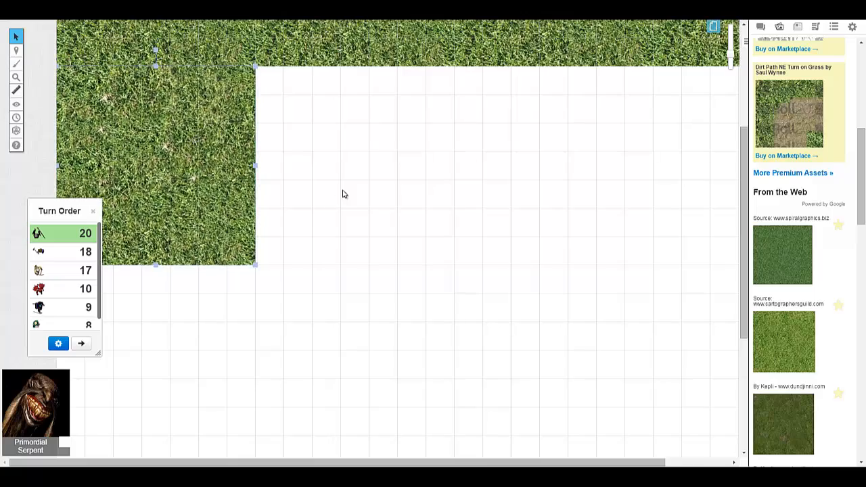
scroll(344, 202, up, 1)
key(ctrl+v)
drag(346, 224, 355, 205)
scroll(406, 216, down, 2)
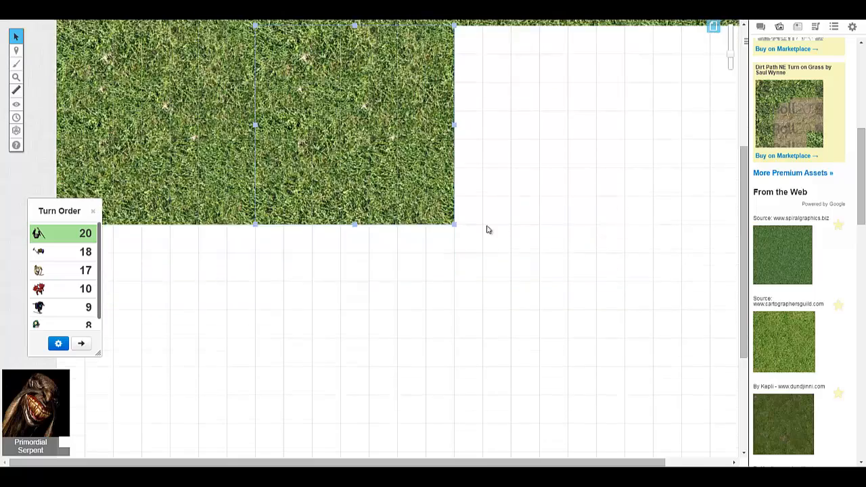
- Paste two more grass tiles to complete the second row up to the map's right edge
scroll(498, 228, up, 2)
scroll(474, 220, right, 2)
key(ctrl+v)
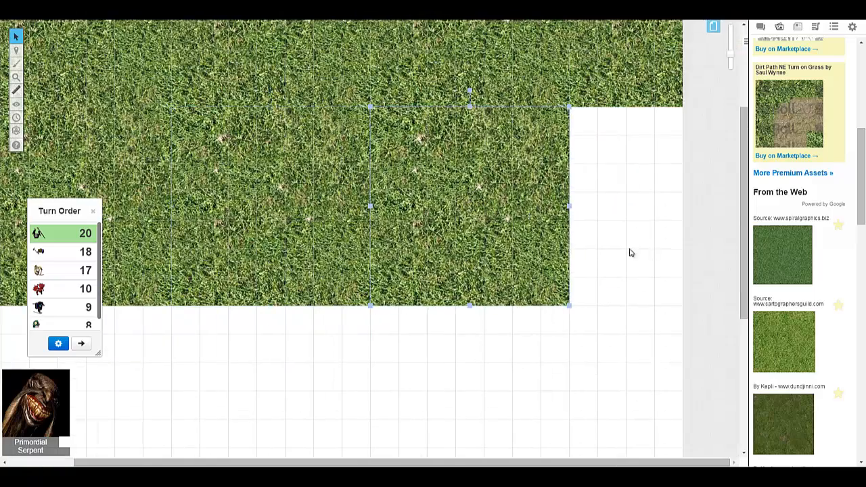
key(ctrl+v)
drag(620, 232, 661, 208)
- Paste two grass tiles below the second row, near the map's right edge
scroll(562, 292, down, 5)
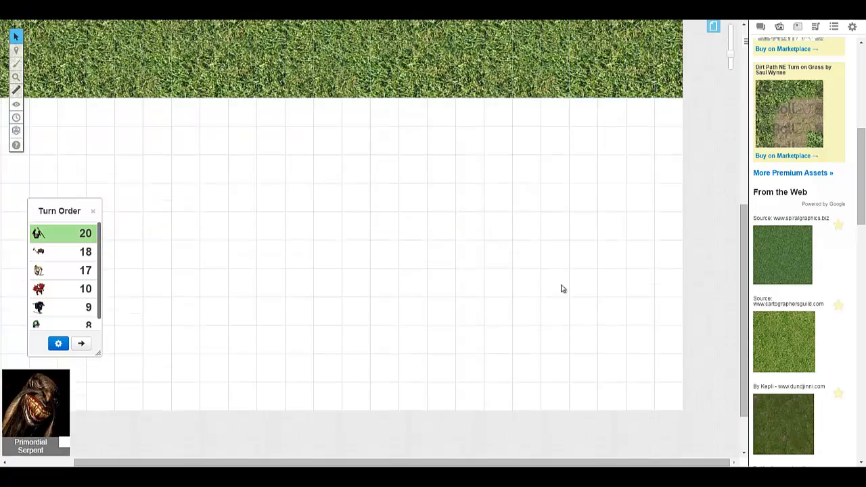
key(ctrl+v)
drag(561, 289, 670, 202)
key(ctrl+v)
drag(459, 207, 462, 192)
drag(550, 186, 465, 213)
drag(642, 196, 587, 199)
click(579, 324)
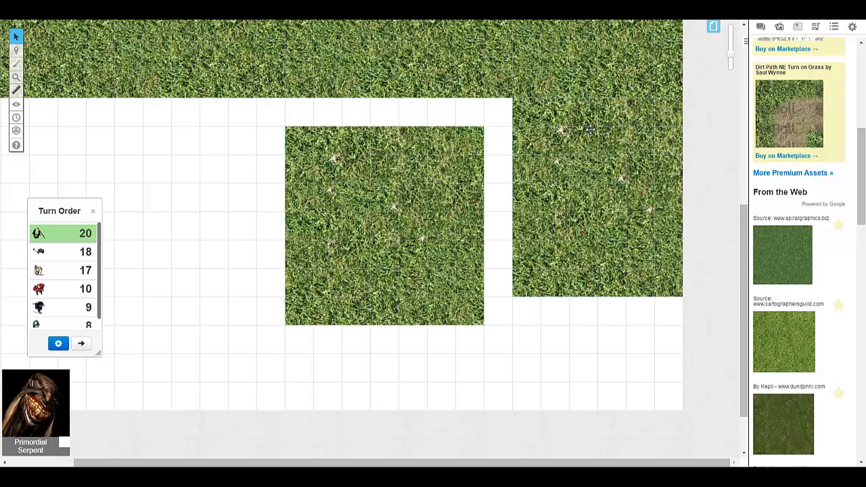
- Align the two grass tiles edge to edge in the third row, with the outer one covering the map's right edge
drag(618, 130, 591, 138)
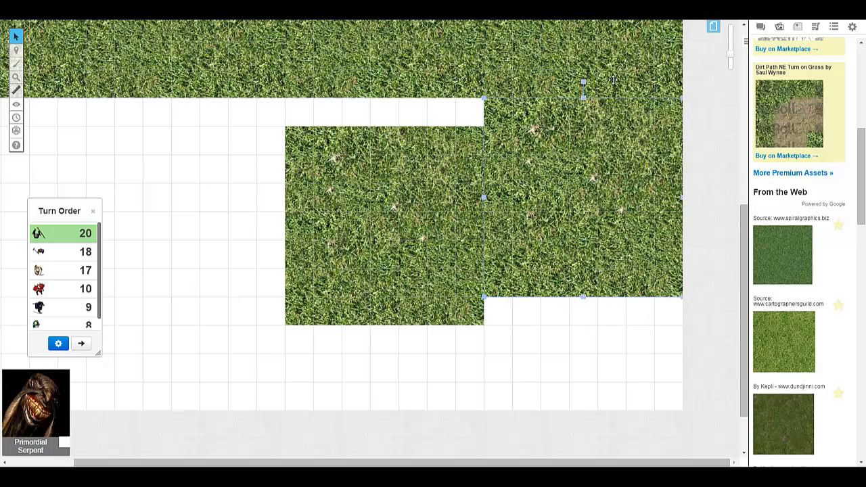
click(577, 305)
drag(539, 172, 623, 174)
click(512, 275)
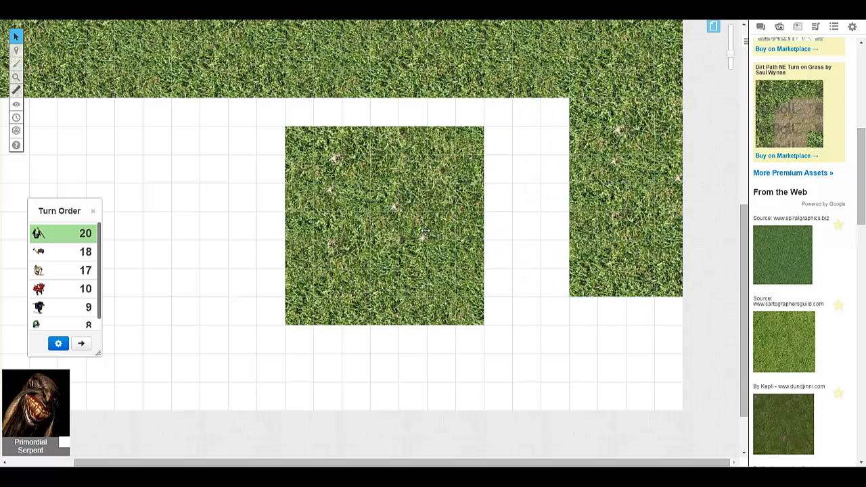
drag(425, 231, 510, 212)
- Paste two more grass tiles to fill the rest of the third row up to the map's left edge
scroll(344, 240, up, 1)
click(296, 267)
key(ctrl+v)
drag(295, 266, 273, 252)
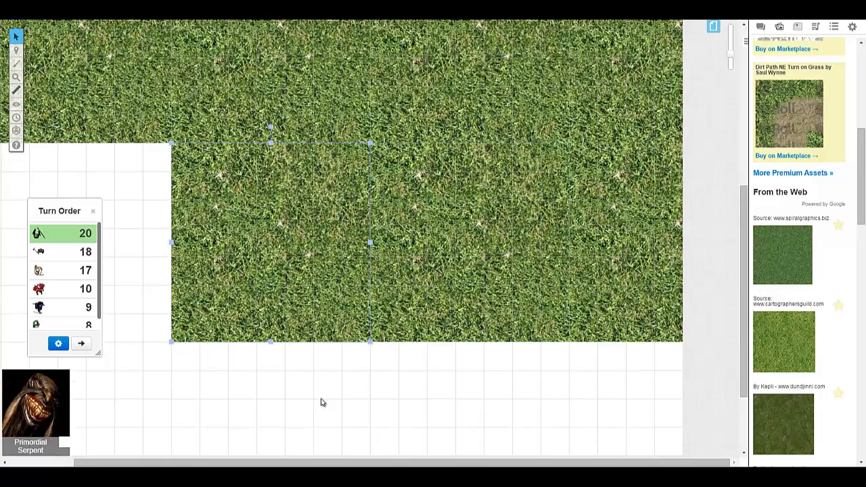
drag(331, 463, 266, 463)
click(186, 249)
key(ctrl+v)
drag(188, 234, 179, 230)
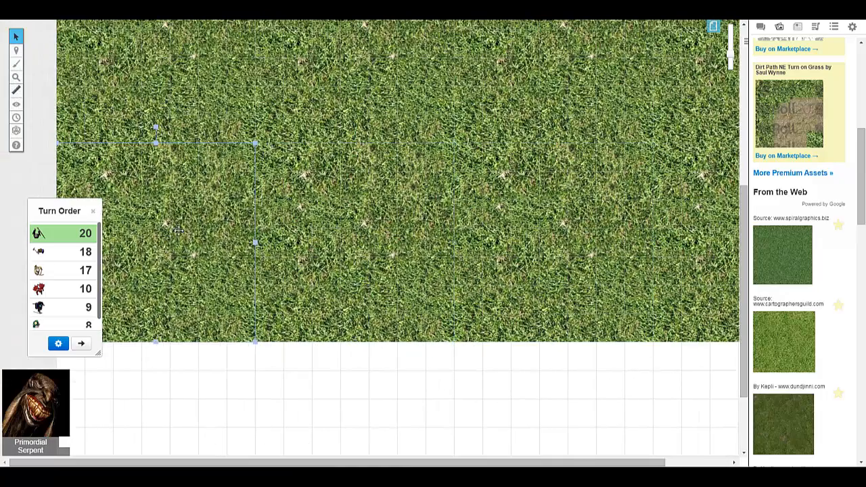
- Fill the bottom row from the map's left edge with pasted grass tiles laid edge to edge
scroll(179, 230, down, 3)
click(229, 278)
key(ctrl+v)
drag(228, 271, 182, 366)
click(322, 281)
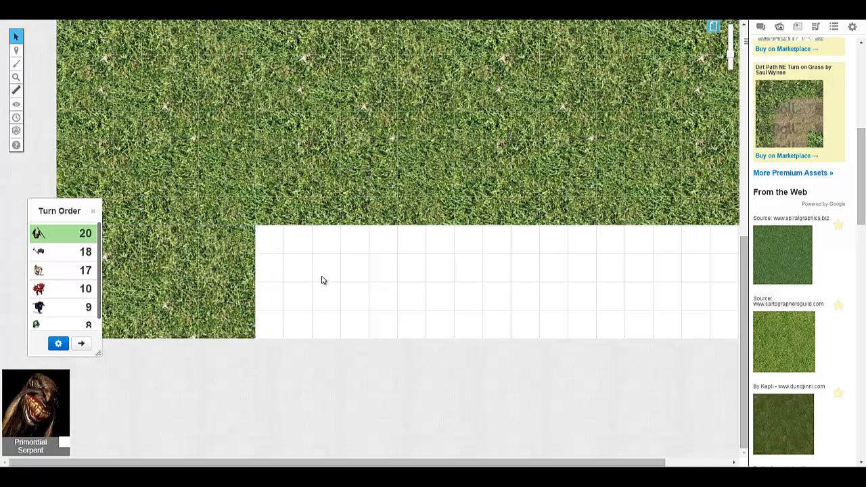
key(ctrl+v)
drag(322, 280, 525, 294)
- Paste a final grass tile into the gap at the map's lower-right corner
drag(441, 464, 513, 464)
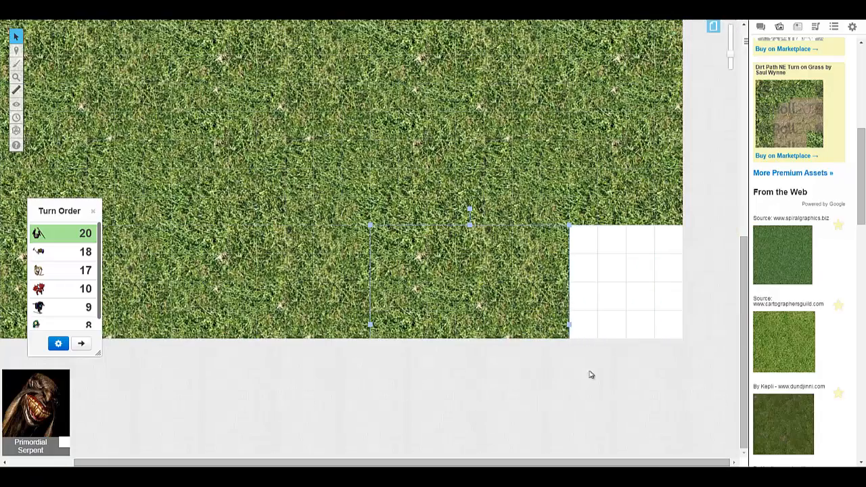
click(619, 292)
key(ctrl+v)
drag(619, 293, 668, 329)
scroll(535, 195, up, 5)
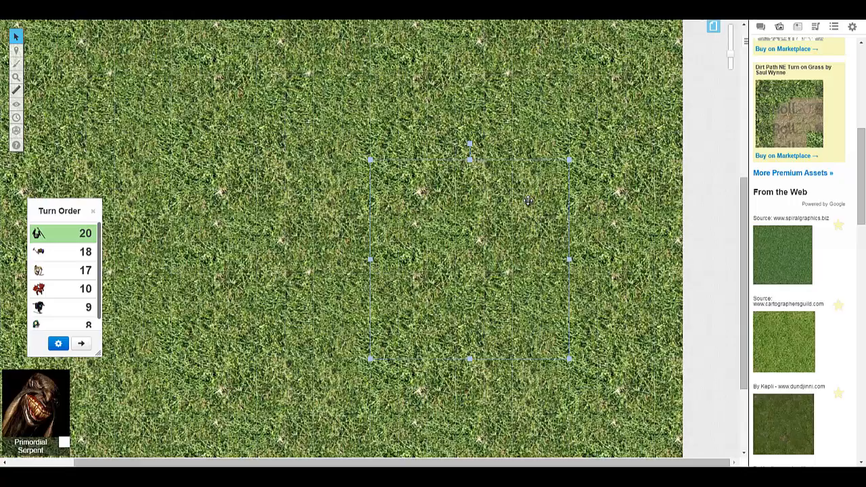
- Inspect the grass-covered map at 70%, 10% and 200% zoom
mouse_move(18, 78)
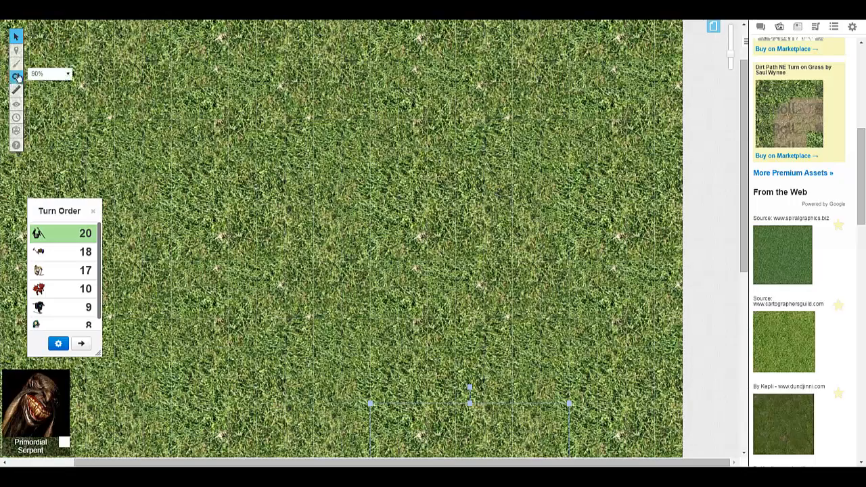
click(57, 74)
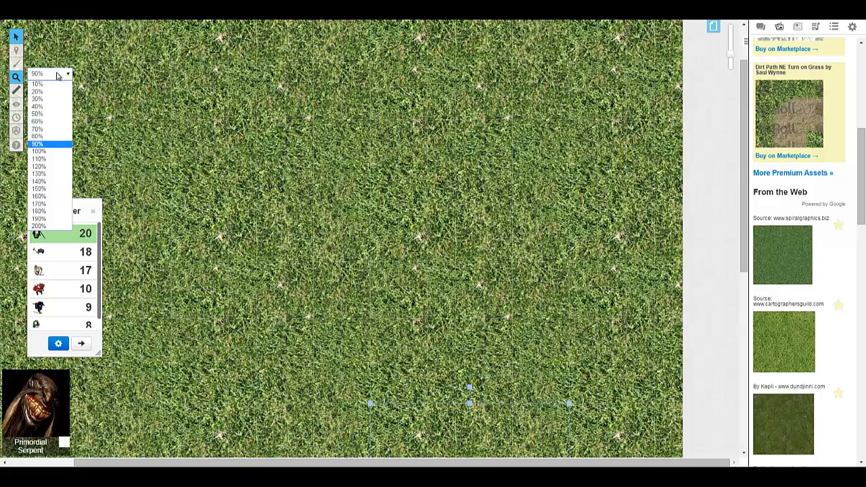
click(47, 131)
scroll(608, 230, down, 2)
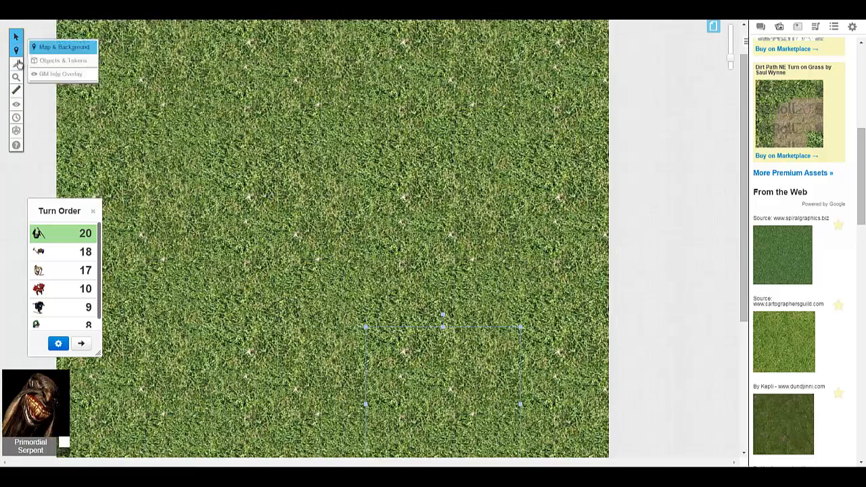
mouse_move(16, 80)
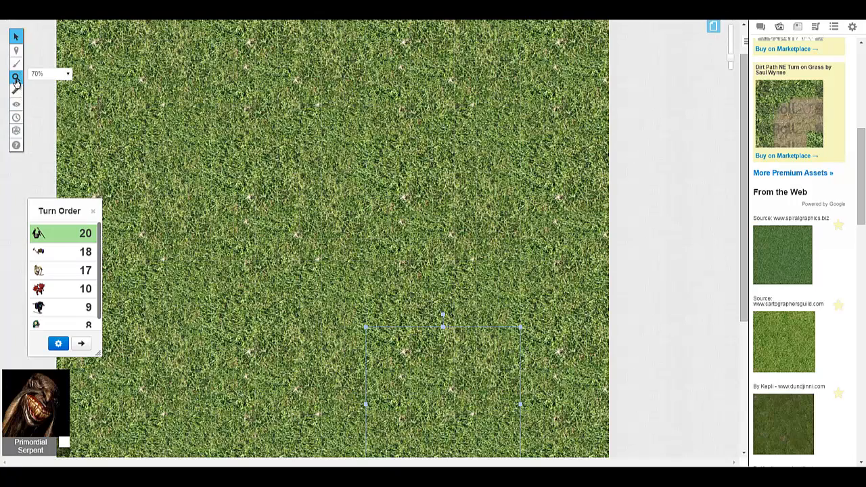
click(68, 74)
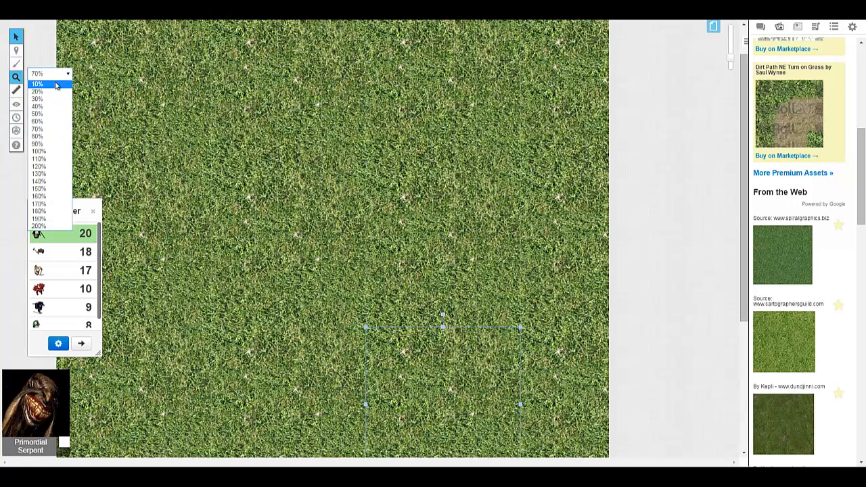
click(57, 86)
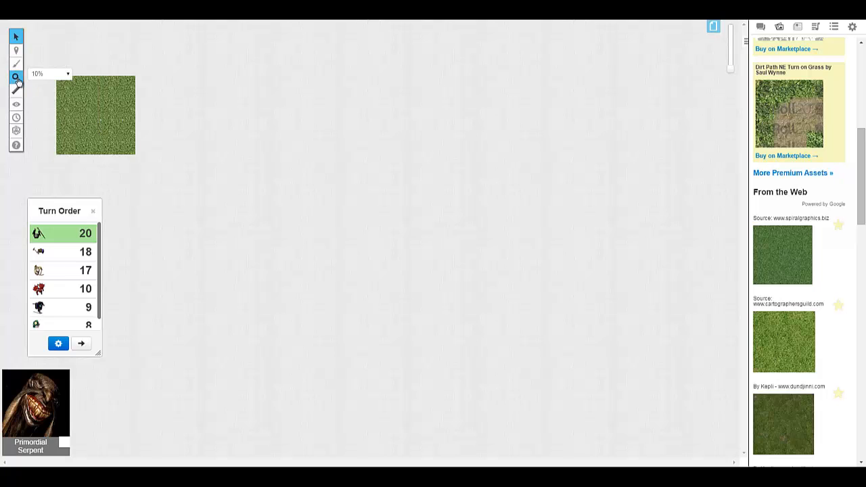
click(68, 74)
click(48, 218)
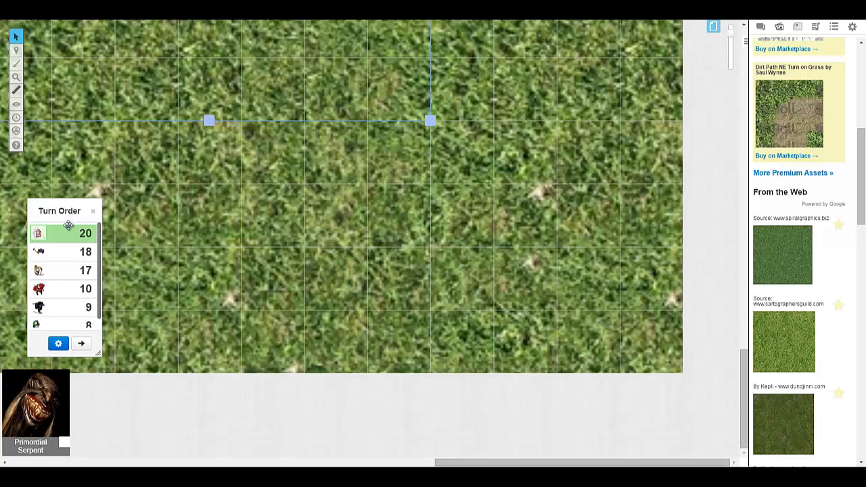
- Reduce the map zoom to 60%, and settle on 70% to view the grass across the map's full width
mouse_move(22, 80)
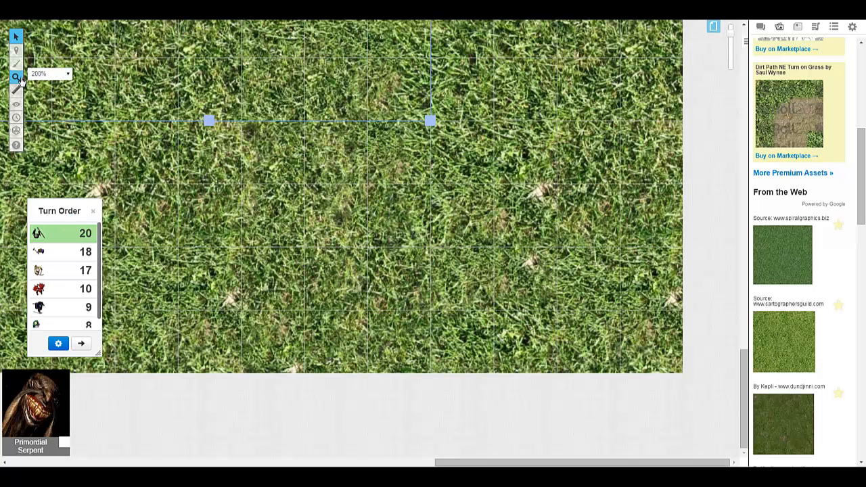
click(59, 74)
click(77, 96)
click(63, 76)
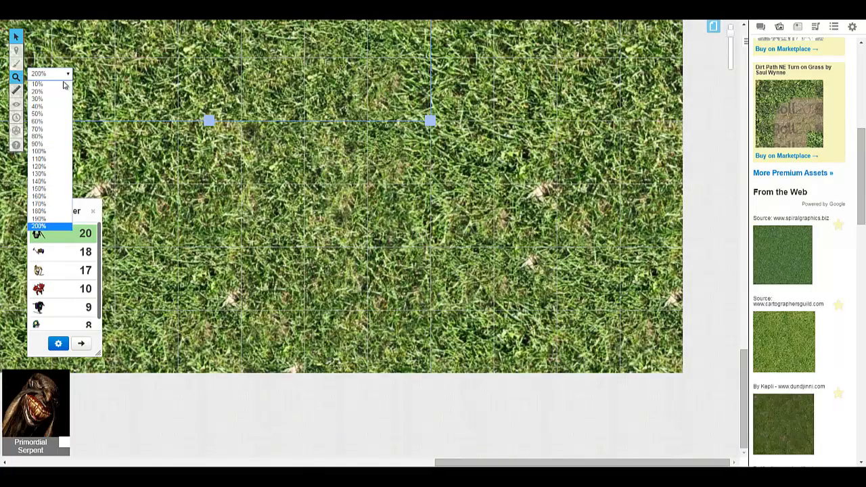
click(54, 128)
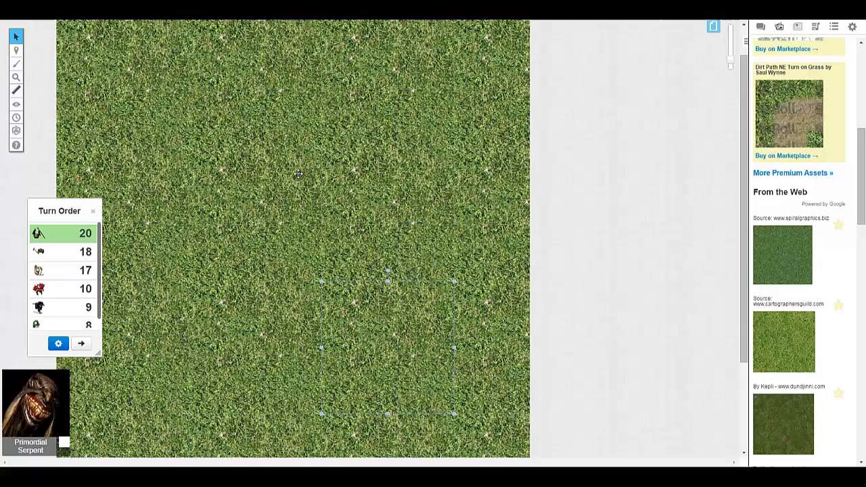
mouse_move(17, 68)
click(48, 77)
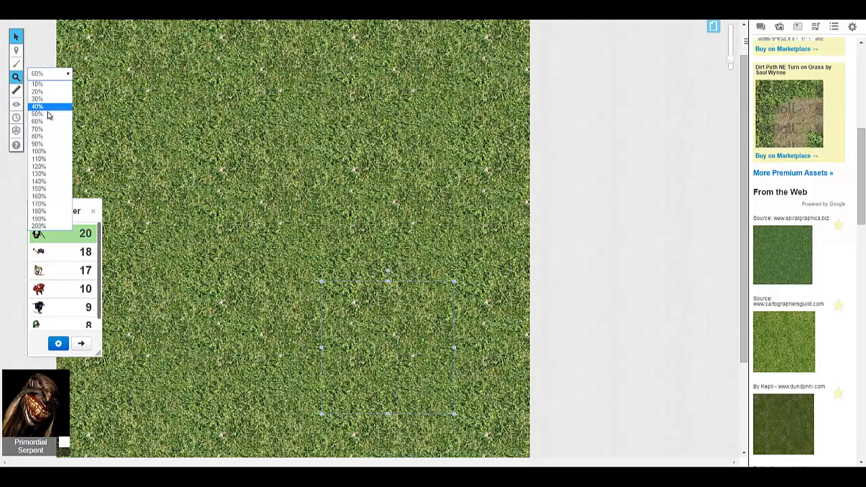
click(48, 128)
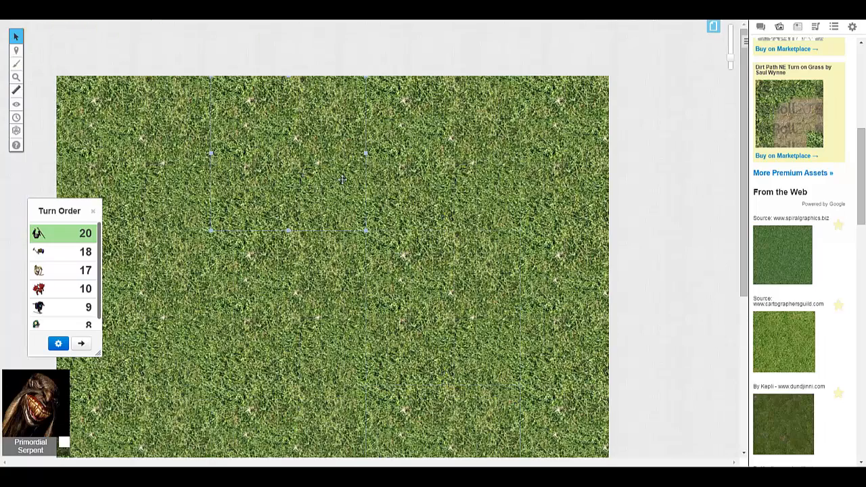
- Examine the grass tiling from the map's upper edge to its lower edge at 90% and 70% zoom
scroll(343, 180, down, 4)
scroll(343, 179, up, 4)
mouse_move(17, 77)
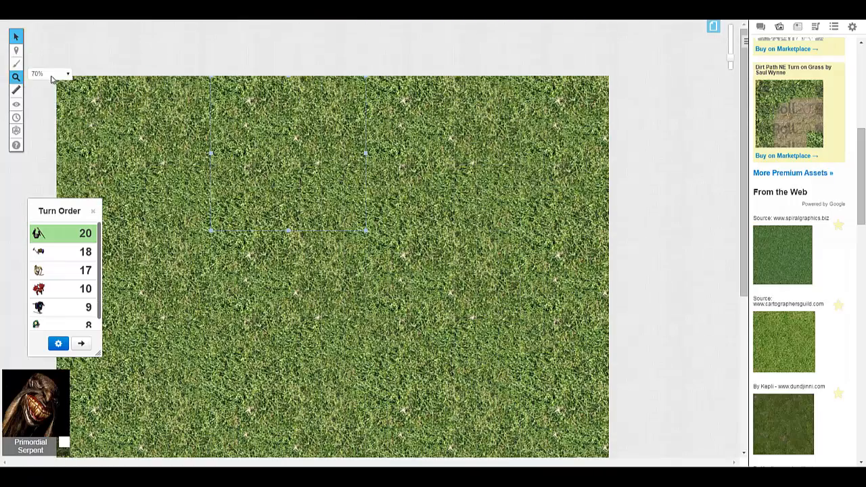
click(50, 75)
click(46, 143)
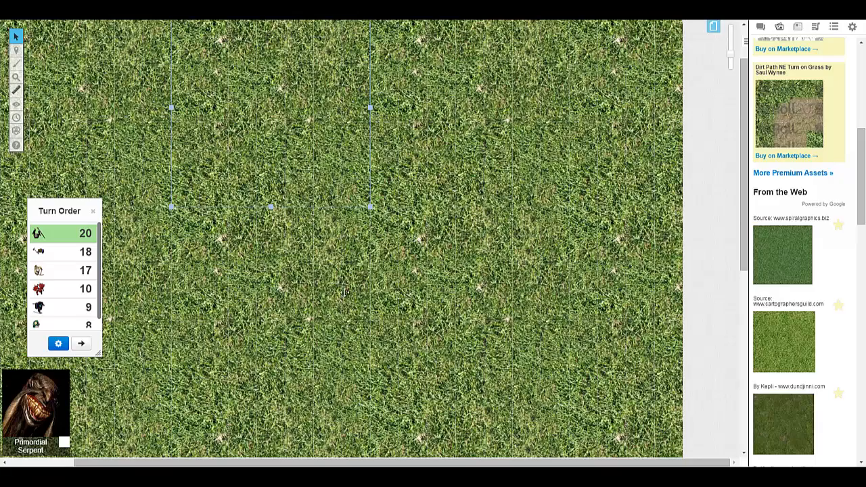
scroll(345, 292, up, 2)
scroll(243, 218, left, 3)
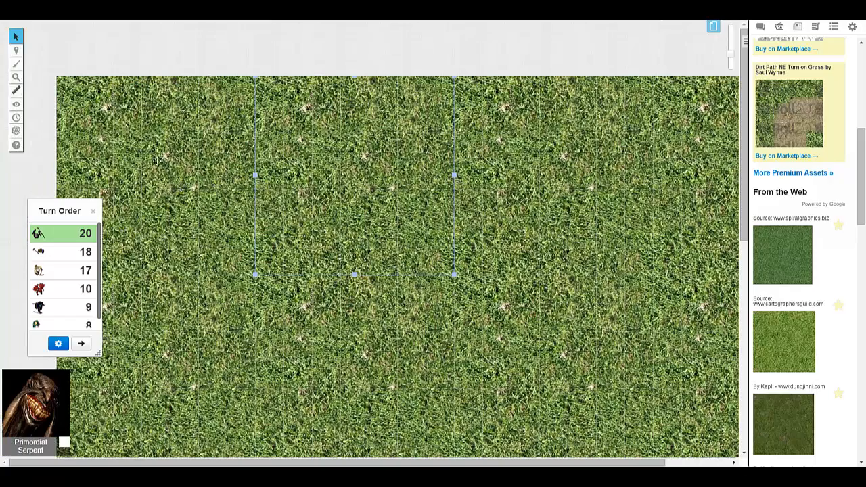
click(40, 74)
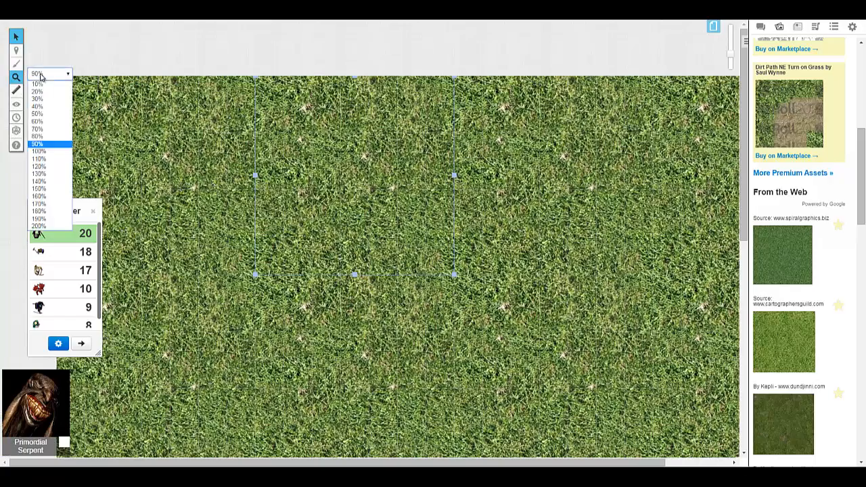
click(54, 130)
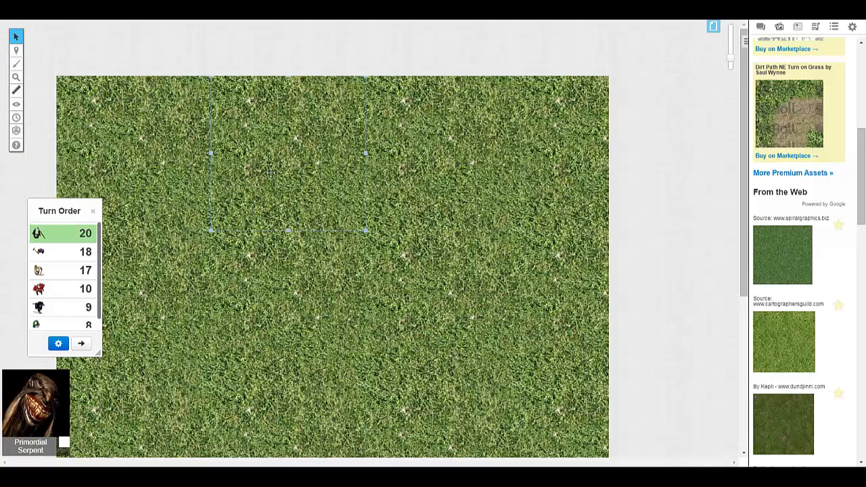
scroll(596, 204, down, 3)
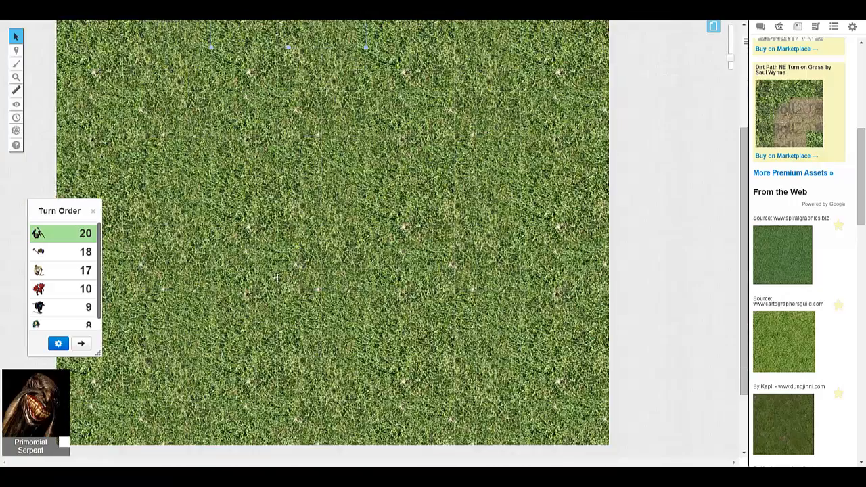
scroll(476, 291, up, 3)
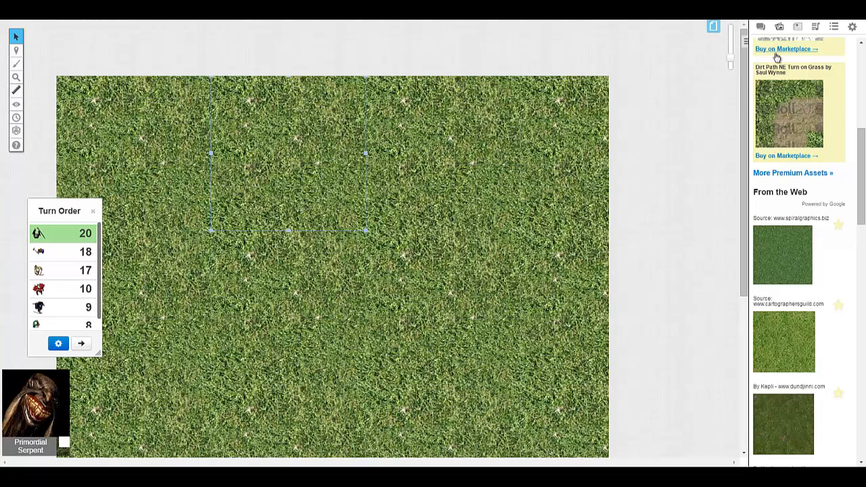
- Replace the grass search in the art library with a search for "tree" and look through the artwork
scroll(837, 199, up, 5)
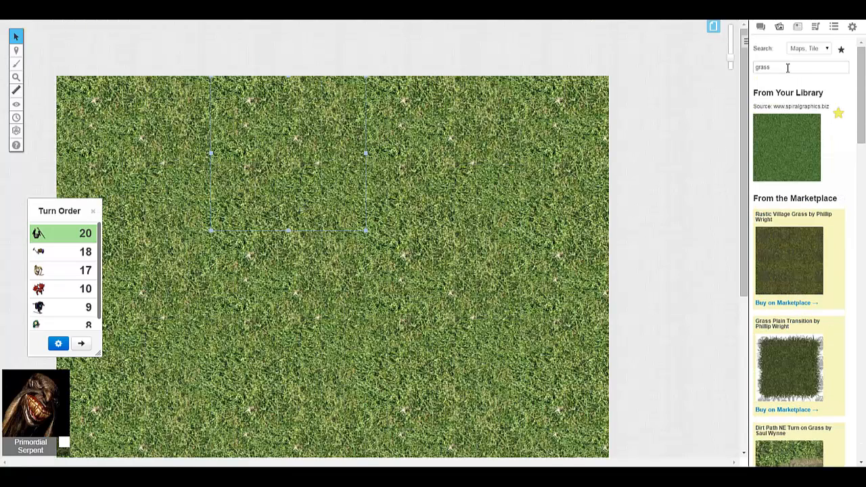
double_click(788, 68)
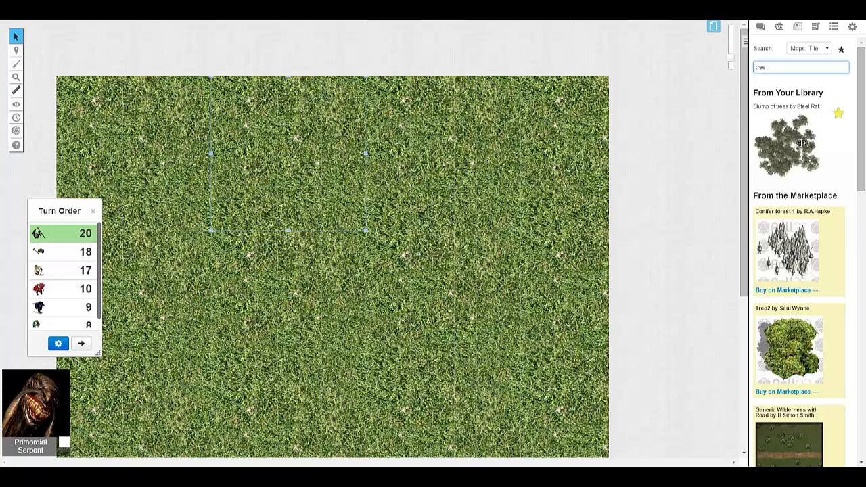
scroll(611, 203, down, 3)
scroll(559, 173, up, 1)
- Place the library's Clump of trees on the map, enlarge it, and fit it into the map's upper-left corner
drag(789, 150, 355, 150)
drag(392, 177, 547, 312)
drag(451, 277, 169, 117)
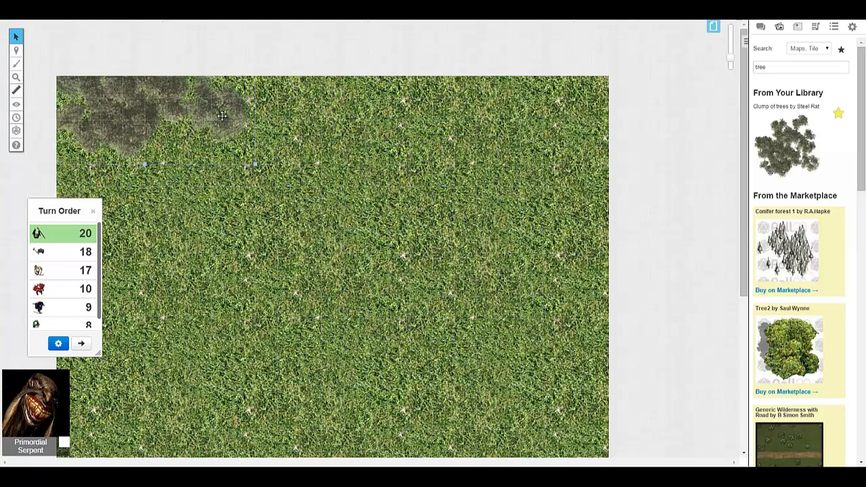
- Paste a second tree clump, rotate it, and place it beside the first along the map's upper edge
key(ctrl+v)
drag(316, 153, 322, 195)
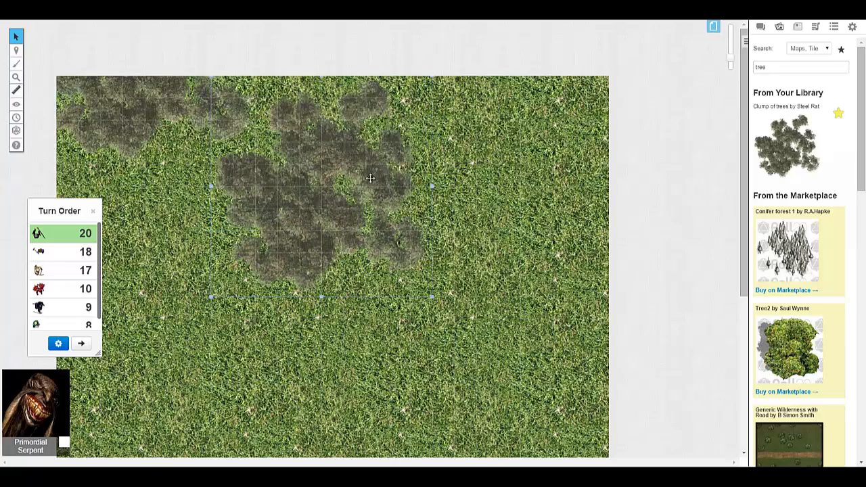
drag(371, 178, 349, 242)
drag(322, 138, 379, 174)
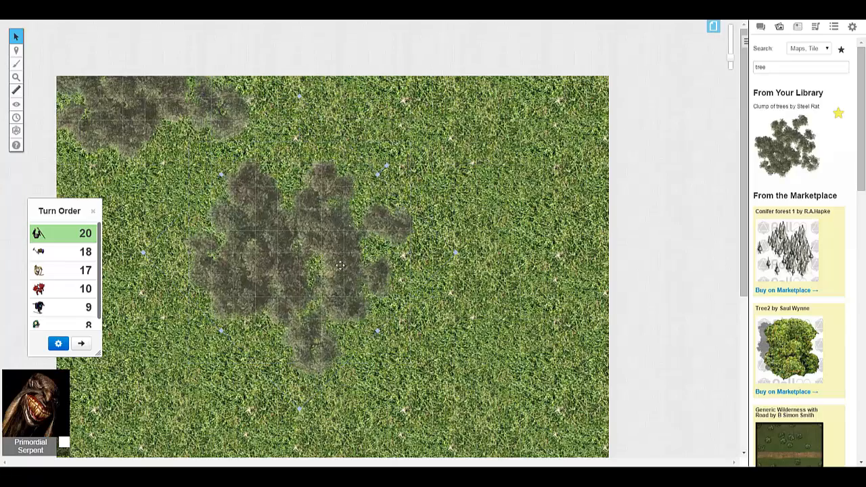
drag(336, 366, 316, 151)
click(409, 199)
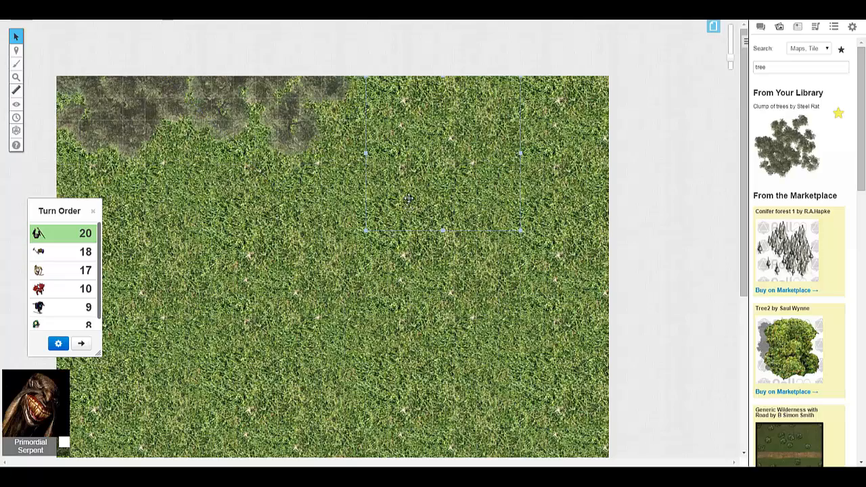
- Reposition the second tree clump slightly lower on the map's upper edge so it adjoins the corner clump
drag(292, 105, 316, 261)
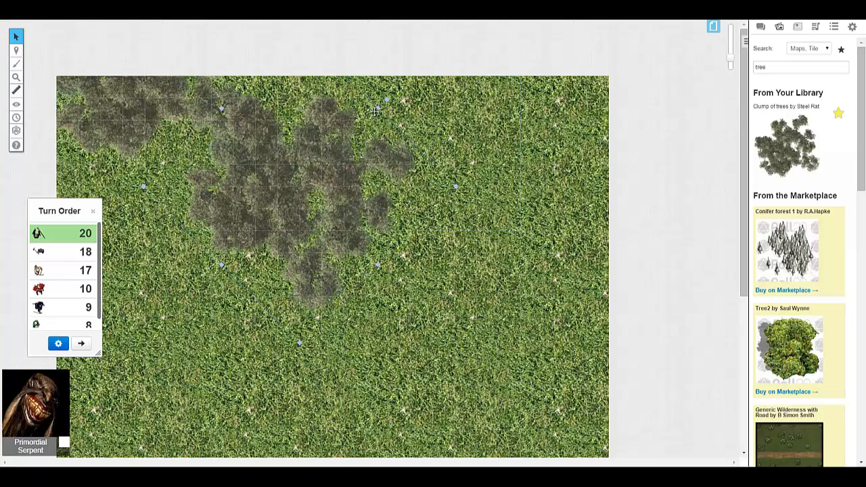
drag(386, 97, 422, 170)
drag(309, 106, 349, 139)
drag(282, 222, 262, 117)
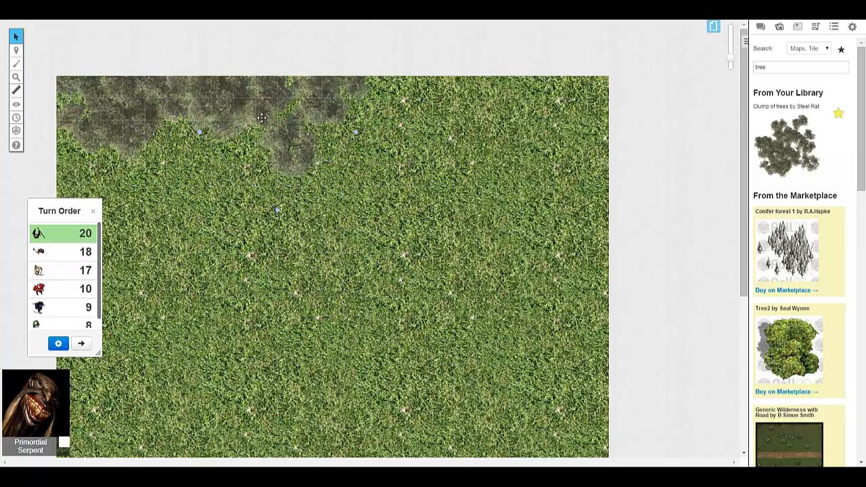
click(416, 164)
- Paste a third tree clump, rotate it to a different angle, and extend the tree line along the map's upper edge
click(332, 108)
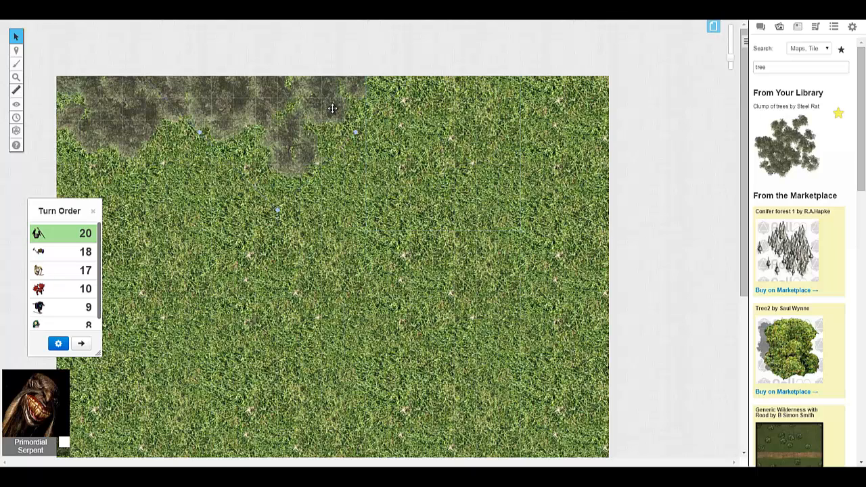
click(431, 139)
key(ctrl+v)
drag(462, 86, 459, 165)
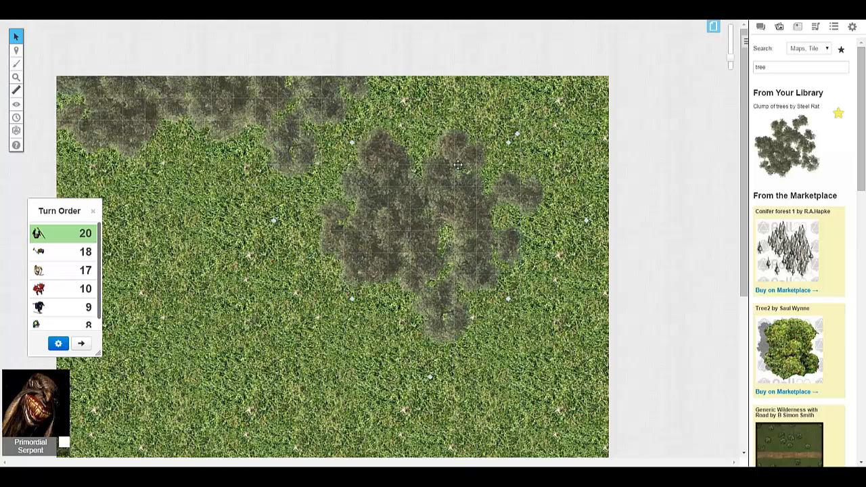
double_click(458, 165)
click(558, 325)
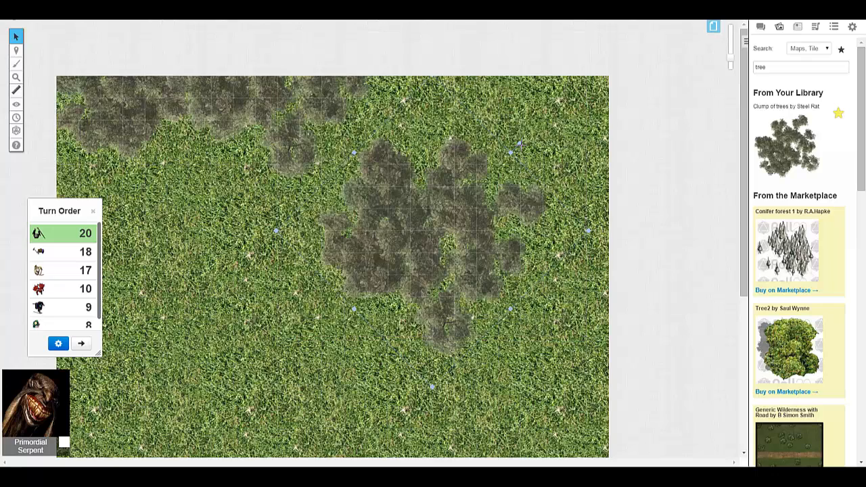
drag(520, 143, 321, 231)
drag(476, 262, 455, 108)
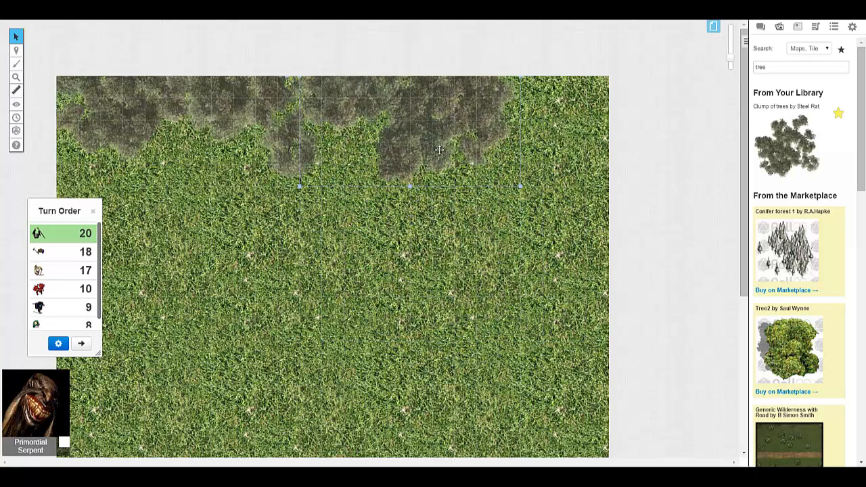
- Paste a fourth tree clump, rotate it, and fit it into the map's upper-right corner
click(444, 245)
key(ctrl+v)
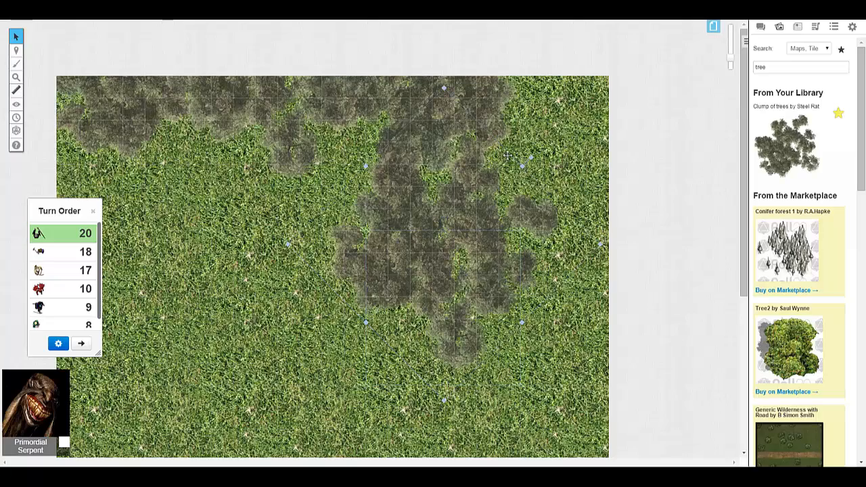
drag(532, 158, 568, 98)
click(411, 222)
- Duplicate tree clumps from the upper edge onto the map's lower edge and move the copies into the lower-right corner
scroll(412, 222, down, 3)
scroll(412, 222, up, 2)
scroll(411, 222, down, 4)
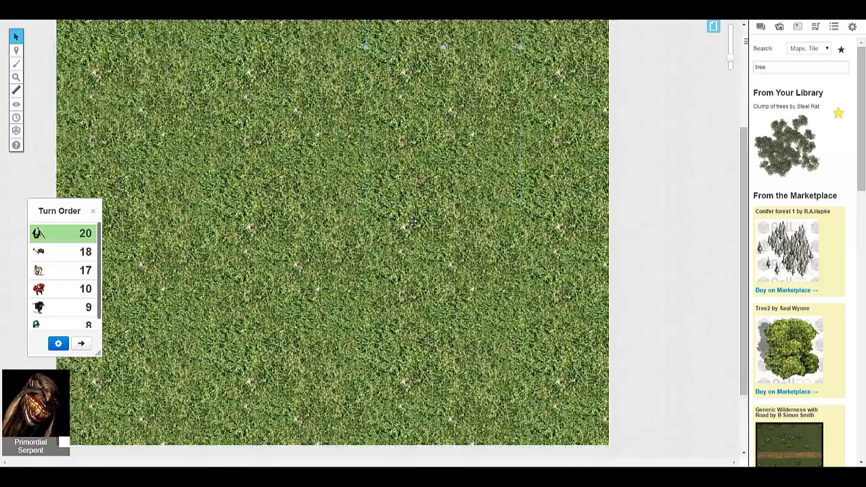
scroll(406, 217, up, 5)
click(154, 113)
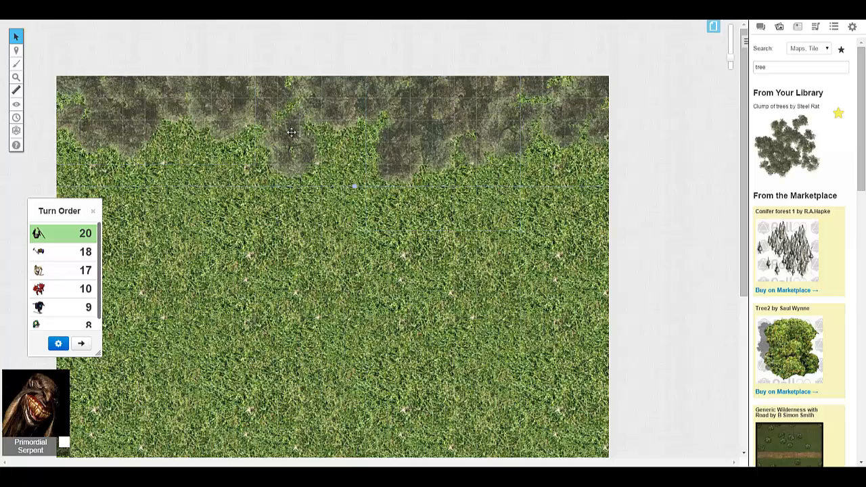
scroll(291, 132, down, 5)
key(ctrl+v)
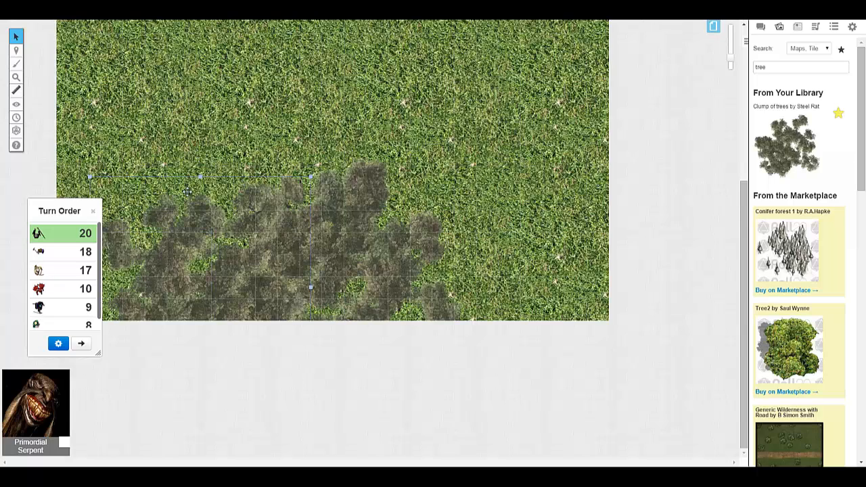
drag(343, 239, 542, 262)
drag(247, 228, 414, 266)
click(288, 254)
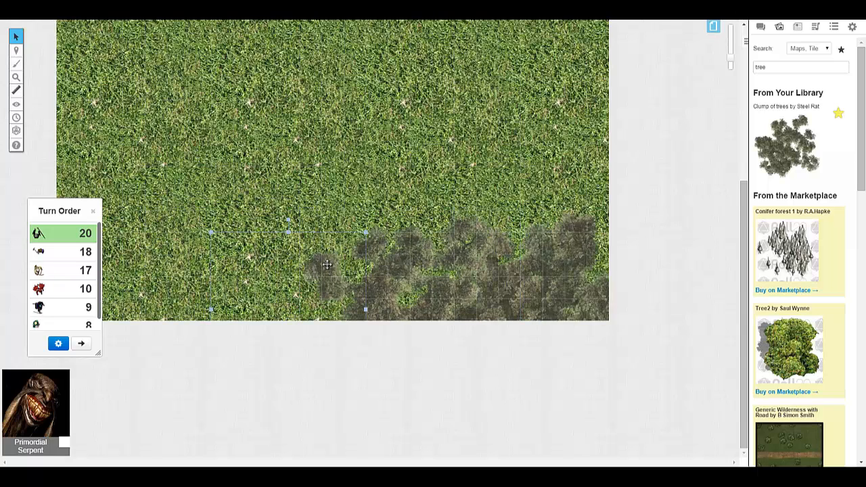
- Paste another tree clump, move it toward the map's lower-left corner, and shift the middle clump down against the lower edge
key(ctrl+v)
drag(327, 255, 296, 270)
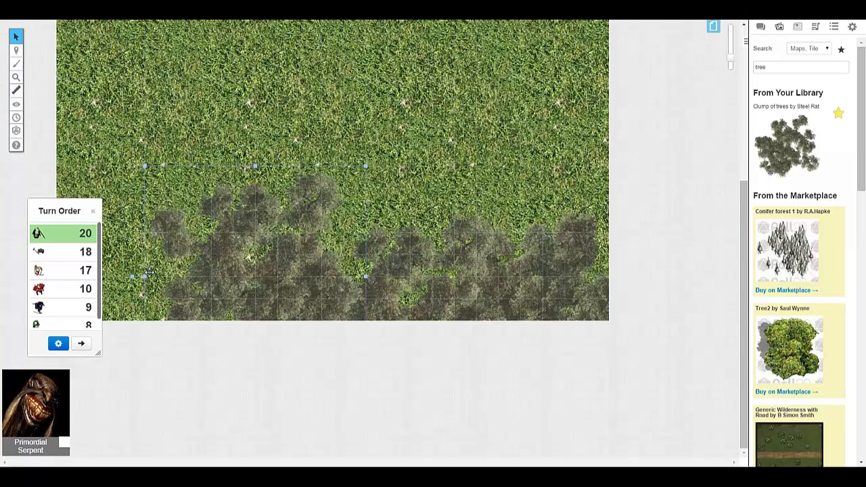
drag(273, 210, 236, 189)
drag(411, 259, 409, 297)
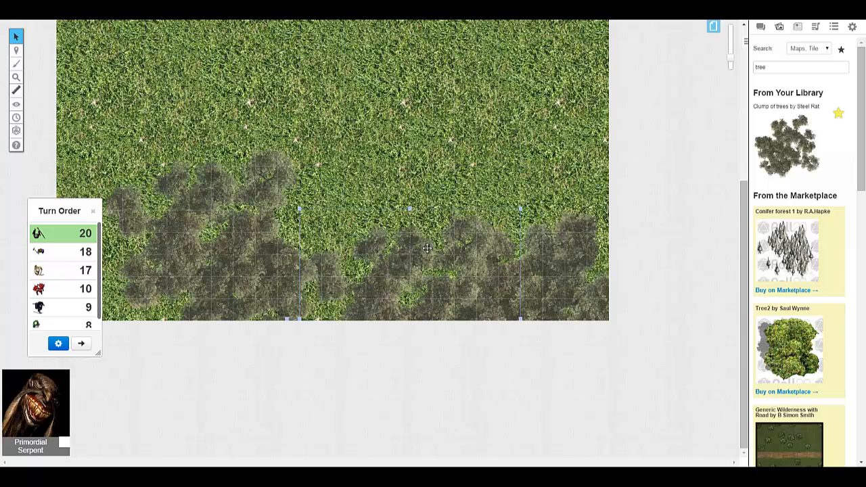
drag(427, 247, 441, 293)
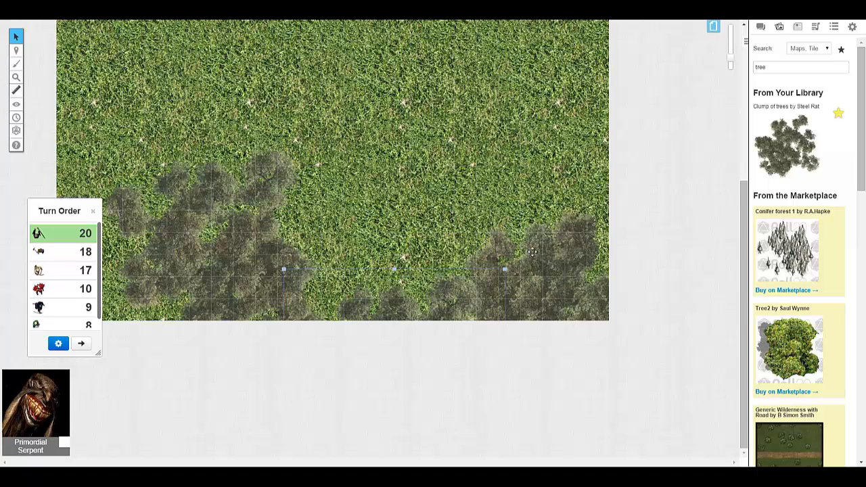
- Pull the lower-right tree clump inward, rotate and resize it, and fit it back into the map's lower-right corner
drag(532, 252, 428, 209)
mouse_move(529, 184)
mouse_down()
mouse_move(529, 166)
mouse_move(529, 193)
mouse_up()
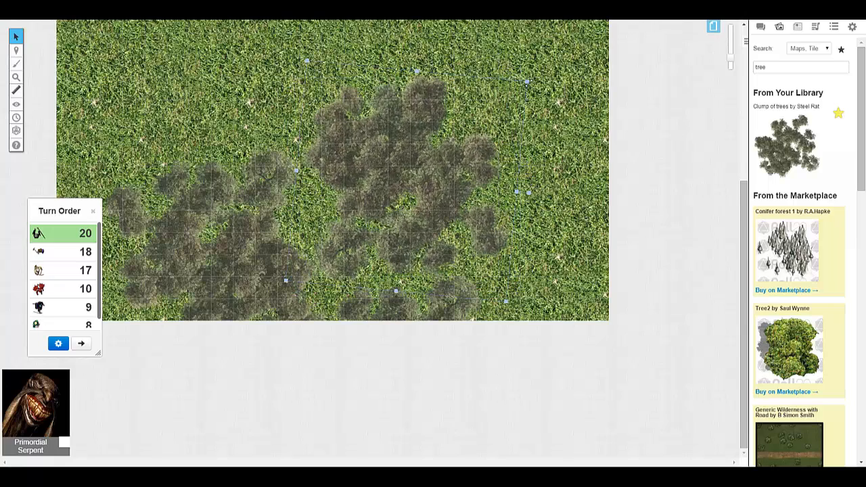
drag(528, 83, 487, 186)
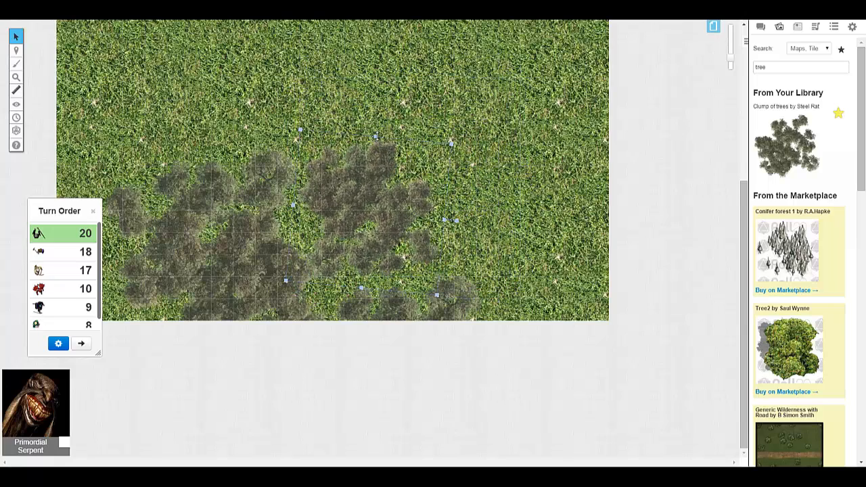
drag(375, 136, 388, 103)
drag(455, 110, 440, 126)
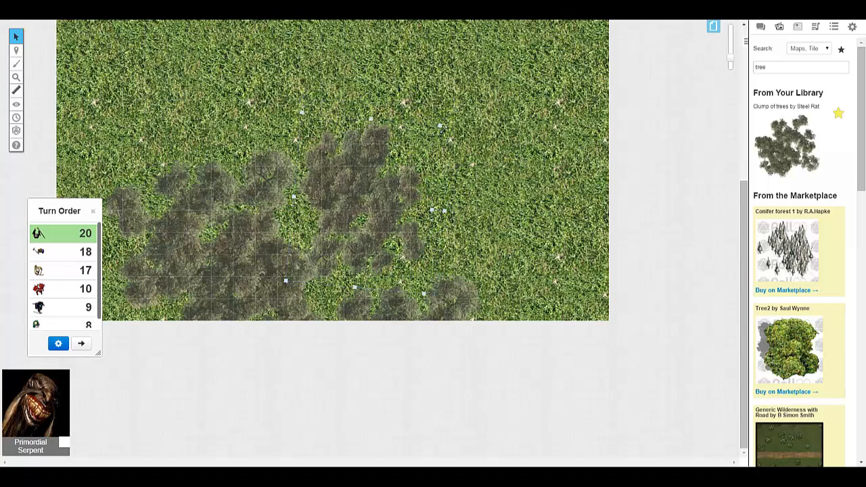
drag(482, 193, 447, 197)
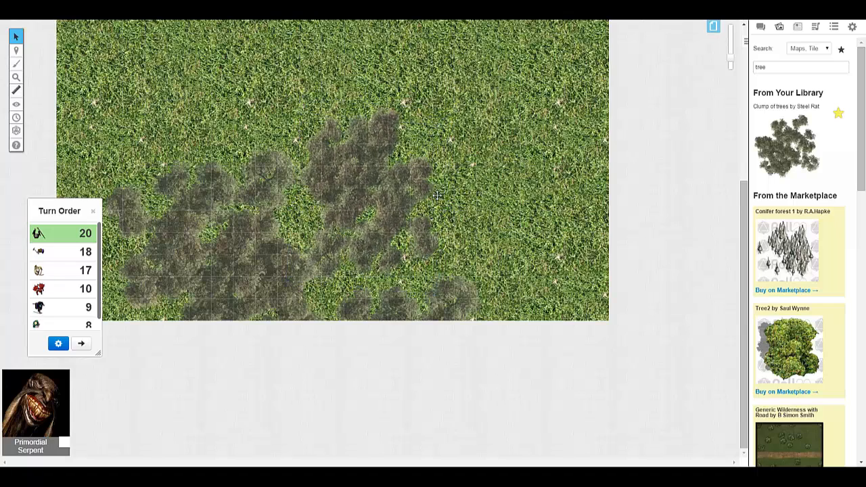
drag(438, 165, 562, 274)
- Search the art library for "grass" and shift the lower-left tree clump down to the map's lower edge
double_click(375, 150)
click(560, 325)
double_click(763, 67)
text(grass)
drag(271, 201, 274, 305)
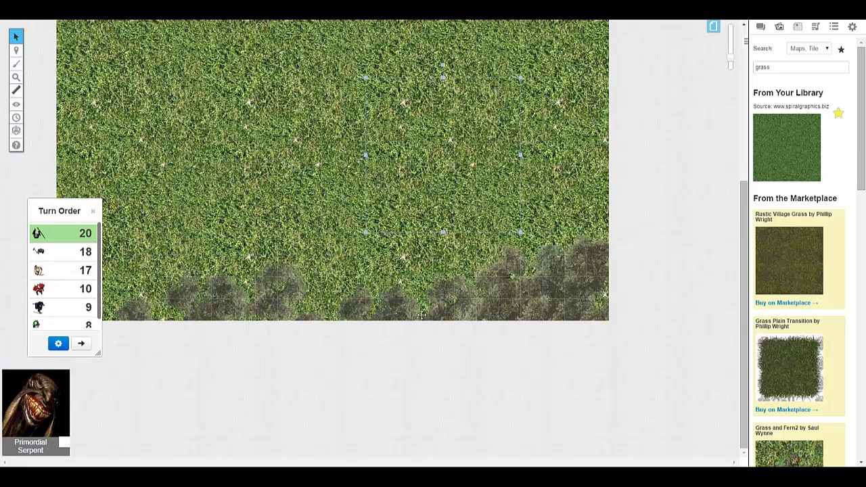
- Search the art library for "trees" and look through the library, marketplace and web images
scroll(450, 312, up, 4)
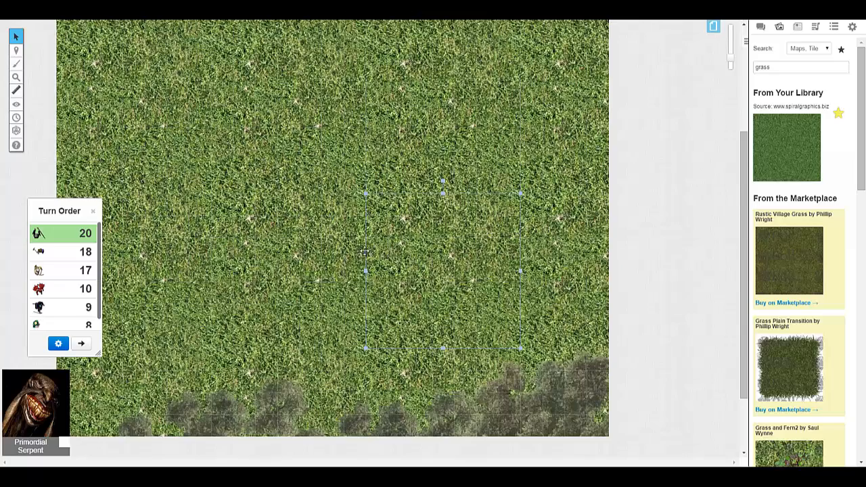
double_click(789, 70)
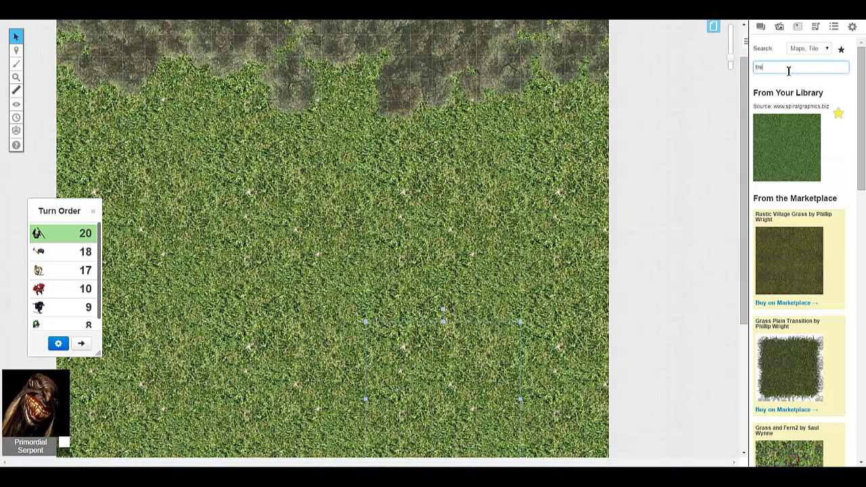
text(trees)
key(Return)
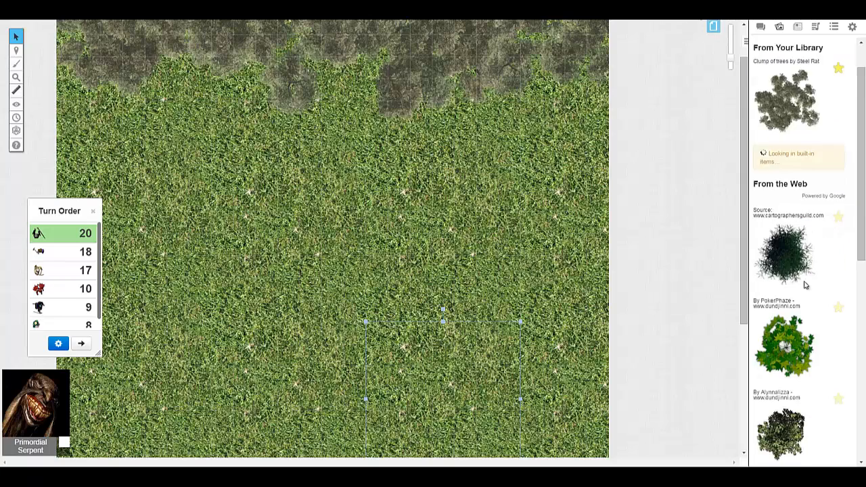
scroll(806, 271, down, 3)
scroll(806, 272, down, 10)
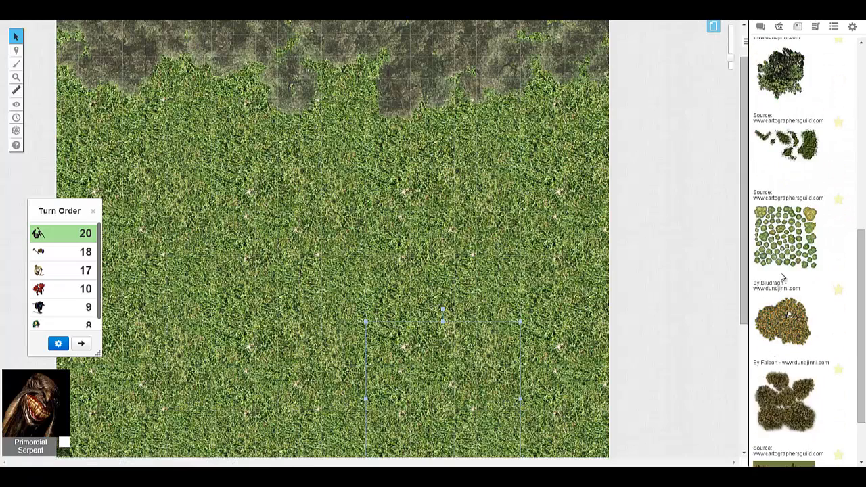
scroll(784, 279, down, 2)
scroll(788, 281, up, 5)
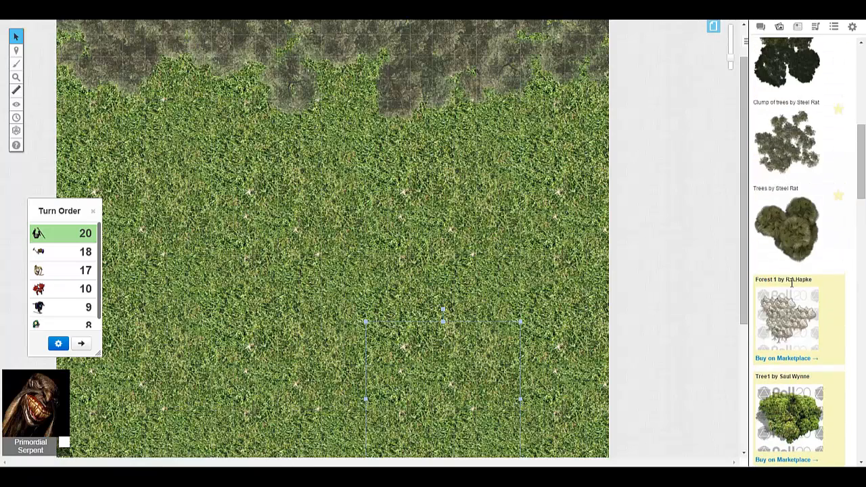
scroll(791, 281, up, 2)
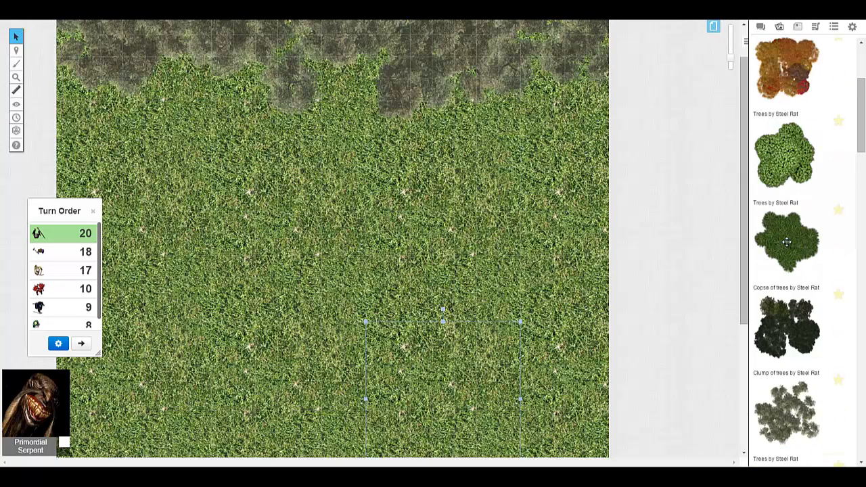
scroll(787, 244, up, 2)
scroll(791, 247, down, 5)
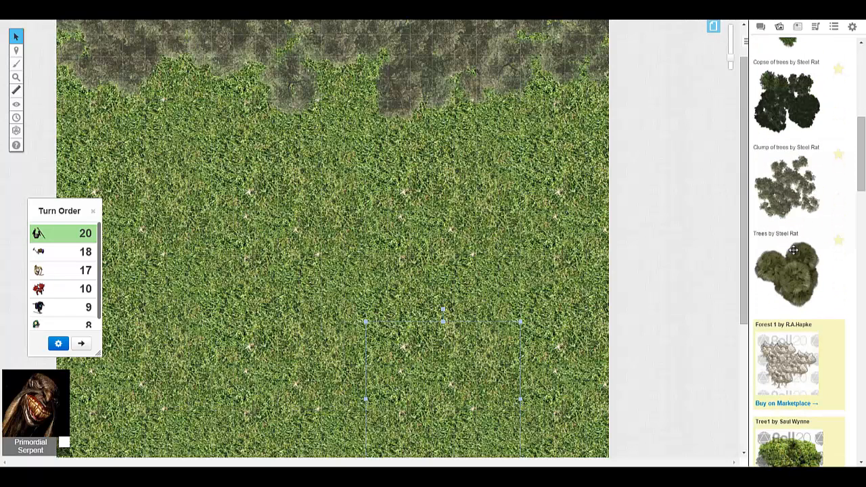
- Try the brown three-crowned Trees image on the grass in the map's upper-left area, and delete it
drag(798, 279, 524, 391)
click(421, 264)
drag(502, 326, 237, 214)
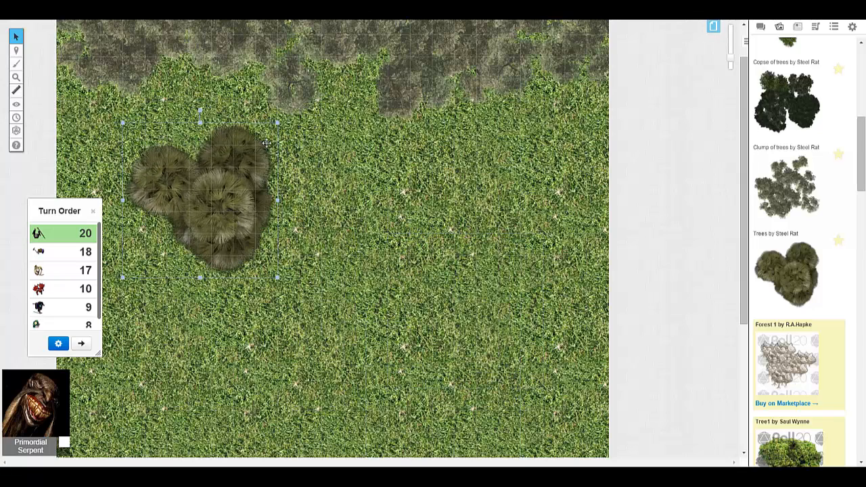
key(Delete)
- Place the dark Copse of trees image on the grass in the map's upper-left area
scroll(790, 242, down, 5)
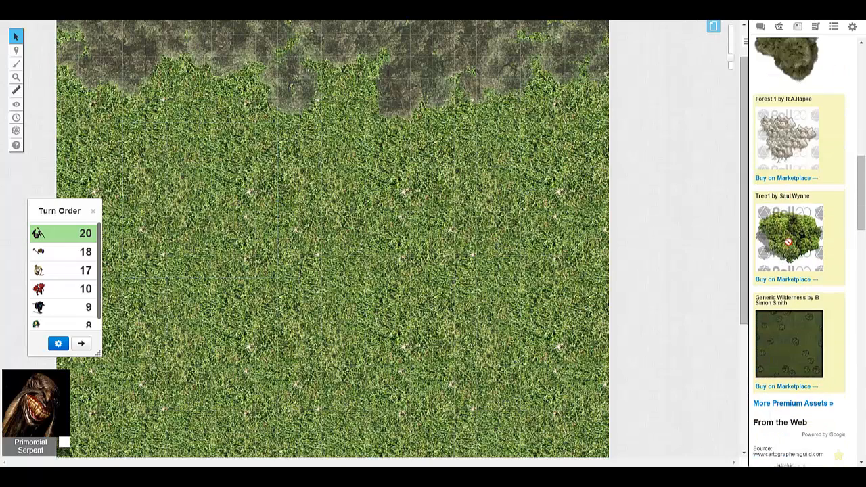
scroll(789, 242, up, 5)
drag(786, 211, 429, 409)
drag(380, 344, 247, 240)
- Paste a copy of the dark copse into the map's lower-right area and rotate it about a quarter turn
scroll(357, 277, down, 4)
key(ctrl+v)
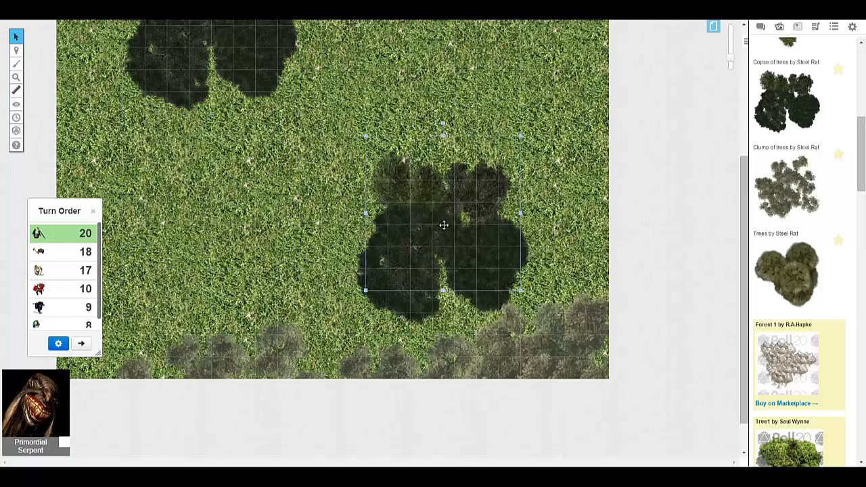
drag(443, 226, 455, 256)
drag(454, 167, 621, 254)
scroll(657, 287, up, 3)
- Find the dark green leafy tree among the web images and place it on the grass beside the lower-right copse
scroll(782, 281, down, 10)
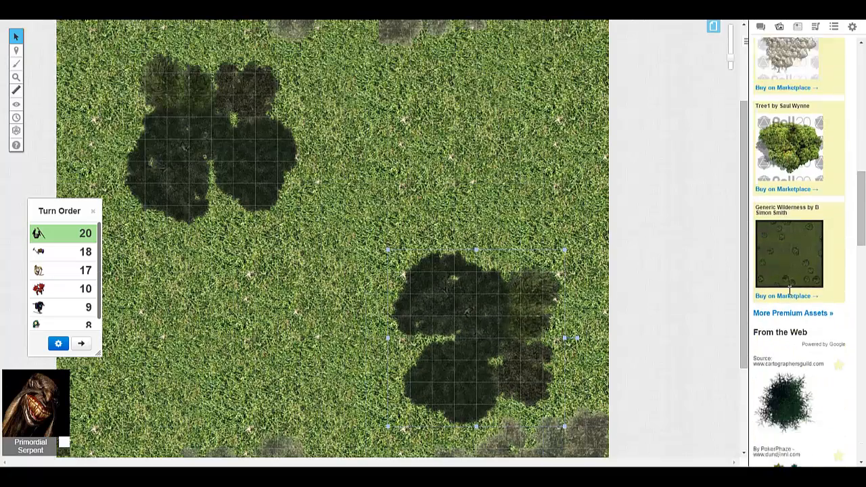
scroll(806, 318, down, 15)
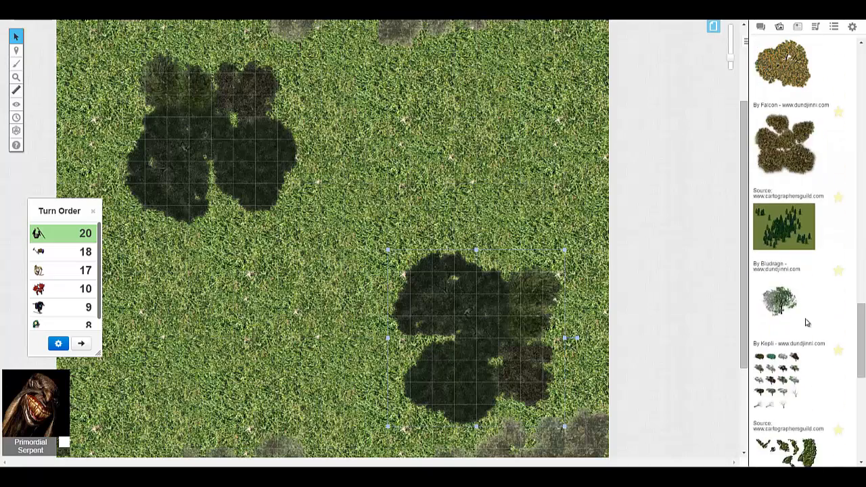
scroll(806, 323, down, 10)
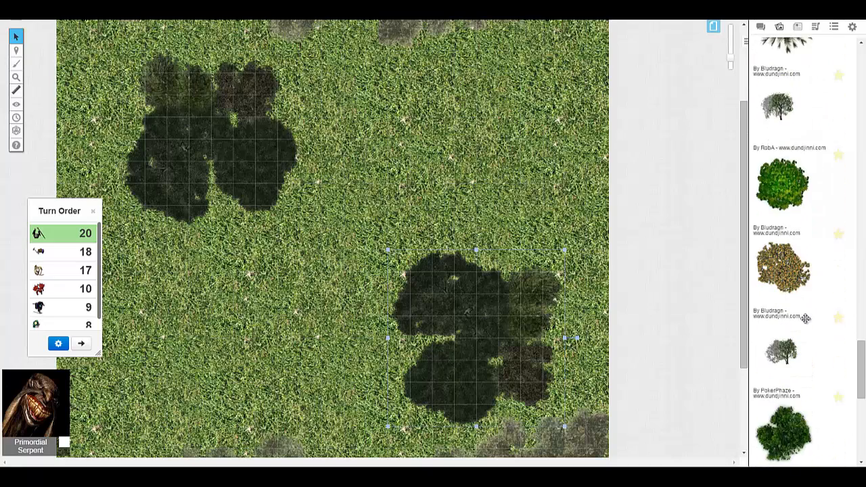
drag(784, 308, 456, 169)
drag(515, 255, 273, 335)
- Delete the lower-right dark copse and move the green tree into its place
click(472, 323)
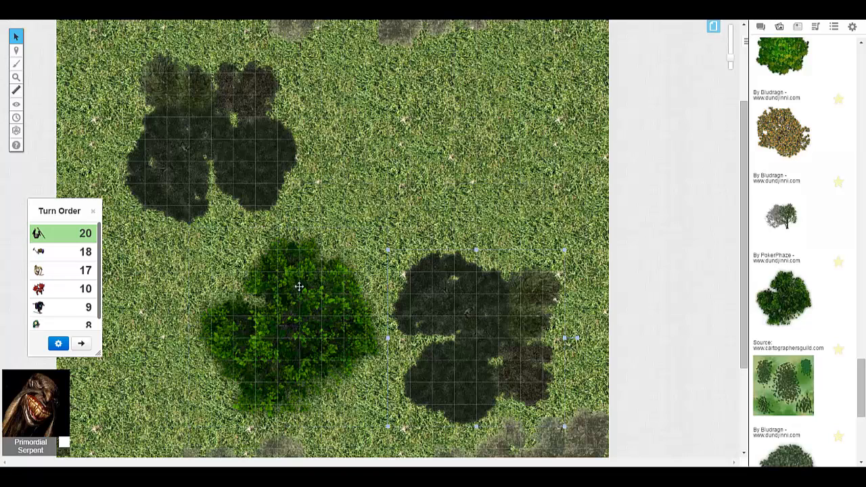
key(Delete)
drag(313, 301, 491, 299)
- Cut the upper-left dark copse, paste it over the green tree, and delete the pasted copy
click(251, 160)
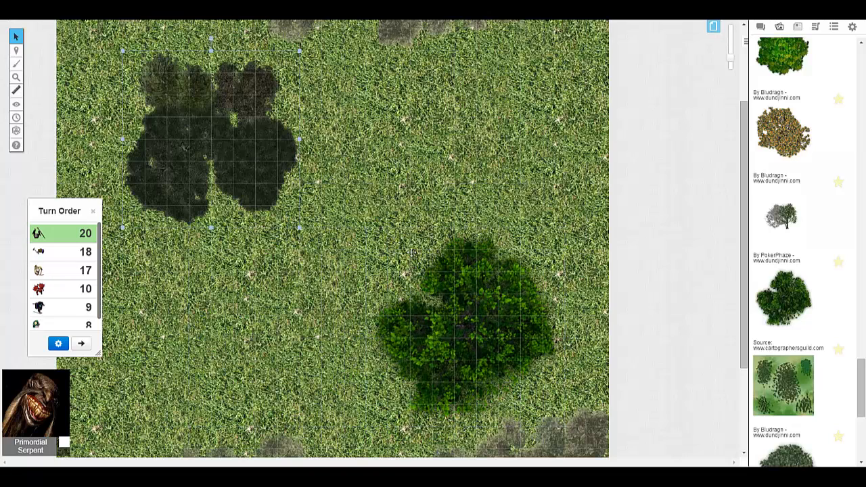
key(ctrl+x)
key(ctrl+v)
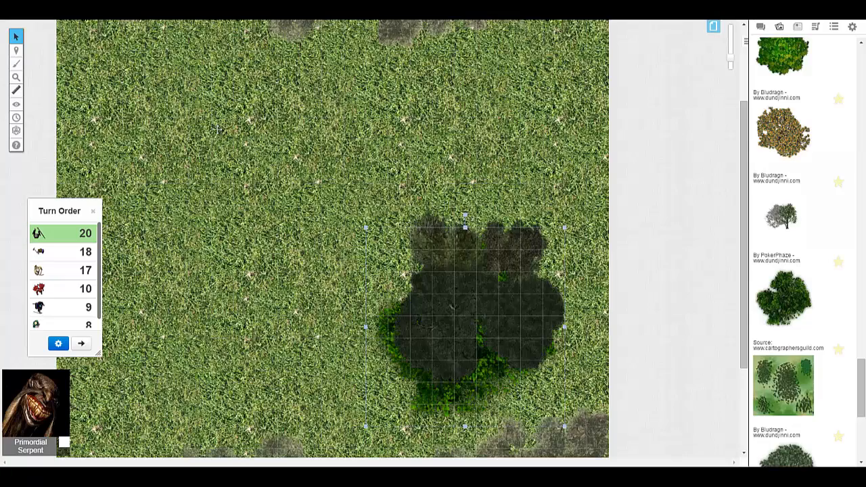
key(Delete)
- Duplicate the green tree into the map's upper-left area, rotate the copy, and move it slightly down toward the left edge
click(478, 306)
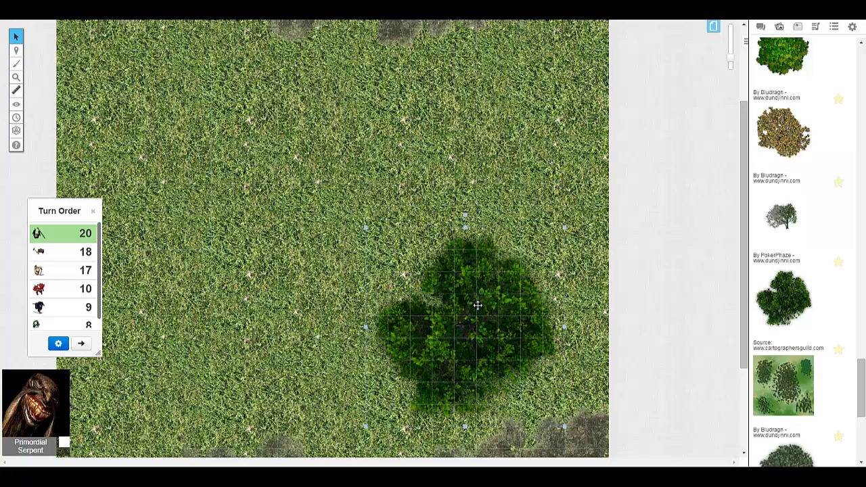
scroll(457, 295, up, 2)
key(ctrl+c)
key(ctrl+v)
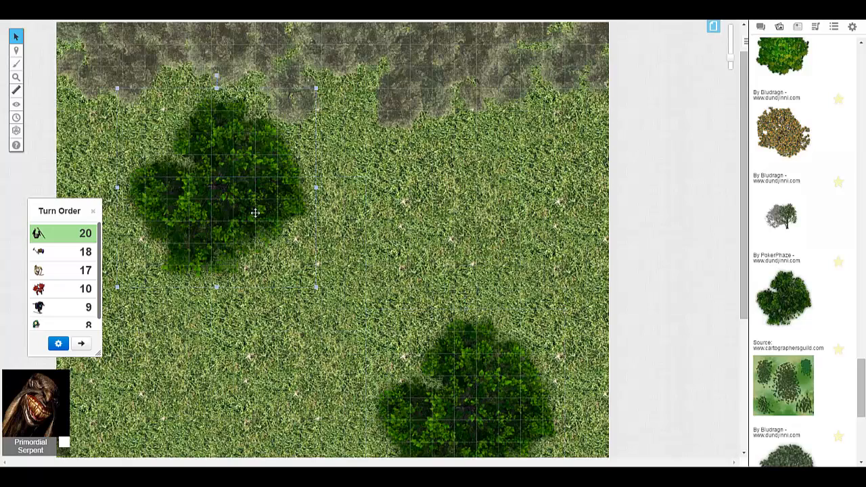
drag(221, 73, 129, 174)
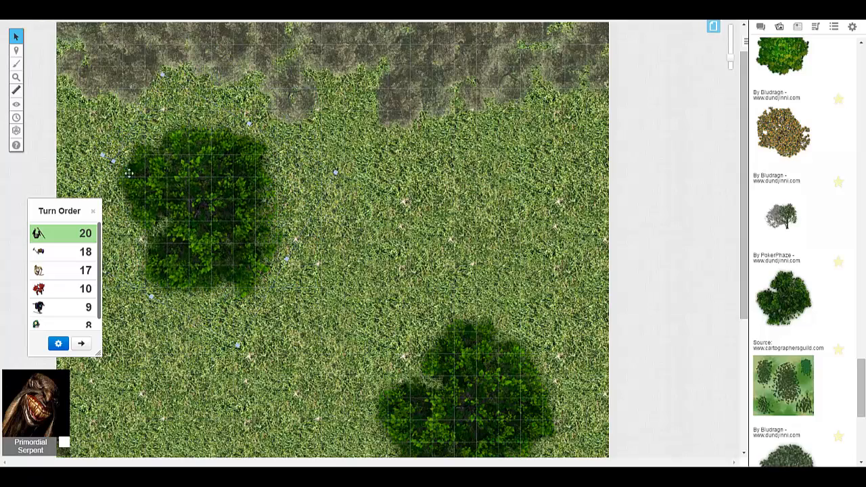
drag(215, 200, 195, 231)
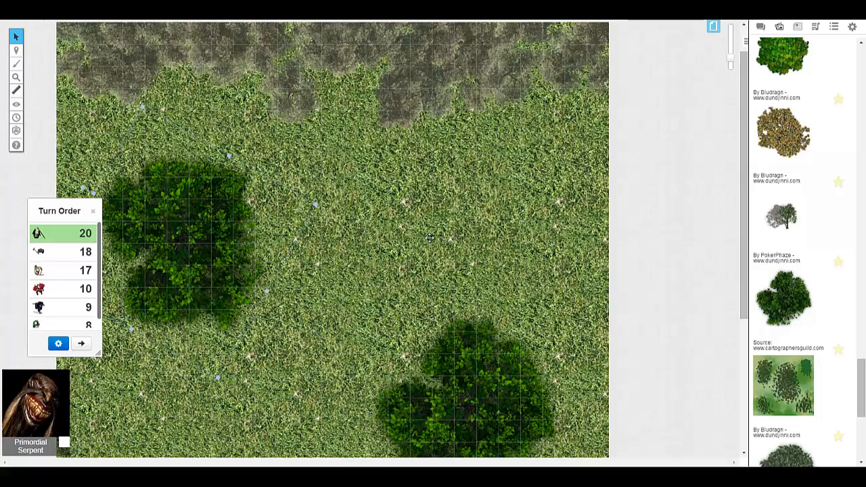
- Nudge the lower-right green tree slightly to the right above the lower tree line
scroll(369, 296, down, 5)
click(474, 258)
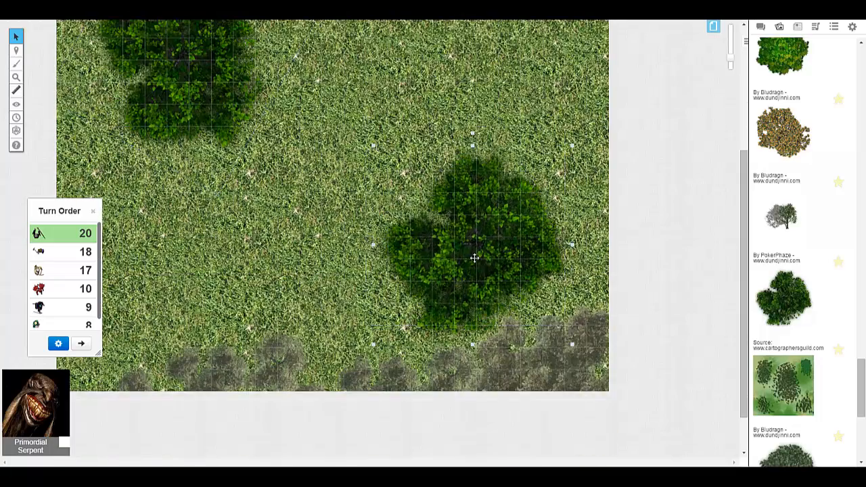
scroll(344, 241, up, 3)
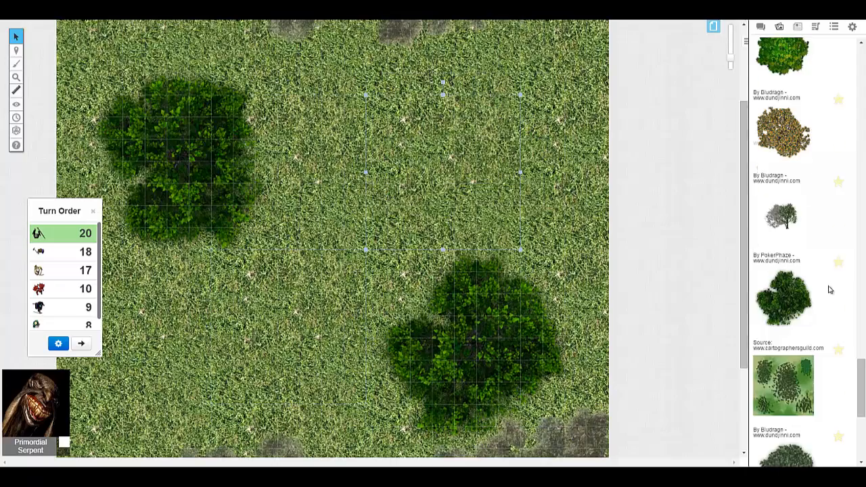
- Search the Maps, Tiles art library for "pond" in place of "trees"
scroll(829, 294, down, 5)
scroll(836, 308, up, 7)
drag(862, 301, 846, 85)
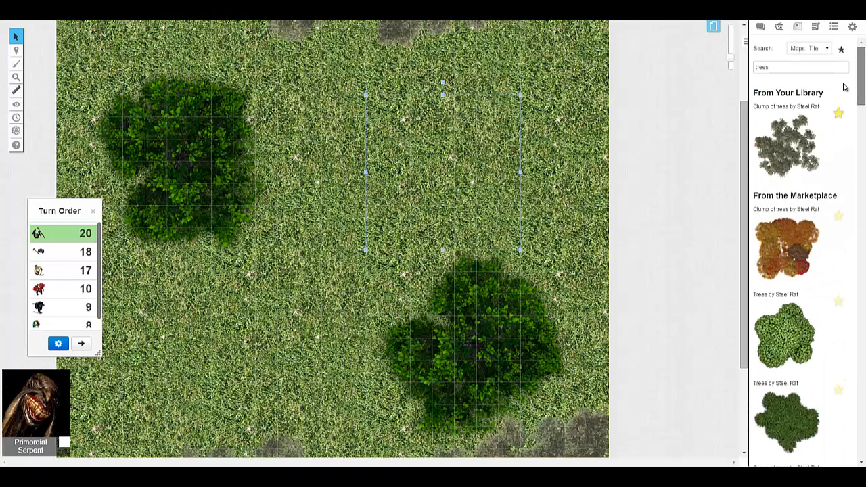
click(794, 73)
double_click(793, 70)
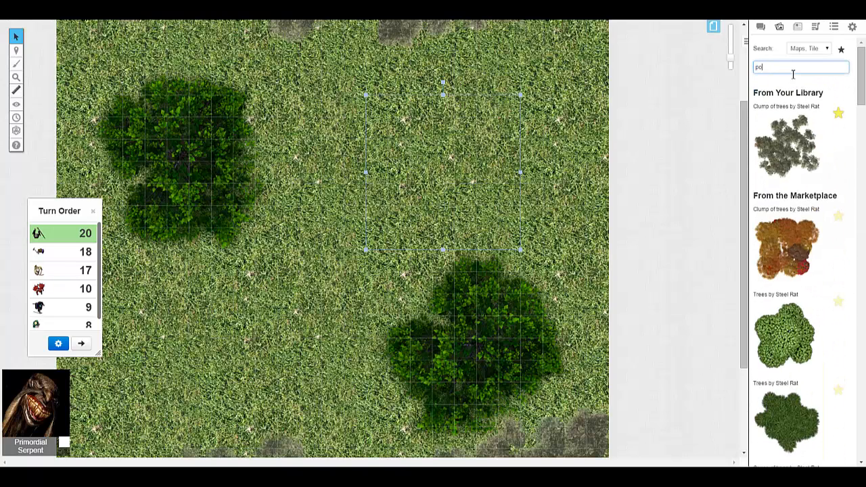
key(Return)
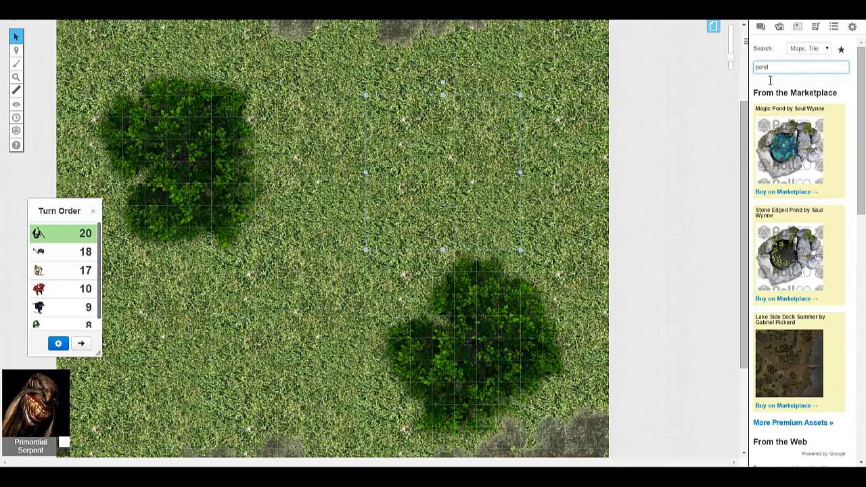
- Browse the web results for ponds and mark the rocky pond with the dark bush and orange flowers as a favourite
scroll(815, 120, down, 5)
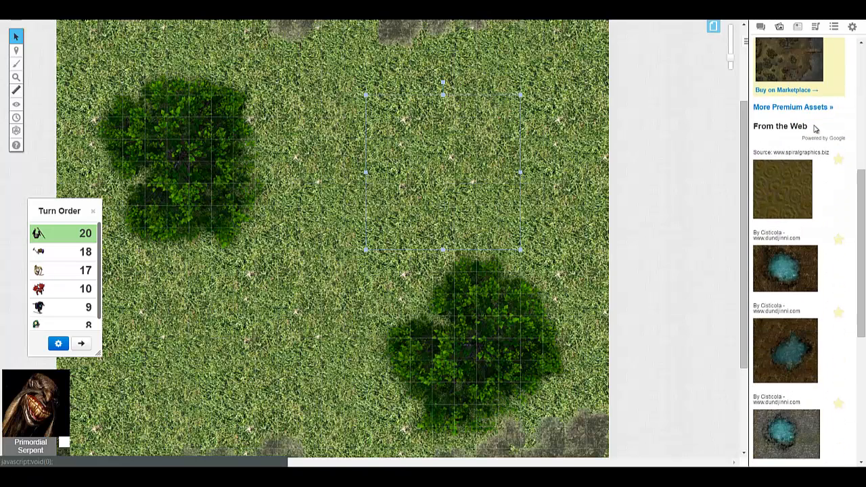
scroll(813, 135, down, 2)
scroll(812, 135, down, 1)
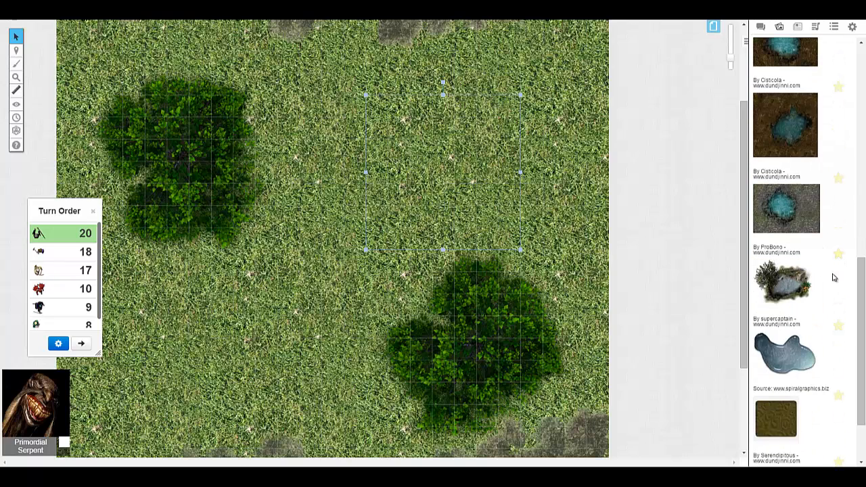
scroll(834, 274, up, 8)
scroll(834, 271, down, 9)
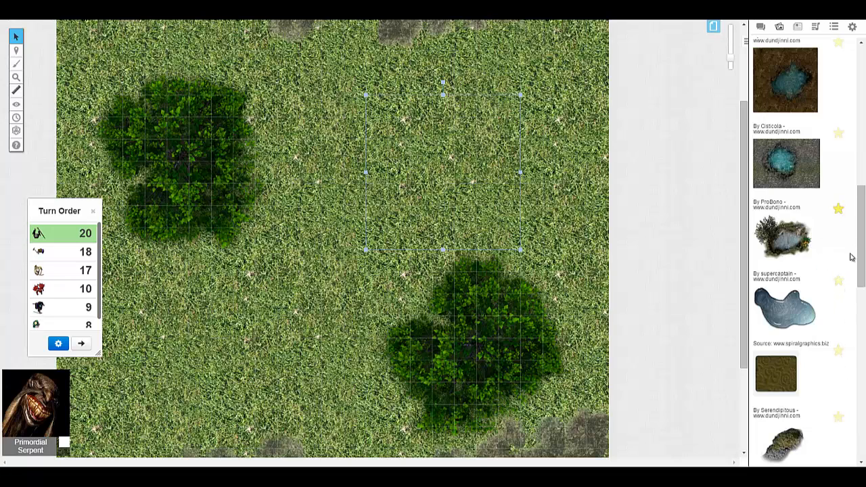
scroll(846, 260, up, 8)
scroll(843, 251, down, 9)
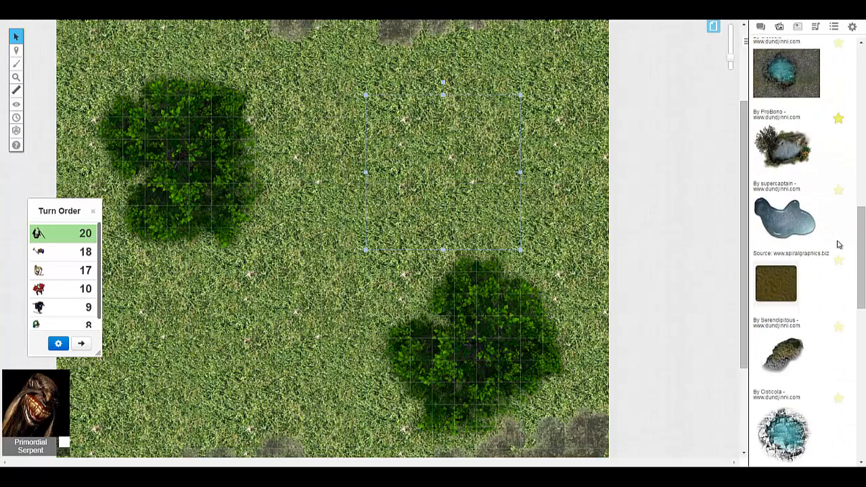
scroll(816, 233, up, 1)
- Place the rocky pond on the map and move it into the clearing between the upper tree line and the lower-right green tree
drag(785, 193, 358, 173)
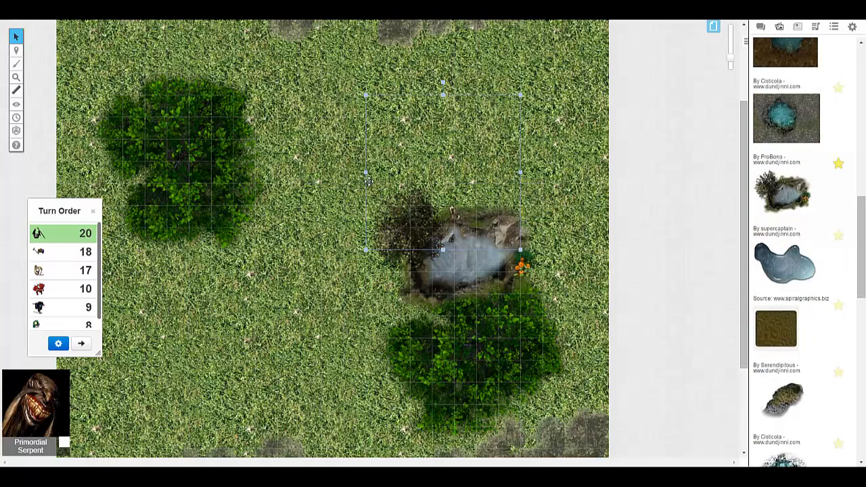
drag(447, 216, 392, 113)
scroll(398, 142, up, 2)
drag(412, 234, 450, 209)
click(399, 316)
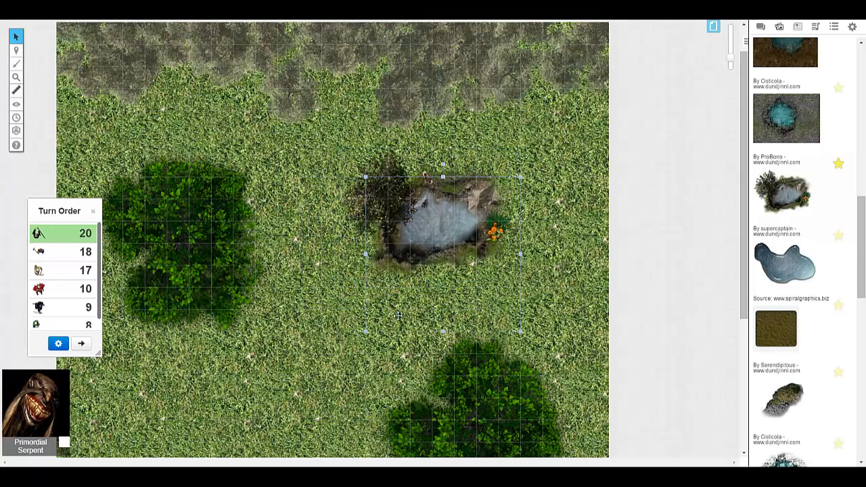
click(326, 253)
click(444, 247)
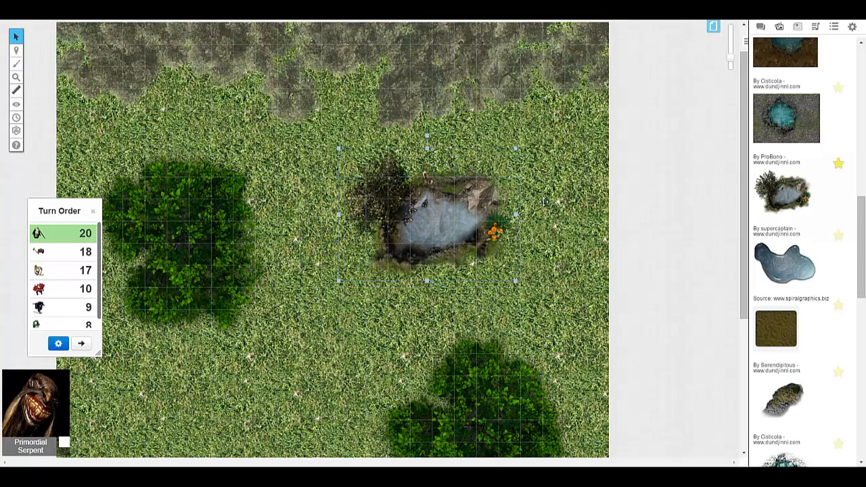
- Rotate the pond slightly clockwise and shift it a little down and to the left
scroll(544, 202, down, 4)
scroll(528, 217, up, 3)
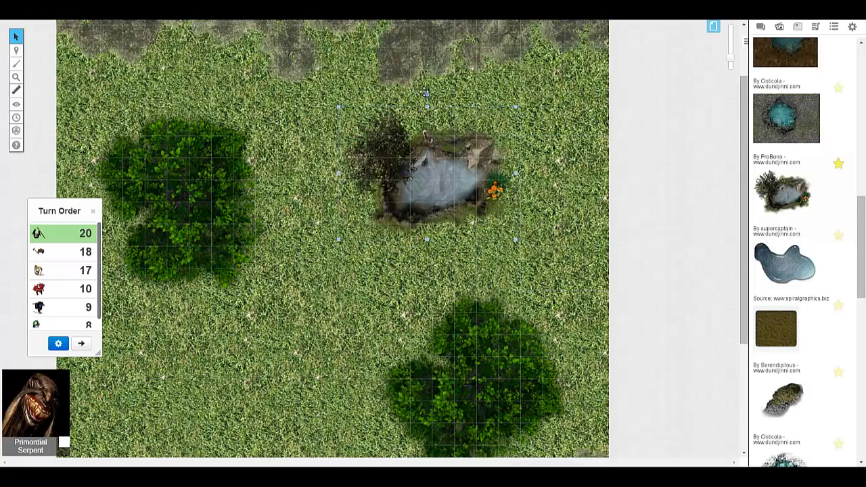
drag(426, 93, 440, 95)
drag(454, 155, 446, 170)
click(552, 201)
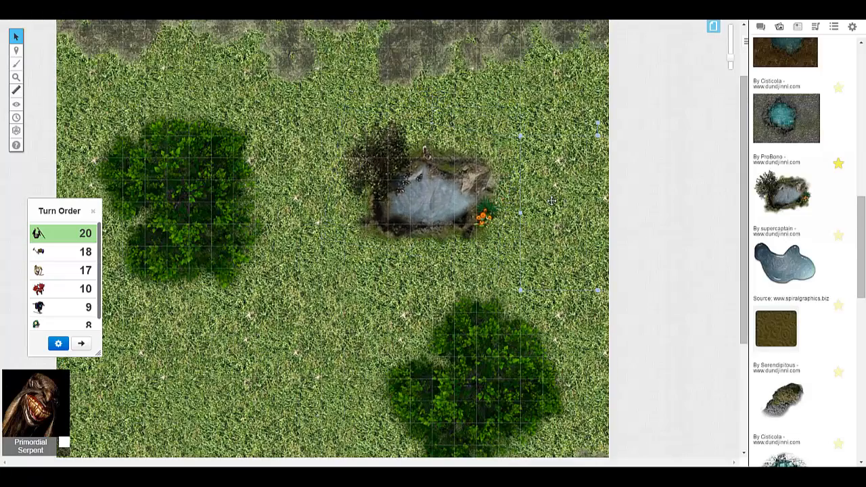
- Nudge the pond slightly up and to the right, and check its placement against the trees across the map
scroll(552, 201, down, 4)
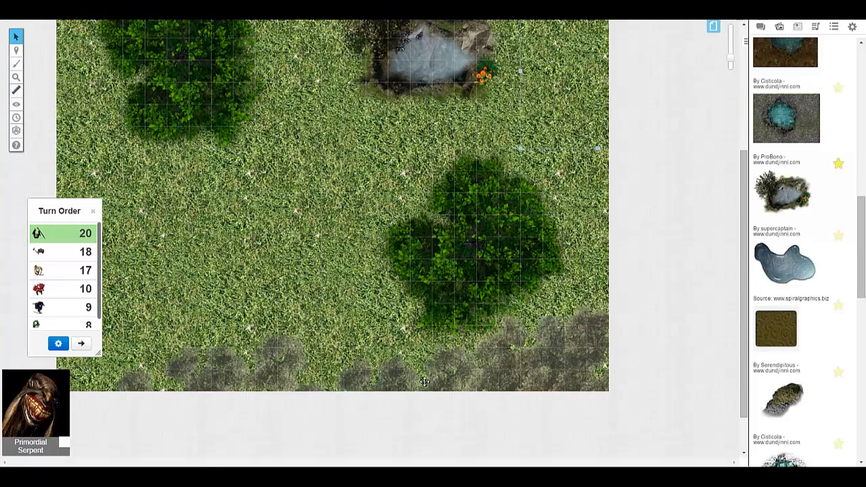
scroll(366, 308, up, 5)
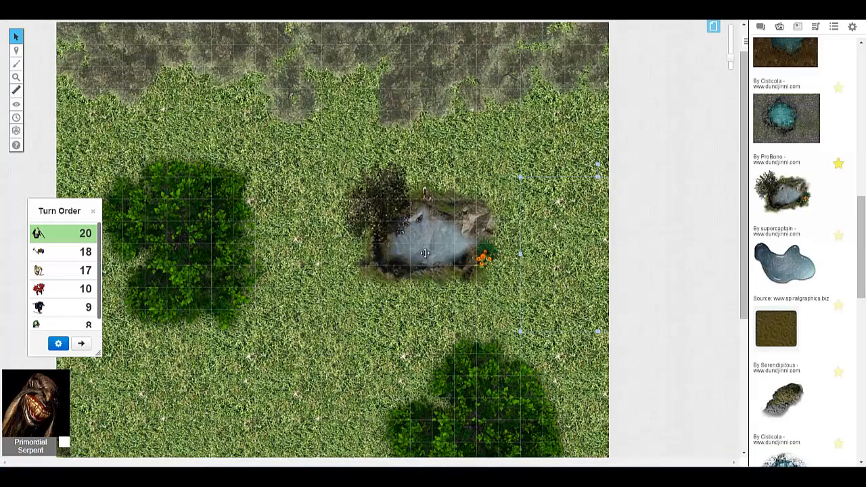
drag(425, 253, 440, 235)
scroll(571, 287, down, 4)
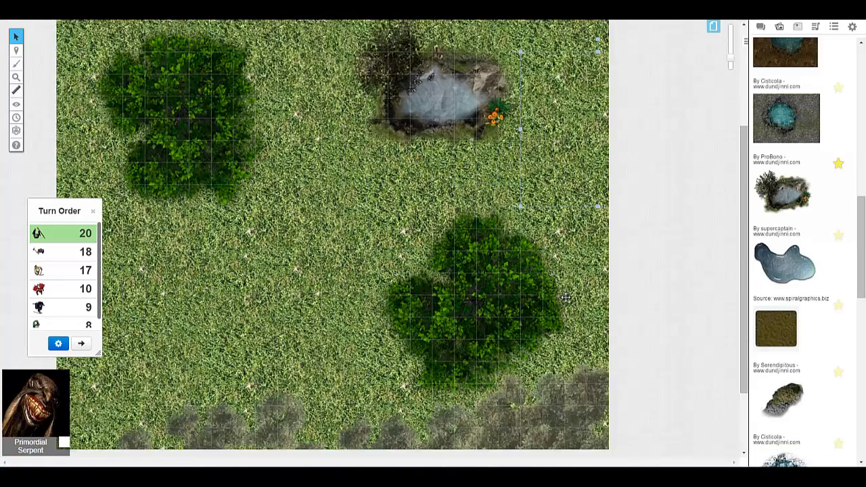
scroll(566, 298, down, 4)
scroll(663, 306, up, 6)
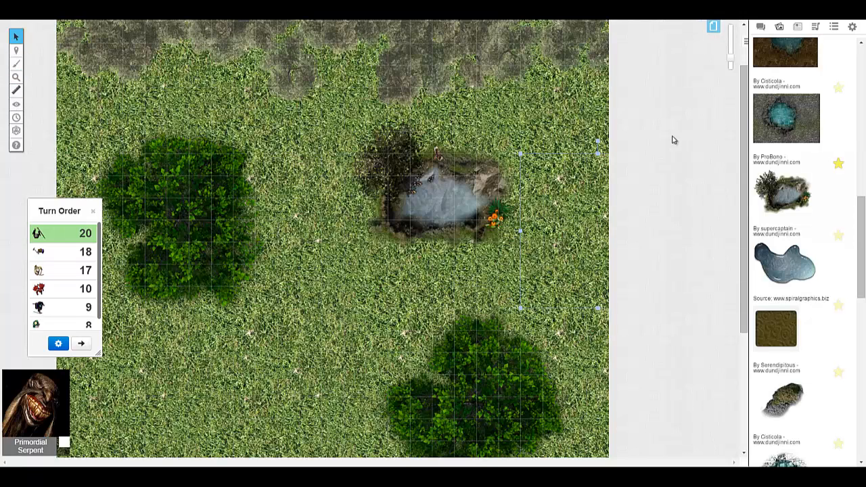
- Switch the active layer to Objects & Tokens and return to the search area of the art library
mouse_move(14, 56)
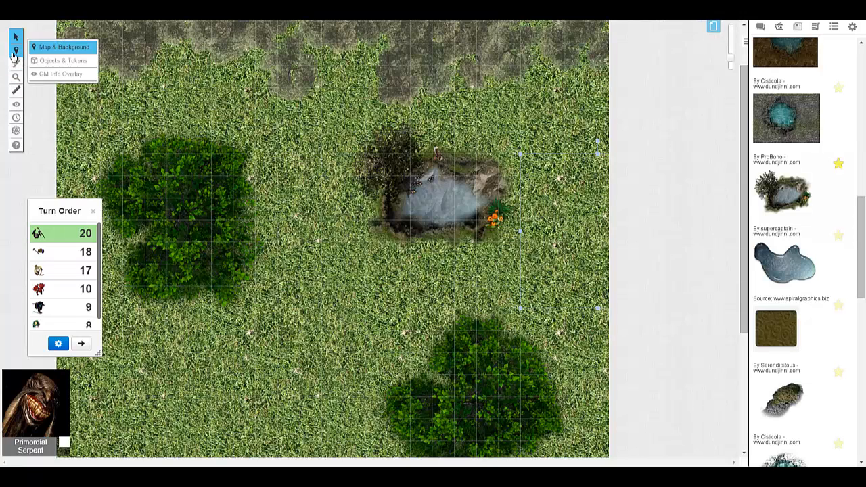
click(63, 60)
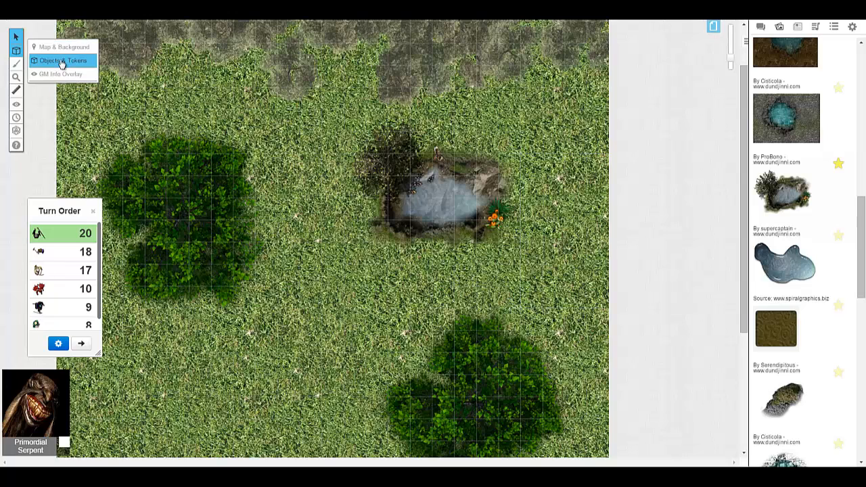
click(799, 26)
click(780, 27)
scroll(819, 115, up, 6)
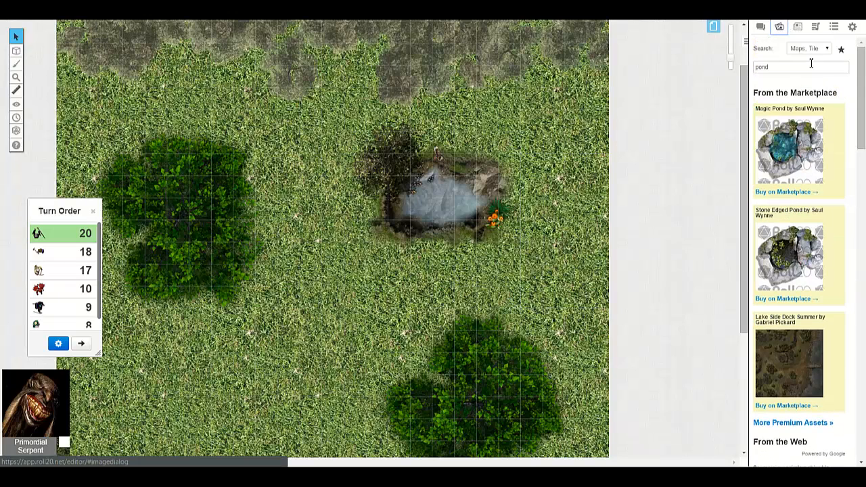
- Set the art library search category to Tokens and search for "goblin"
click(828, 49)
click(822, 65)
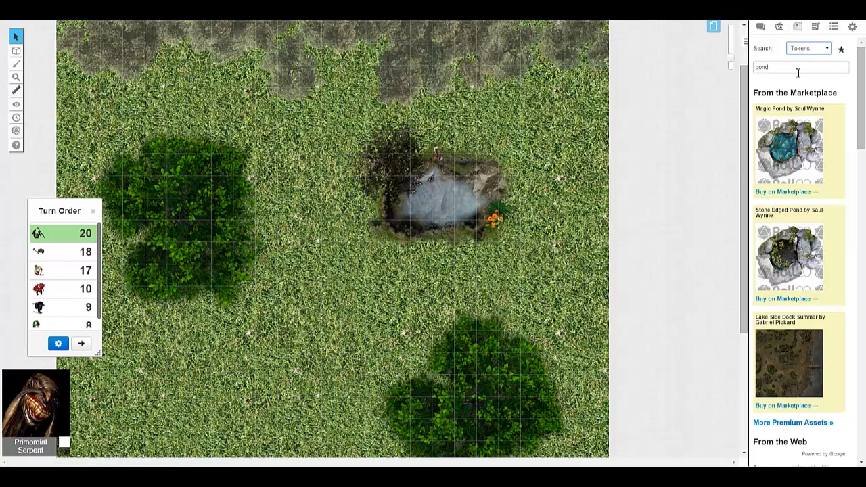
double_click(799, 70)
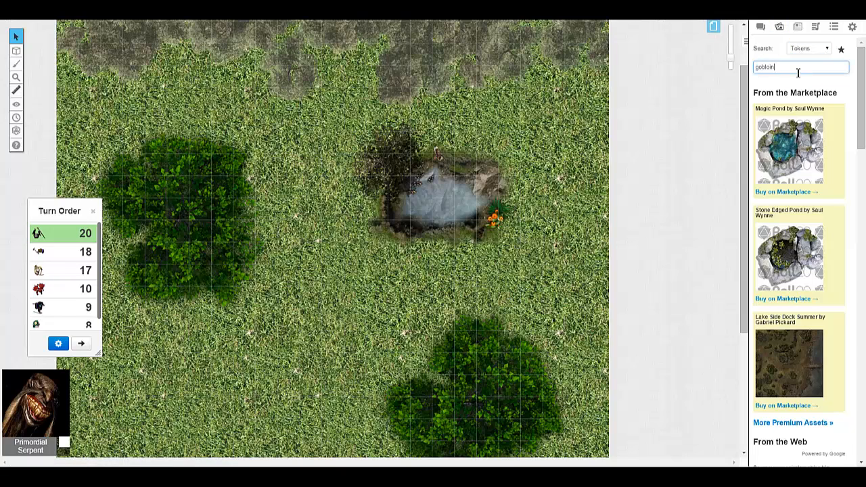
key(Return)
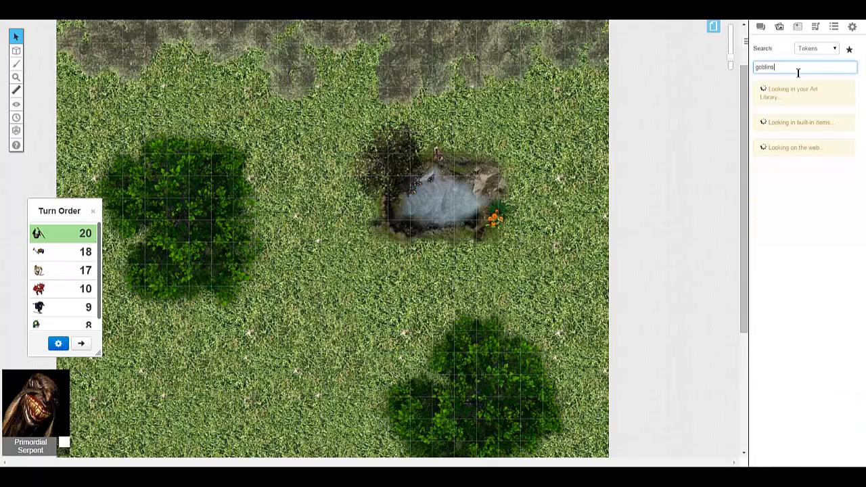
key(BackSpace)
key(Return)
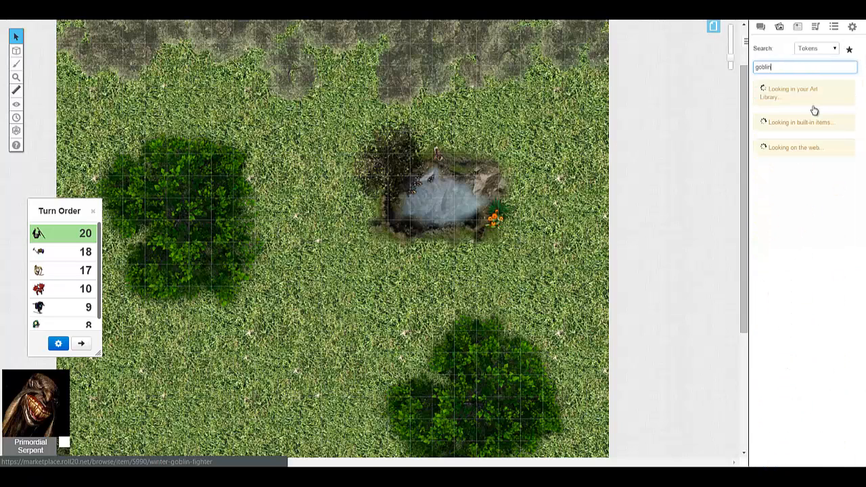
- Place three copies of the spear-and-shield Goblin by Devin Night in the clearing west of the lower-right green tree
scroll(809, 162, down, 1)
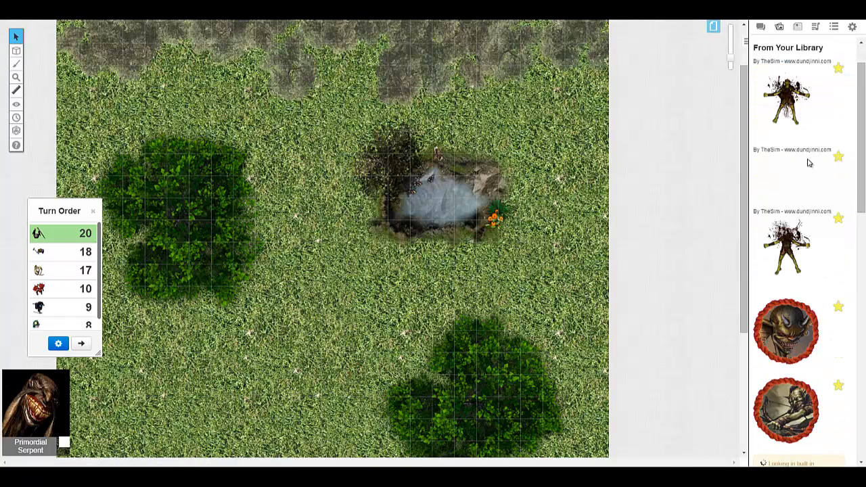
scroll(808, 162, up, 1)
scroll(808, 158, down, 2)
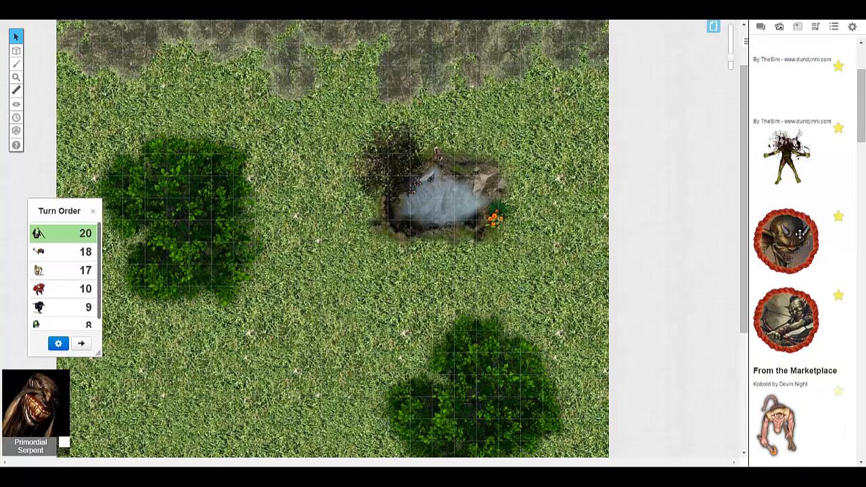
scroll(800, 234, down, 5)
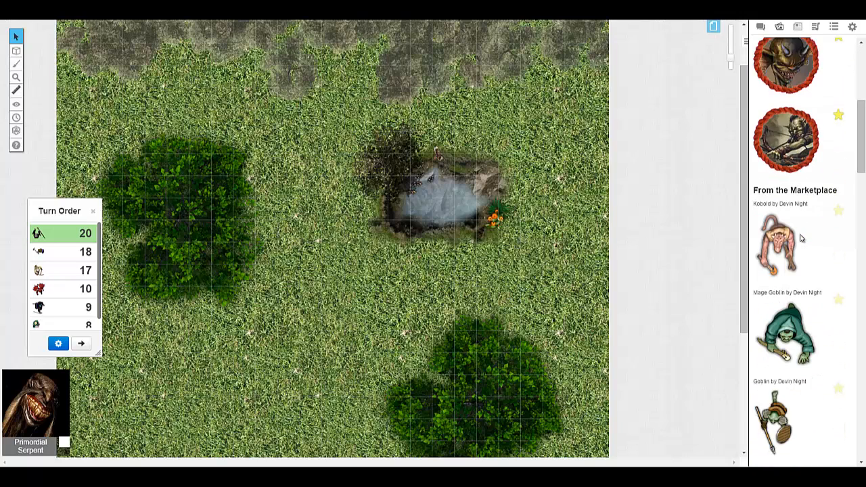
scroll(466, 201, down, 3)
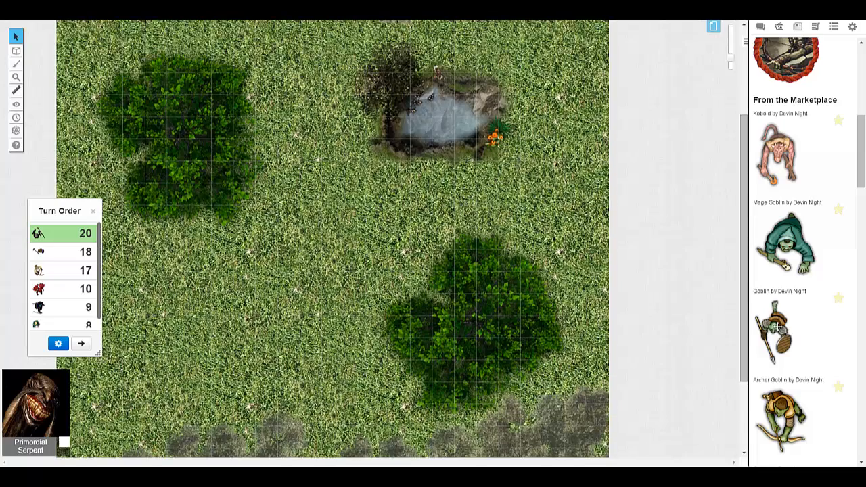
drag(778, 328, 313, 323)
drag(777, 329, 330, 258)
drag(770, 330, 305, 322)
scroll(342, 340, down, 2)
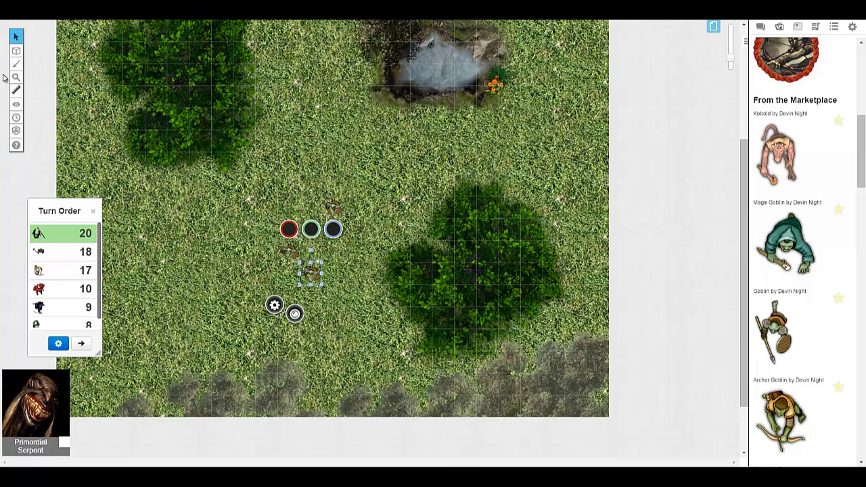
- Rotate the uppermost goblin token clockwise so its rotation handle points to the lower right
mouse_move(16, 76)
click(52, 74)
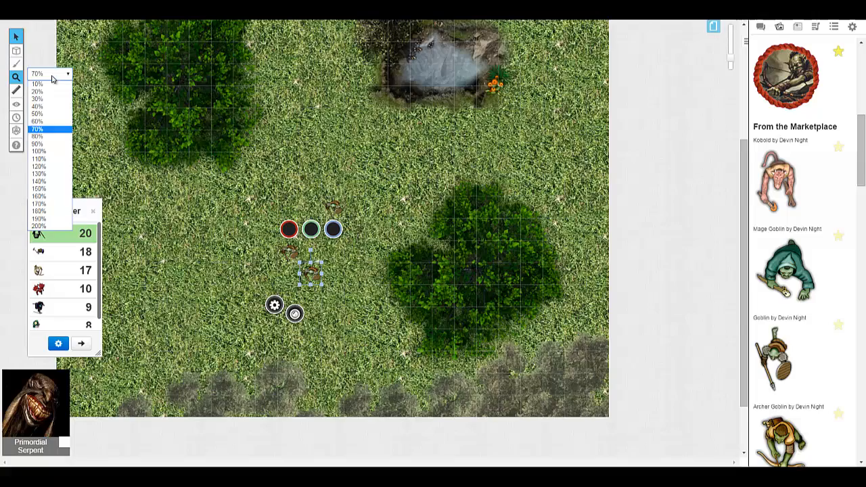
click(55, 160)
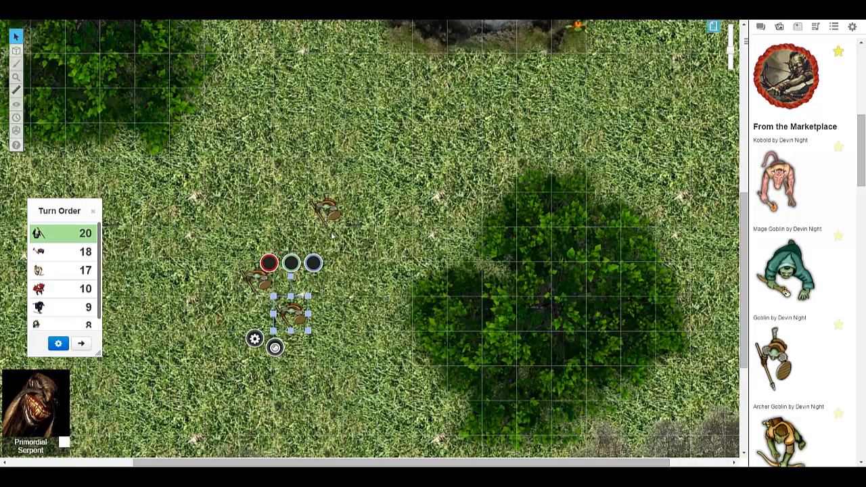
click(323, 213)
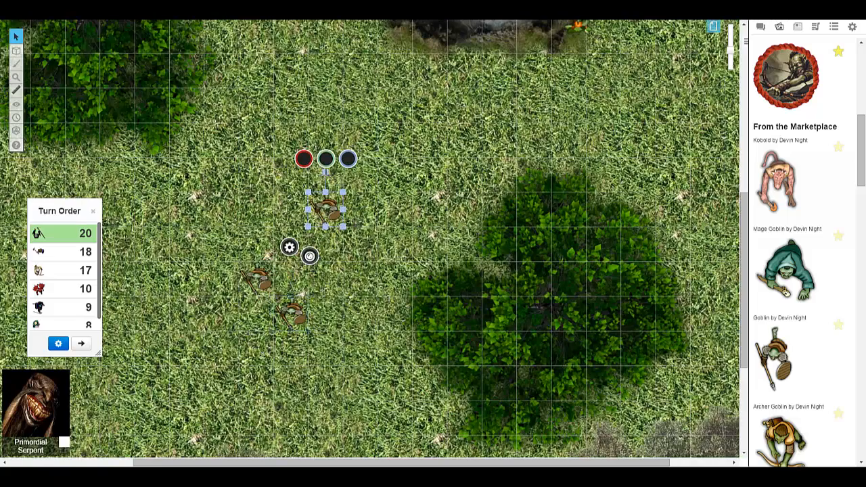
drag(326, 172, 357, 321)
click(295, 310)
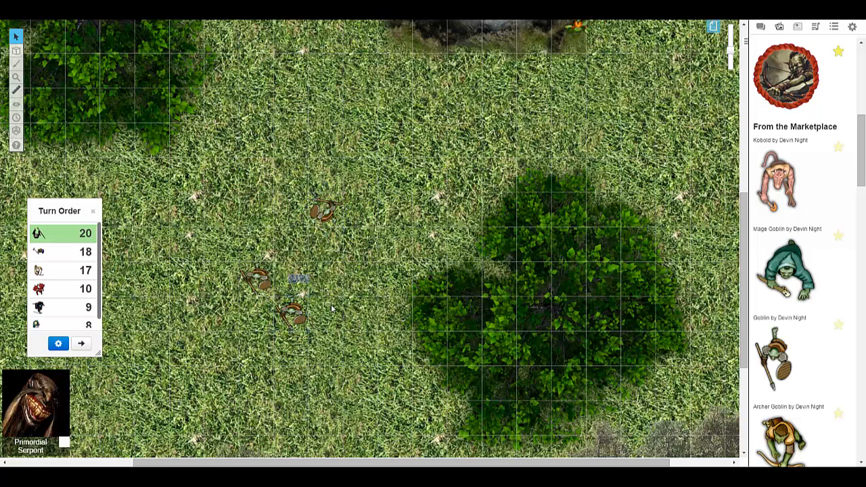
- Enlarge the rotated uppermost goblin token slightly, and delete it from the map
click(324, 212)
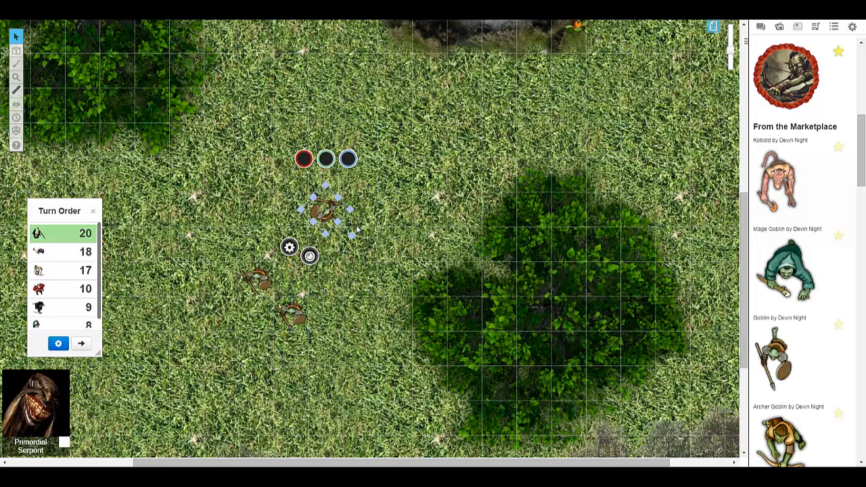
drag(325, 185, 334, 211)
click(409, 220)
click(341, 225)
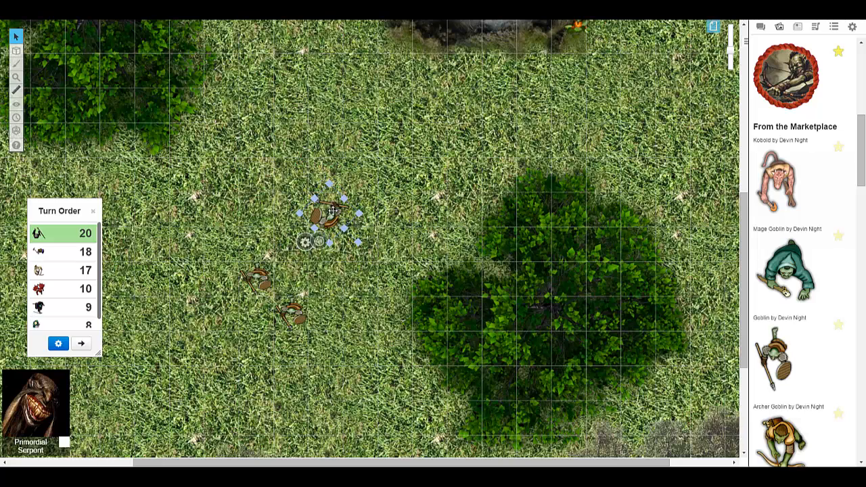
key(Delete)
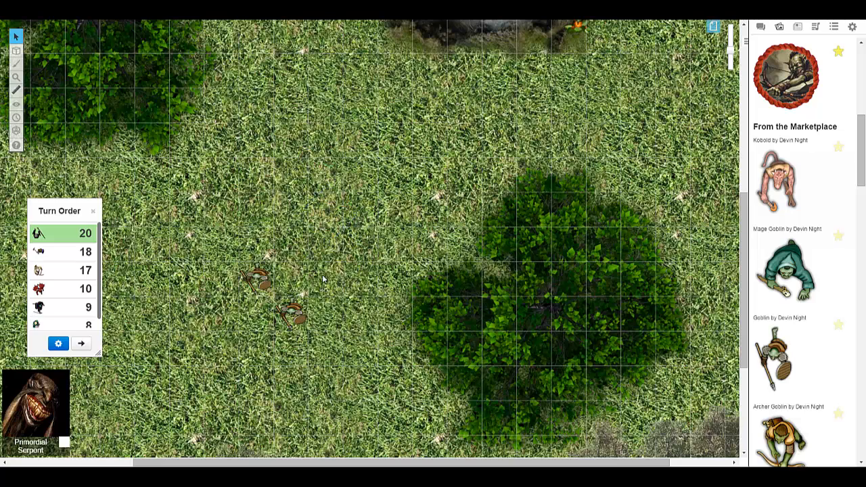
- Undo the last goblin deletion, and delete all three spear-and-shield goblin tokens from the map
key(ctrl+z)
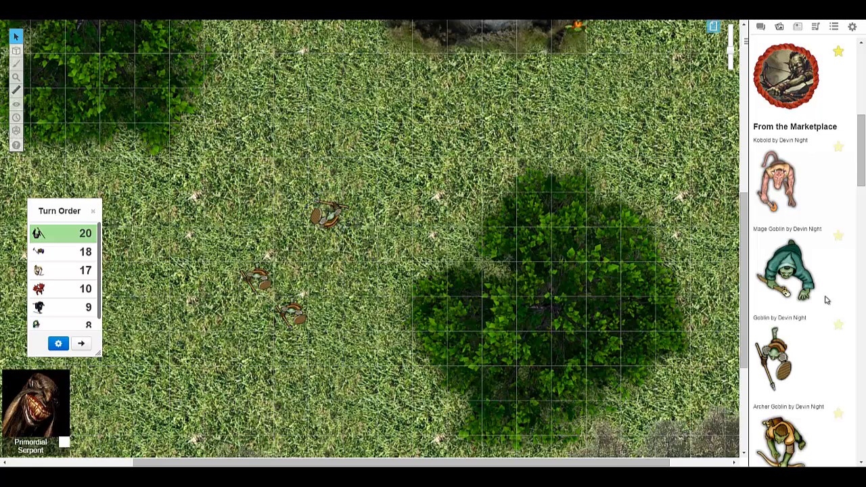
click(329, 216)
key(Delete)
click(256, 278)
key(Delete)
click(291, 313)
key(Delete)
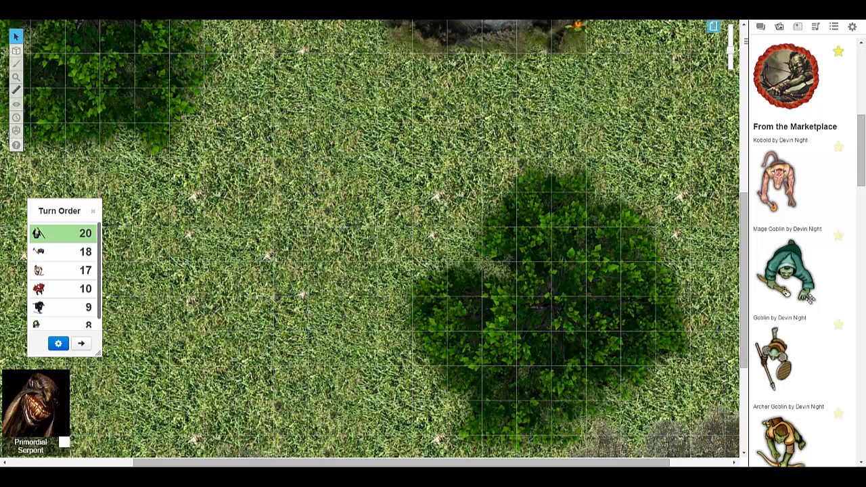
- Place two copies of the twin-blade Goblin by Devin Night in the clearing west of the lower-right green tree
scroll(786, 293, down, 4)
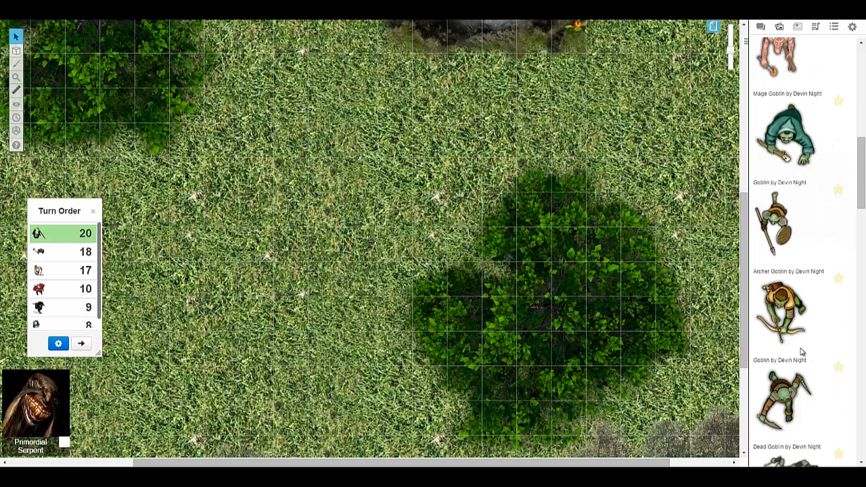
scroll(802, 351, down, 1)
drag(772, 348, 332, 259)
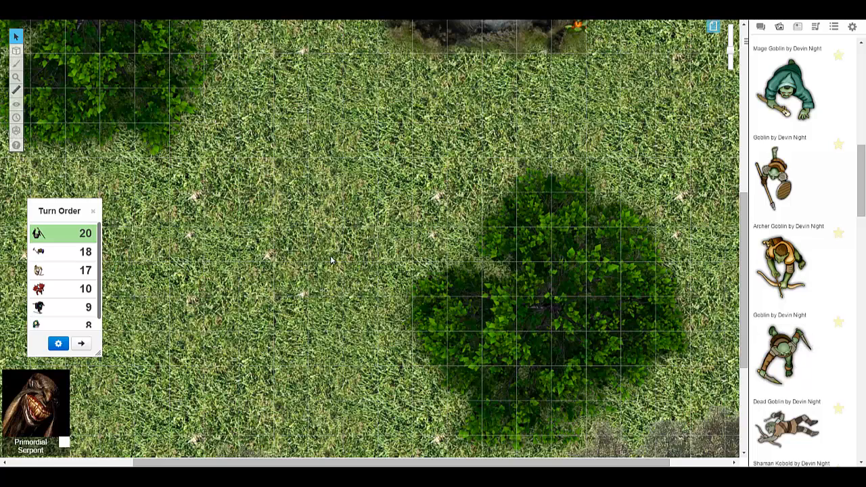
click(324, 248)
drag(778, 357, 246, 278)
click(247, 277)
click(349, 232)
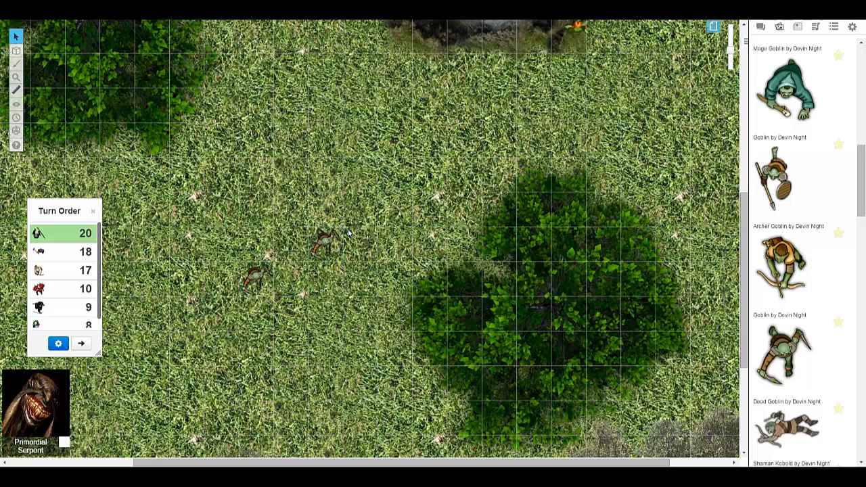
- Rotate both goblin tokens 180 degrees so they face the opposite way
click(322, 237)
drag(326, 207, 339, 290)
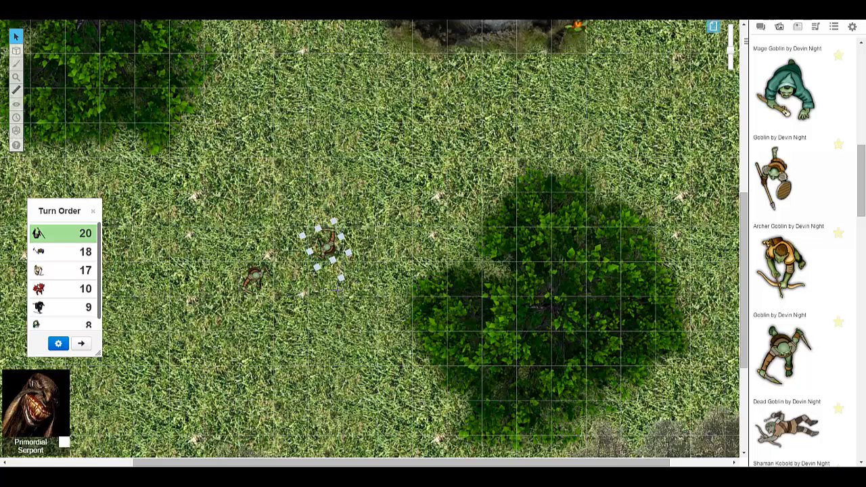
click(254, 279)
mouse_move(256, 317)
mouse_down()
mouse_move(235, 310)
mouse_move(257, 319)
mouse_up()
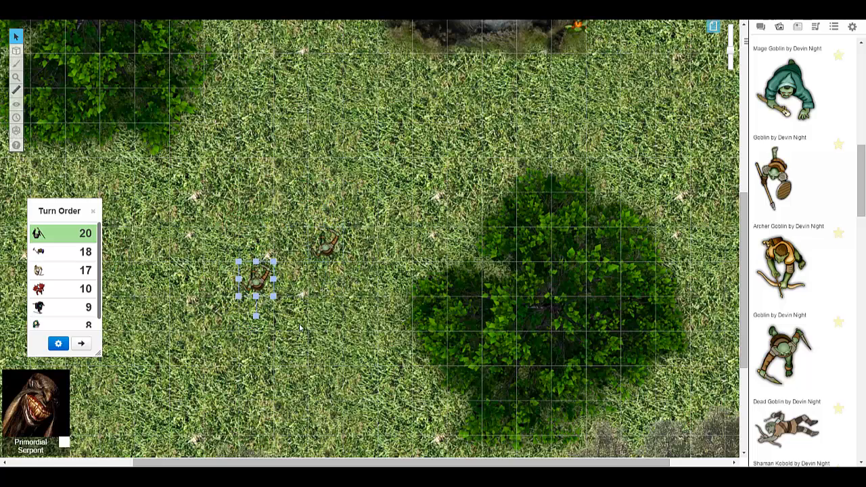
click(285, 291)
- Move both goblin tokens to the grass just south of the upper-left green tree, side by side in one row
drag(325, 251, 397, 382)
scroll(406, 354, down, 2)
click(394, 230)
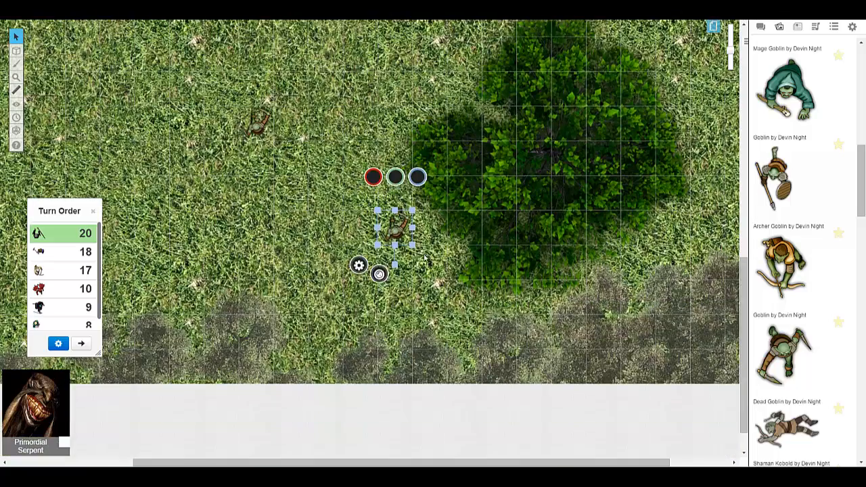
scroll(338, 256, up, 3)
drag(263, 316, 157, 248)
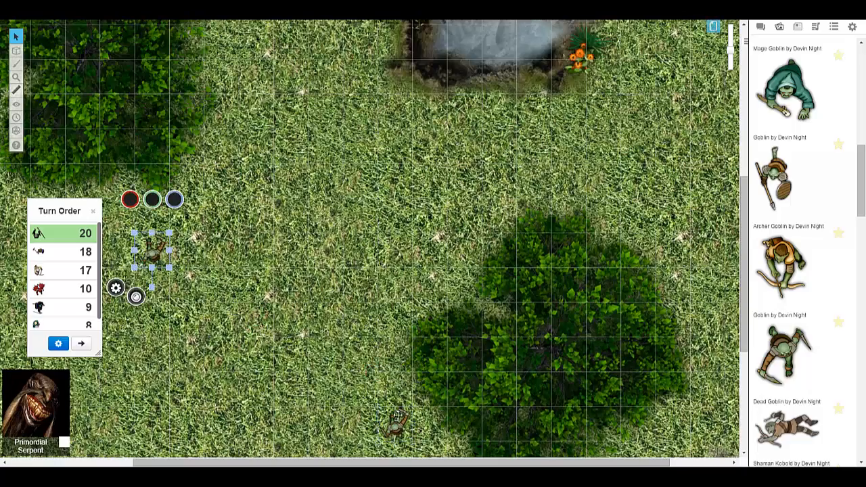
drag(398, 415, 226, 243)
- Shift each of the two goblin tokens about one square west beneath the upper-left tree
scroll(293, 293, left, 1)
click(296, 263)
scroll(296, 267, left, 1)
drag(317, 255, 286, 251)
drag(379, 258, 351, 257)
scroll(389, 279, up, 1)
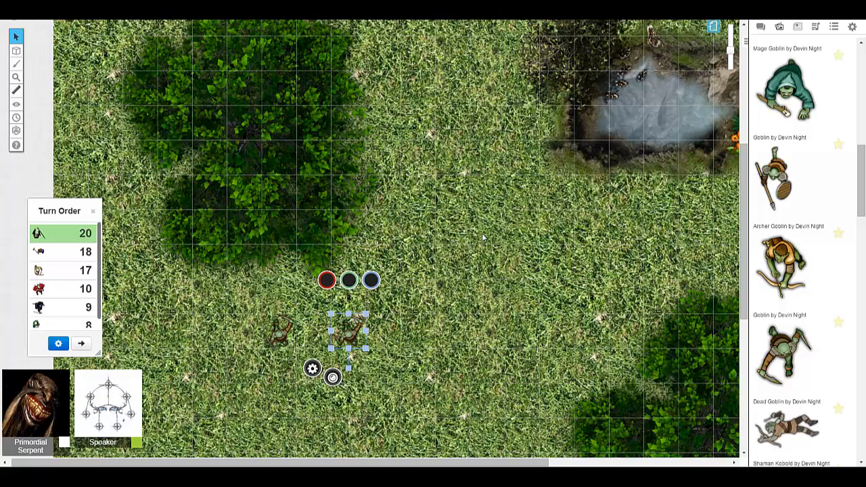
- Show the list of campaign pages and rename the current, last page as Tutorial
click(760, 27)
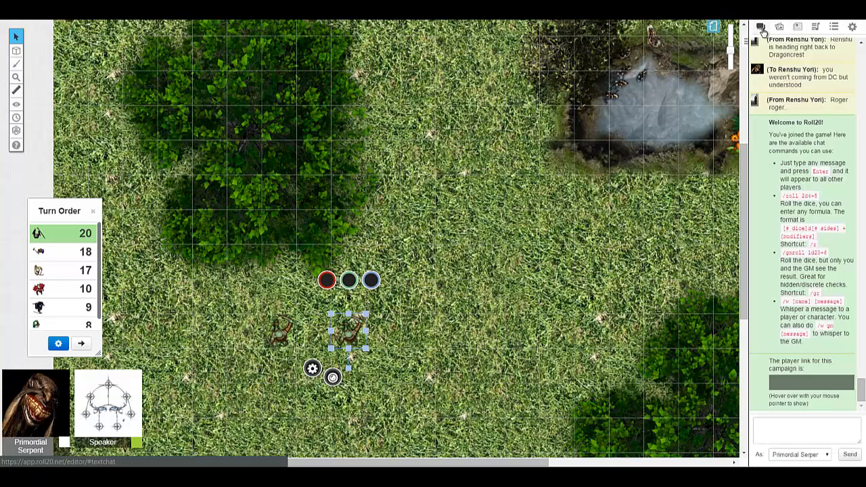
click(715, 28)
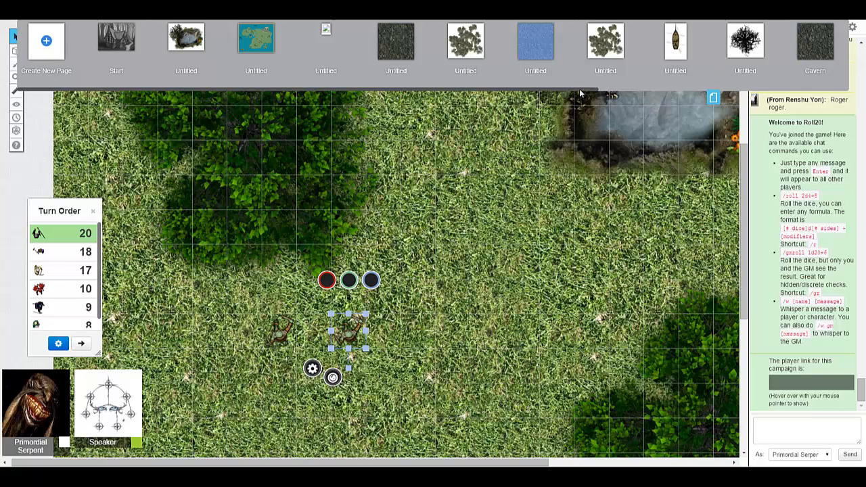
drag(590, 89, 840, 78)
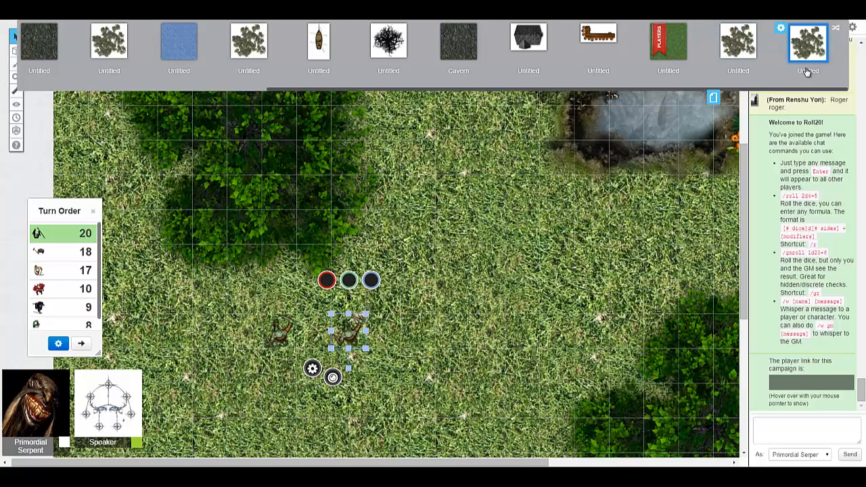
click(807, 72)
key(BackSpace)
key(BackSpace)
key(BackSpace)
key(BackSpace)
key(BackSpace)
key(BackSpace)
key(BackSpace)
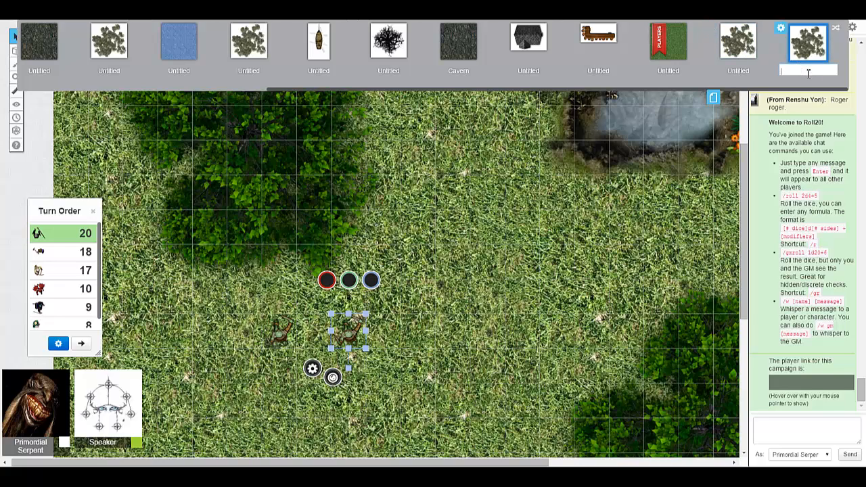
text(Tutorial)
key(Return)
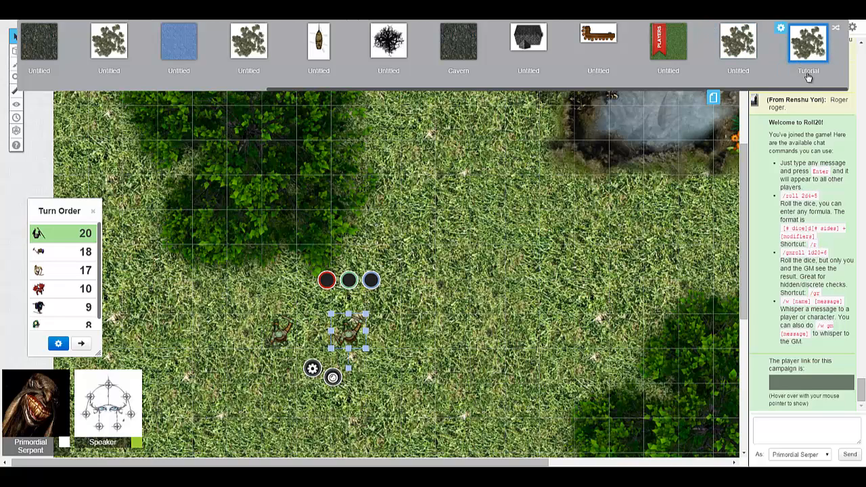
- Enable Fog of War in the Tutorial page's settings, apply it and hide the page list
click(781, 29)
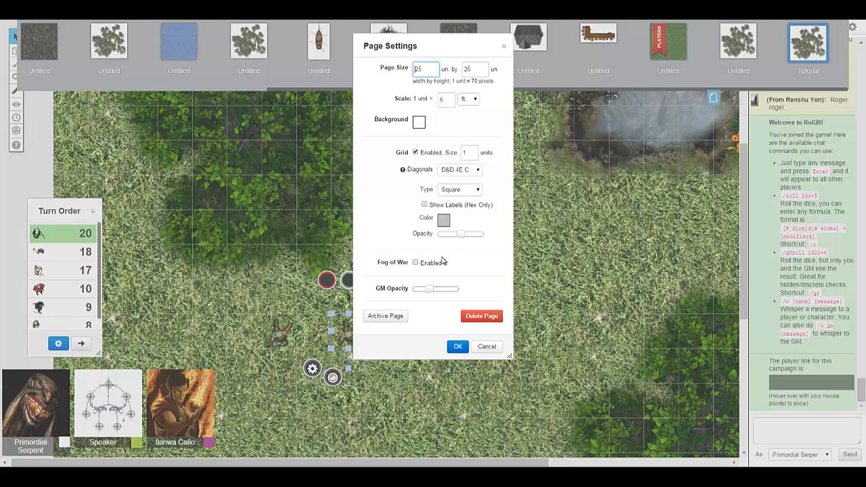
click(415, 263)
click(458, 346)
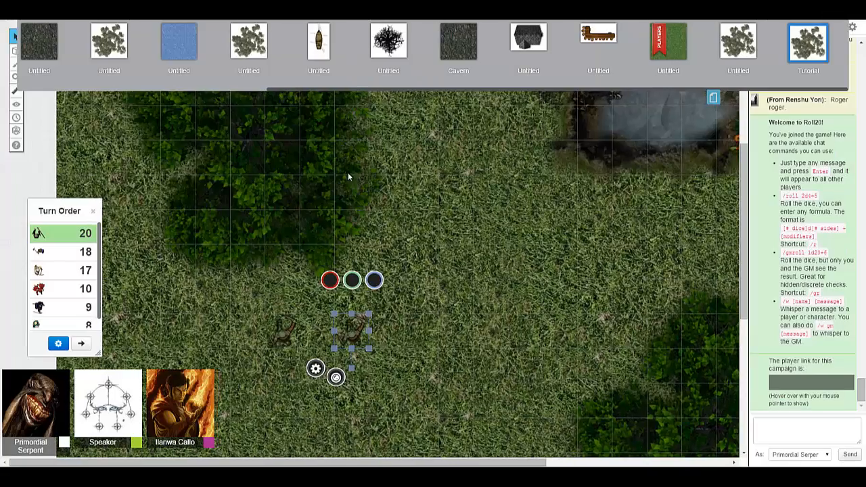
scroll(411, 285, down, 5)
scroll(417, 288, up, 8)
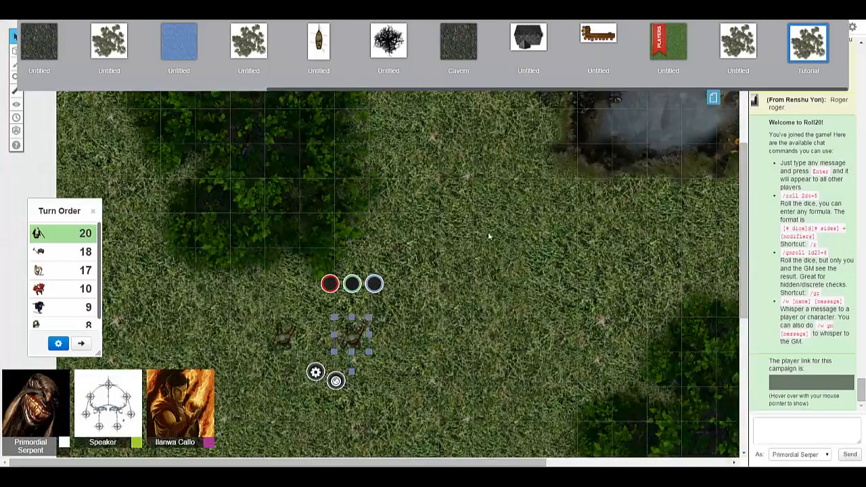
scroll(488, 232, down, 1)
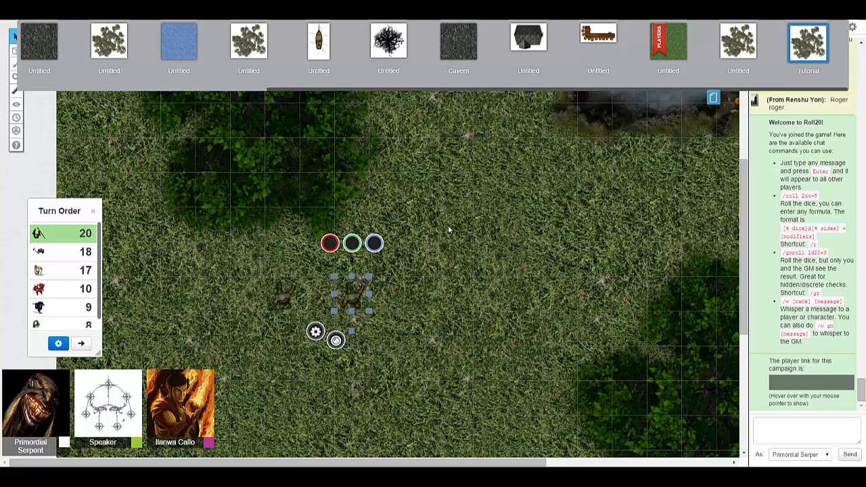
click(714, 97)
- Reveal a rectangular fog area over the northern tree line, from the map's northwest corner down to the pond's upper edge
mouse_move(16, 107)
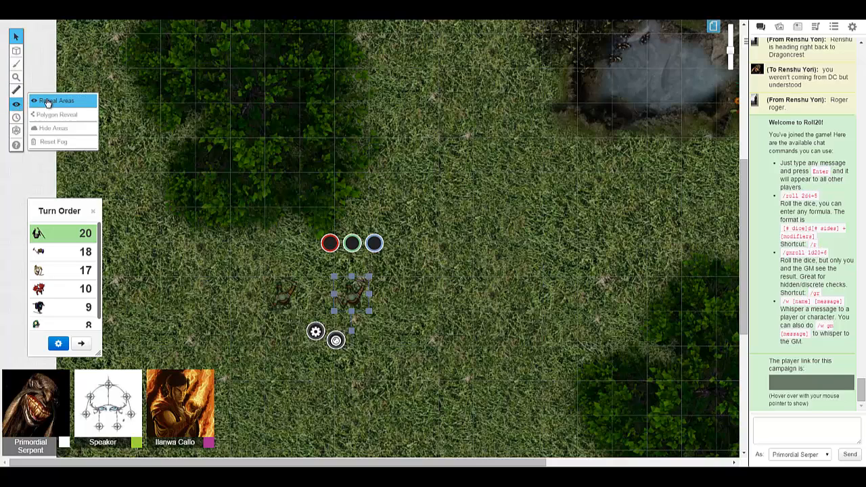
click(47, 102)
scroll(283, 218, down, 3)
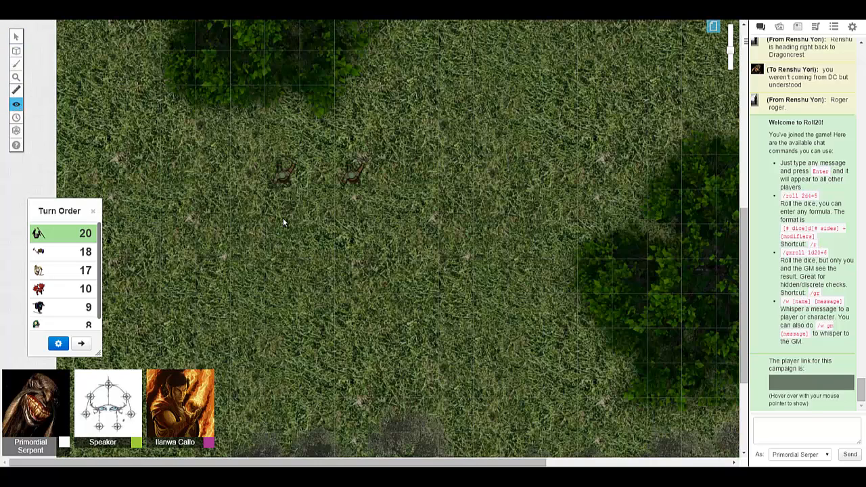
scroll(325, 228, up, 10)
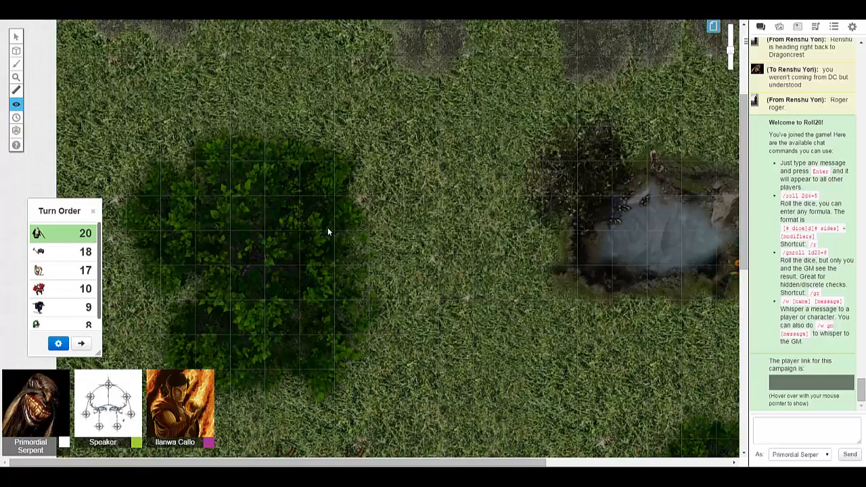
scroll(287, 190, down, 2)
scroll(285, 187, up, 2)
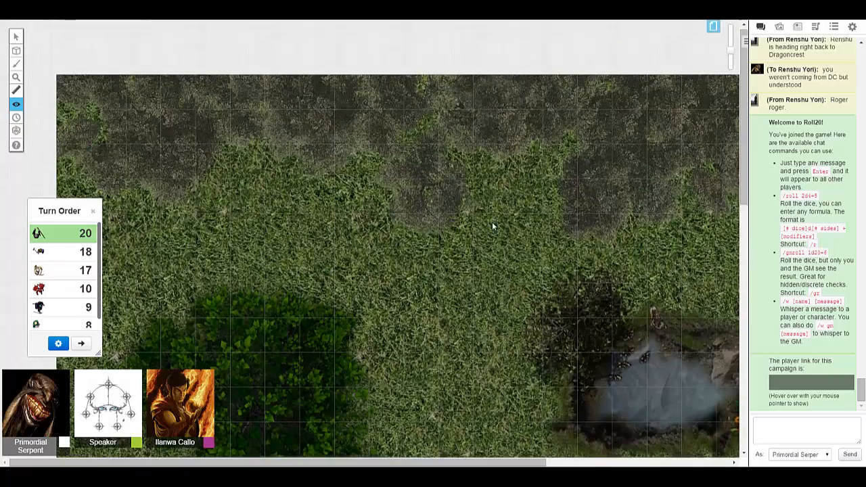
scroll(243, 142, down, 2)
scroll(239, 135, up, 1)
drag(76, 50, 678, 282)
- Zoom the map out and reveal rectangular fog areas over the northeast corner and around the pond
scroll(584, 270, right, 3)
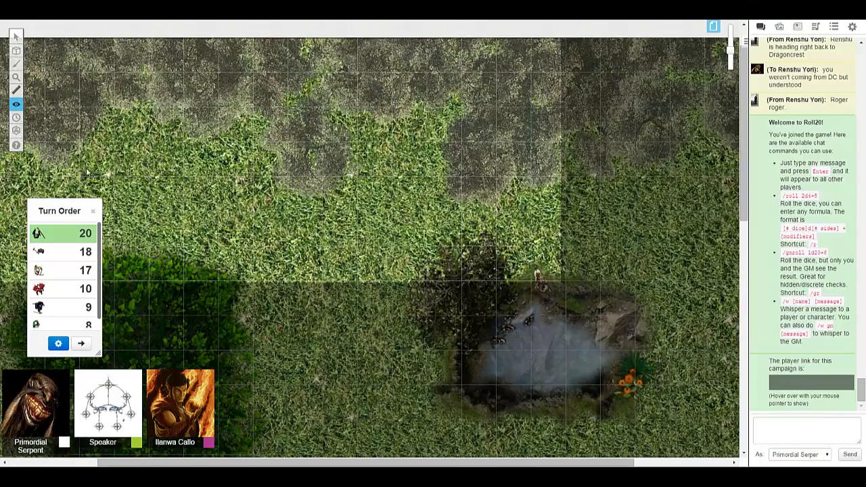
click(16, 77)
click(52, 73)
click(52, 123)
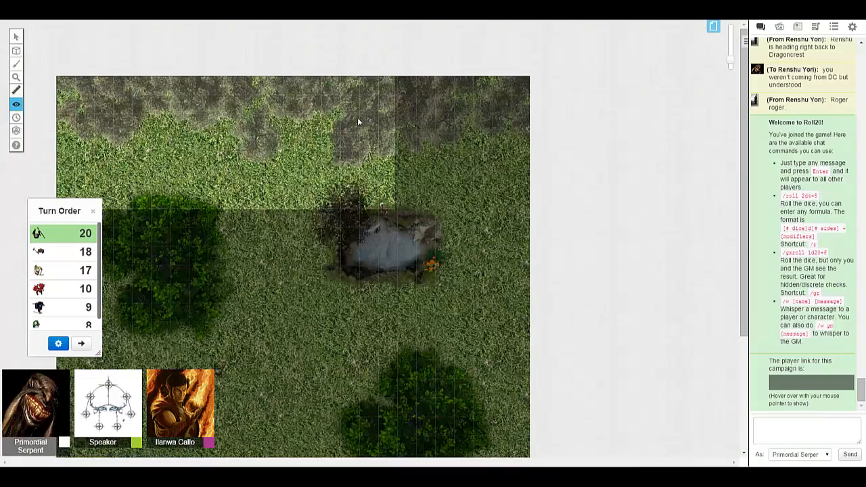
drag(361, 81, 517, 223)
scroll(341, 205, down, 3)
drag(210, 79, 470, 227)
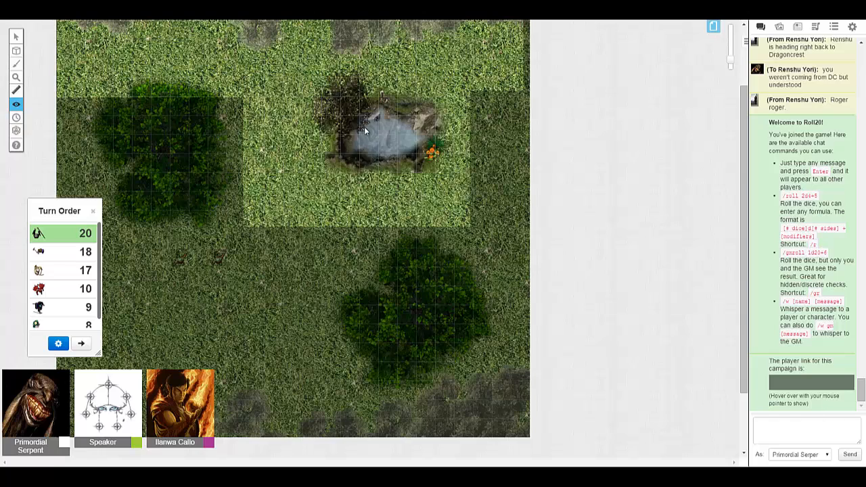
- Extend the revealed area to the eastern map edge and the lower-right tree, adding small patches beside both green trees
drag(325, 90, 528, 274)
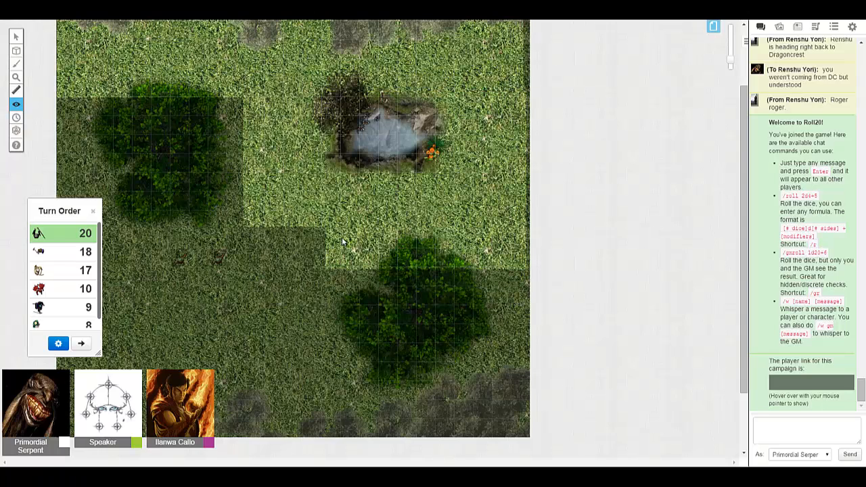
drag(339, 238, 347, 267)
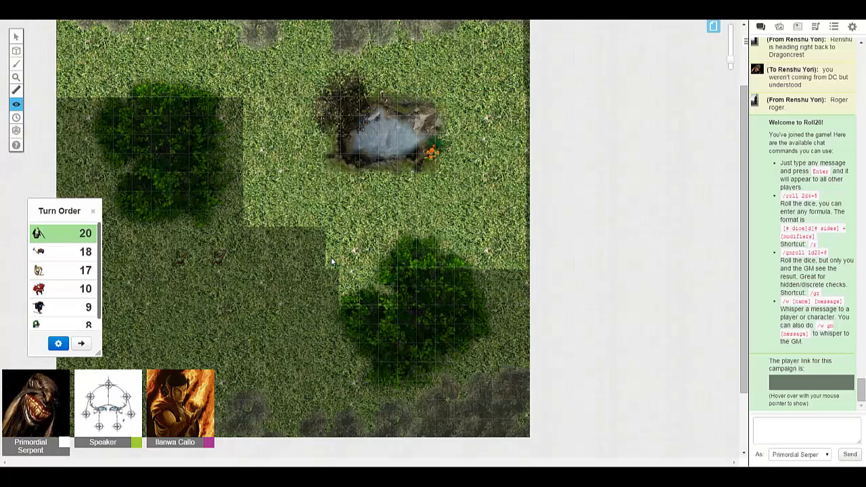
drag(368, 308, 365, 310)
drag(242, 111, 247, 132)
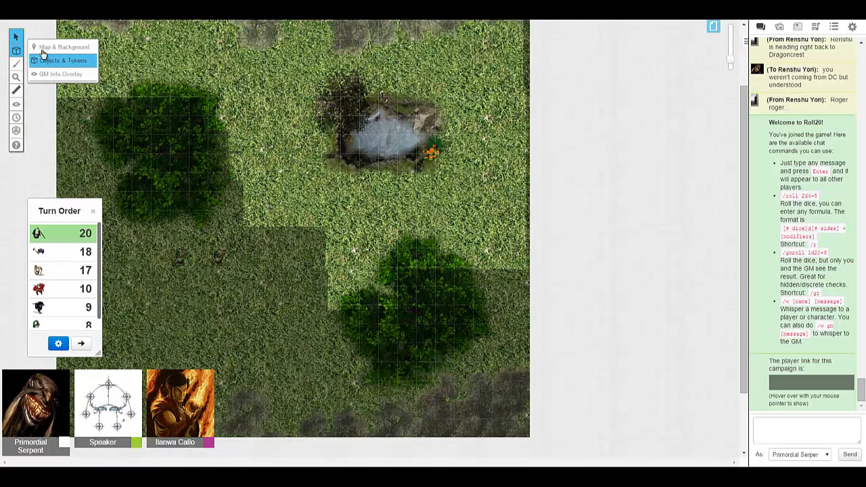
- Switch to the Objects & Tokens layer and move the eastern goblin into the revealed grass between the upper-left tree and the pond
click(32, 48)
click(54, 63)
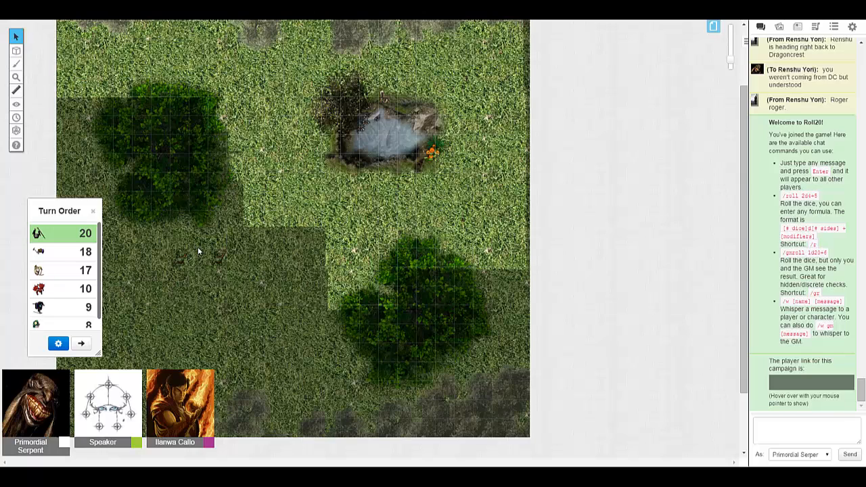
click(264, 118)
drag(256, 126, 290, 126)
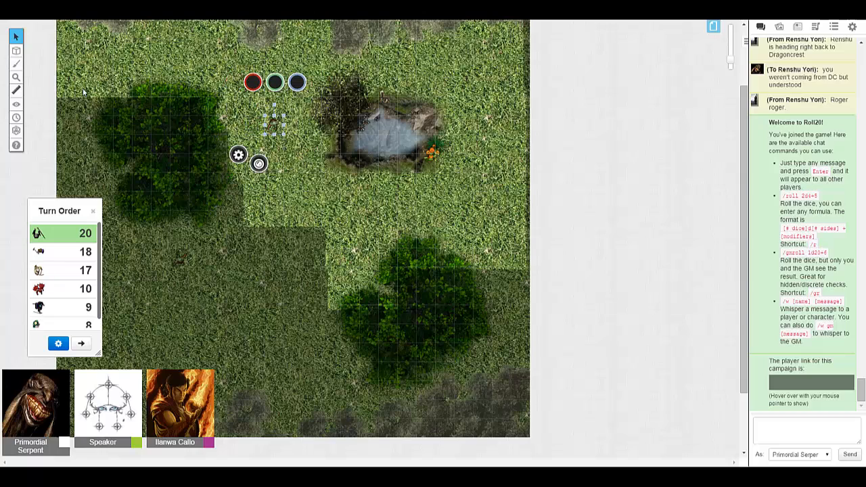
- Reveal a polygonal fog area around the western goblin, following the upper-left tree's lower edge and joining the revealed grass below the pond
mouse_move(16, 106)
click(47, 115)
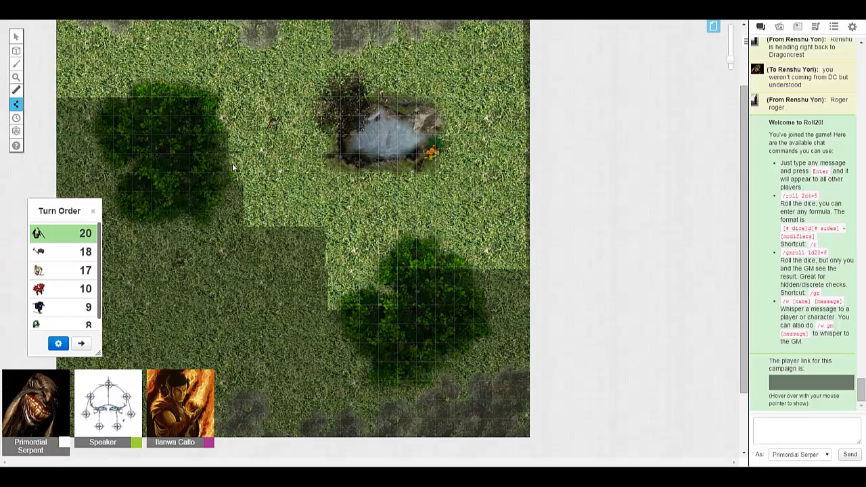
click(231, 170)
click(203, 226)
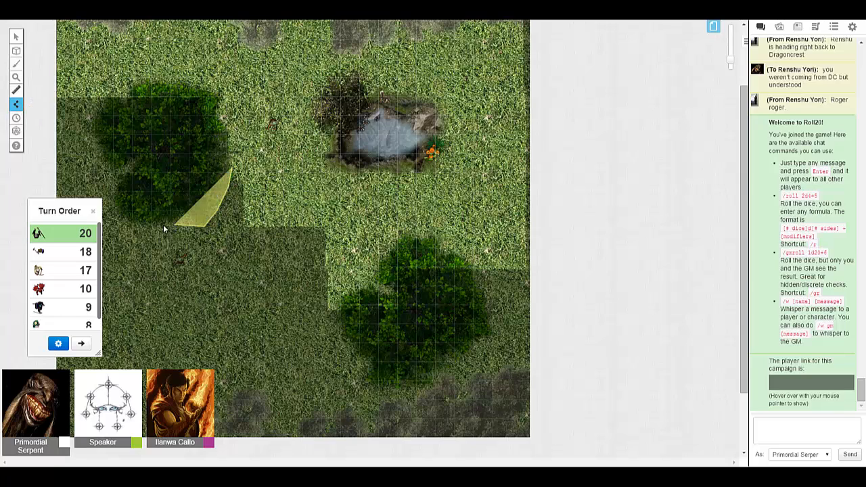
click(141, 226)
click(128, 242)
click(127, 280)
click(147, 307)
click(181, 321)
click(213, 319)
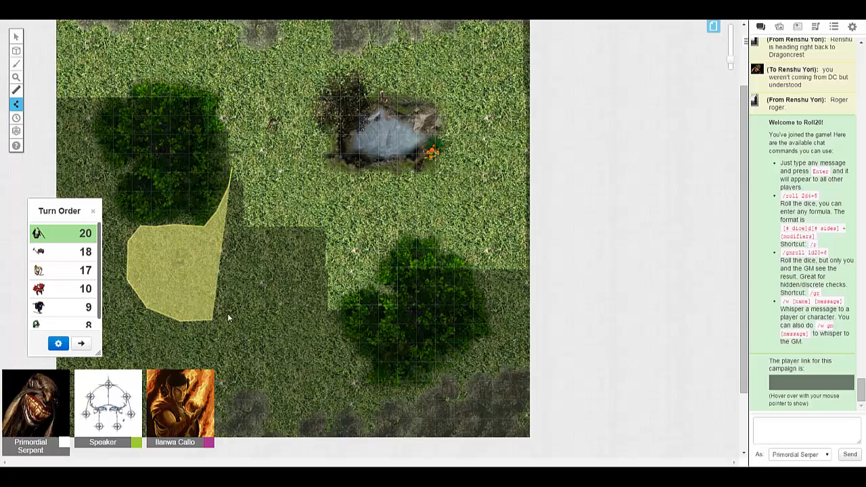
click(253, 303)
click(291, 287)
click(310, 264)
click(317, 251)
click(327, 220)
click(314, 189)
click(298, 173)
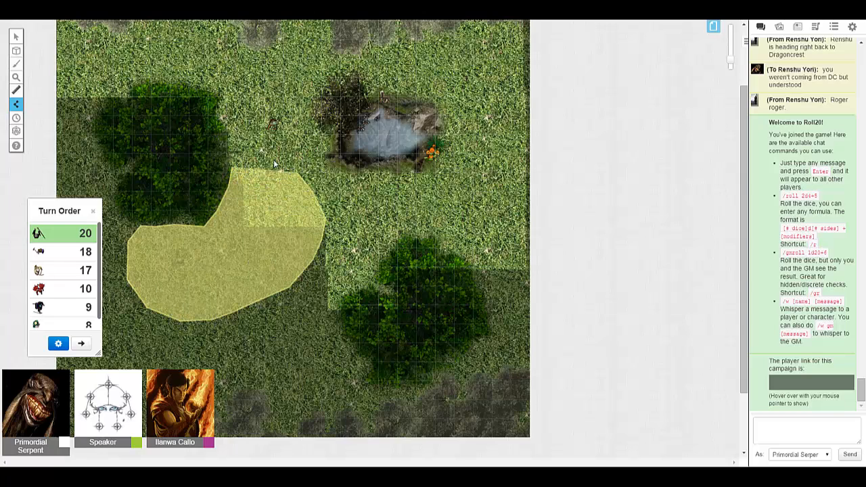
click(232, 168)
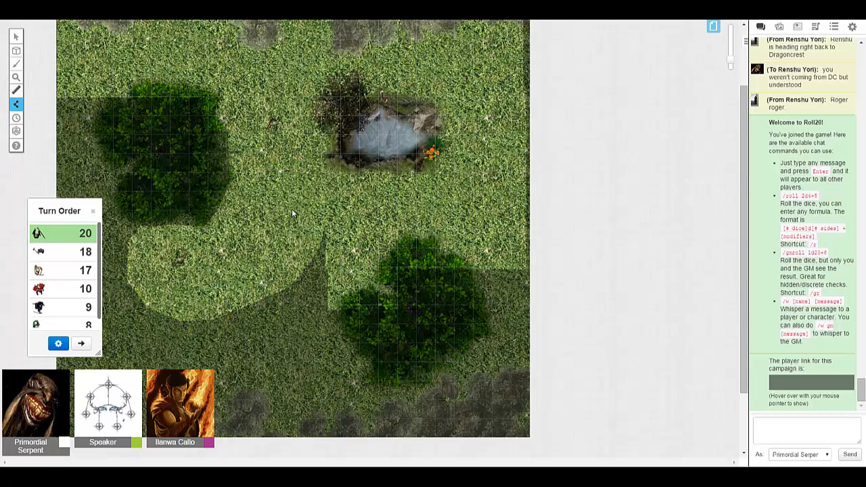
- Reveal a small polygonal fog patch between the western goblin's clearing and the lower-right tree, and return to the Select/Move tool
scroll(288, 247, down, 2)
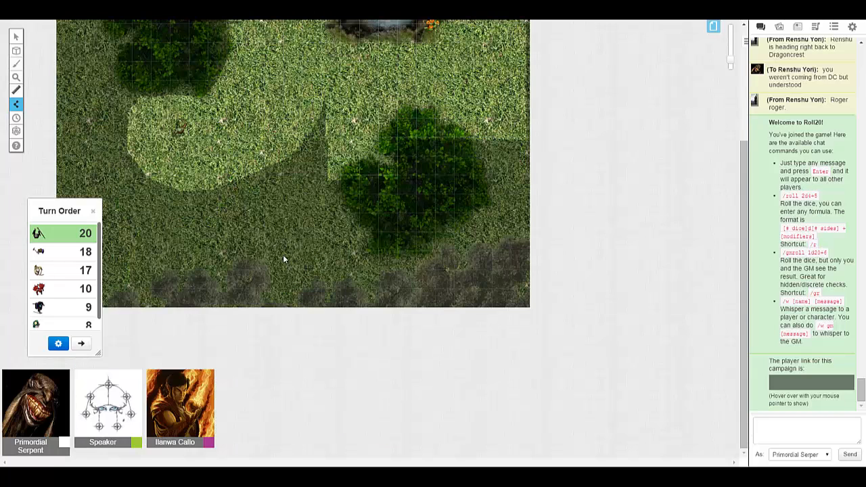
click(230, 226)
click(257, 250)
click(290, 257)
click(311, 248)
click(315, 221)
click(303, 188)
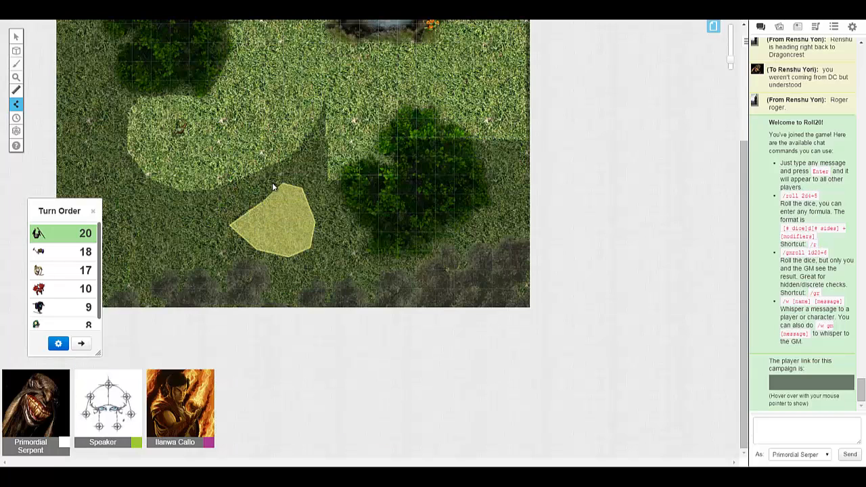
click(262, 201)
scroll(309, 227, up, 2)
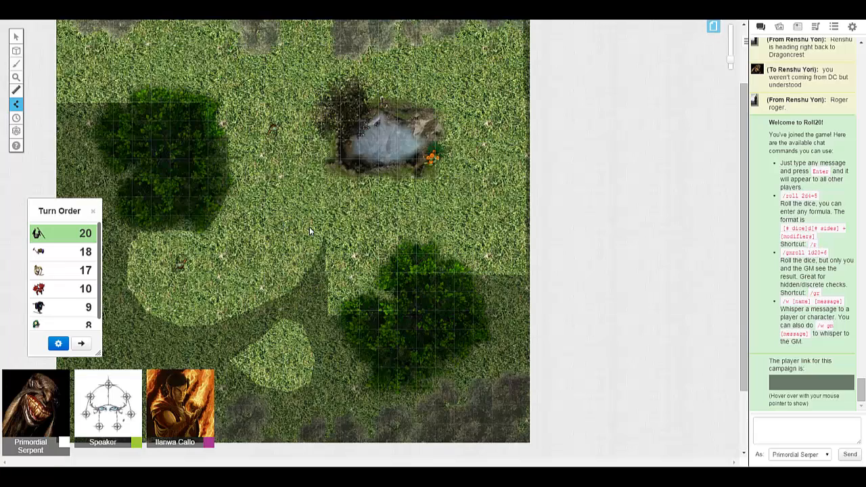
scroll(310, 227, up, 2)
scroll(309, 227, down, 2)
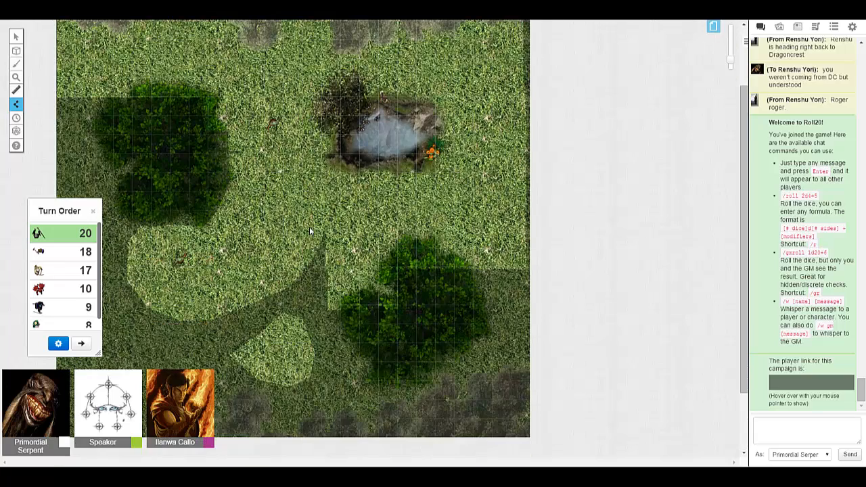
scroll(309, 227, up, 1)
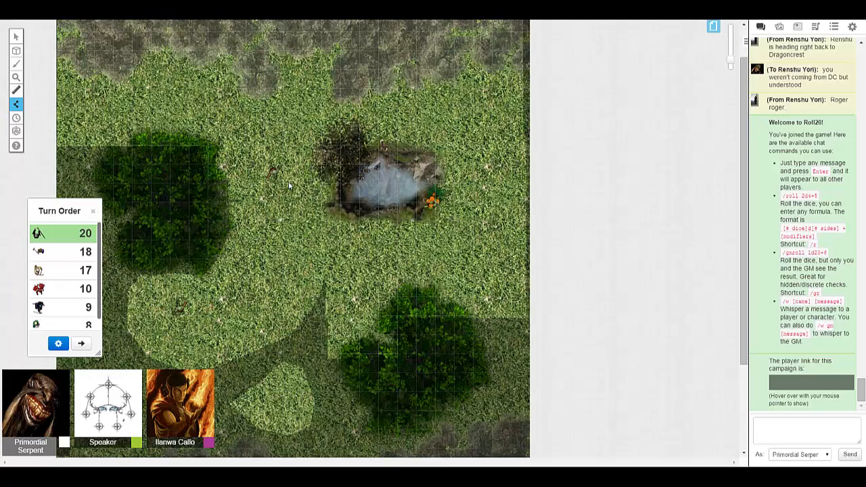
click(16, 36)
scroll(251, 165, up, 1)
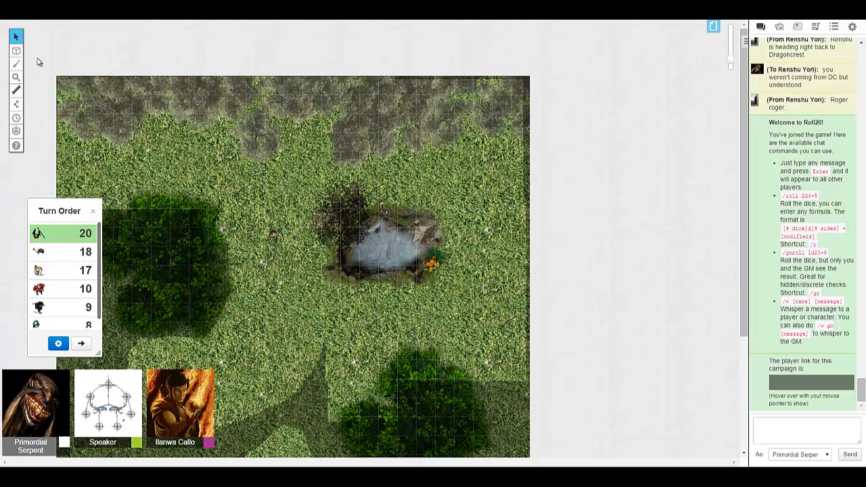
mouse_move(17, 51)
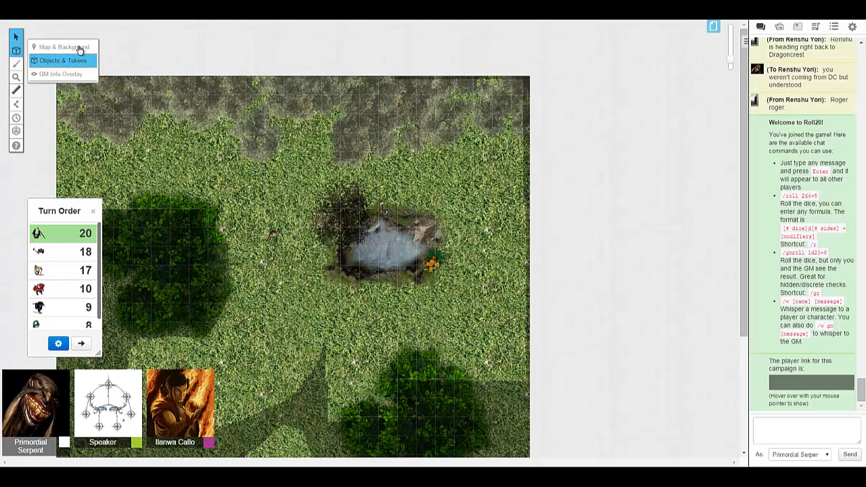
scroll(262, 176, down, 2)
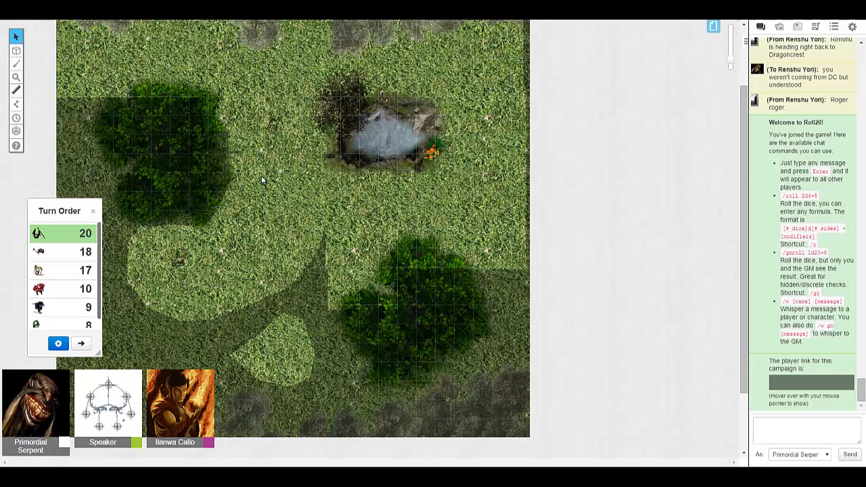
click(270, 128)
mouse_move(279, 120)
mouse_down()
mouse_move(313, 88)
mouse_move(285, 106)
mouse_up()
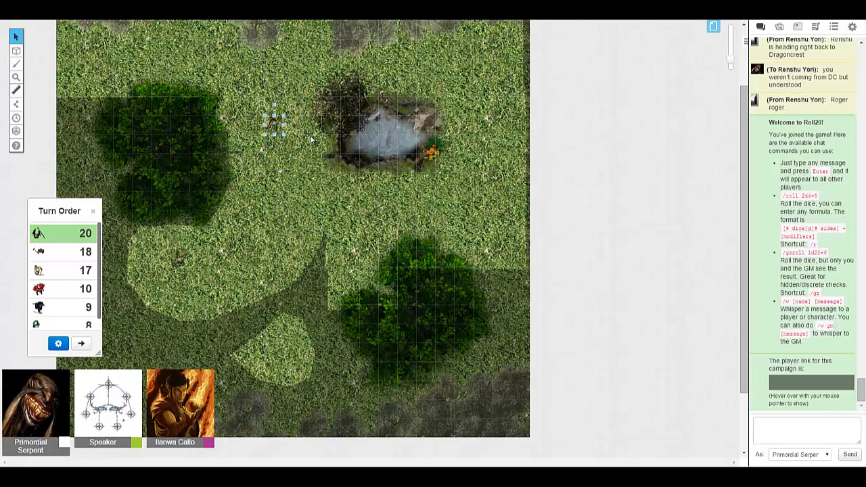
click(714, 27)
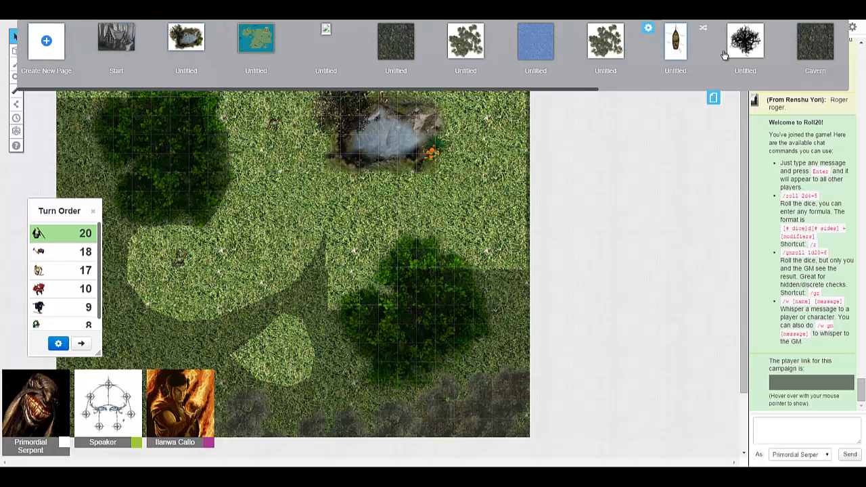
click(713, 96)
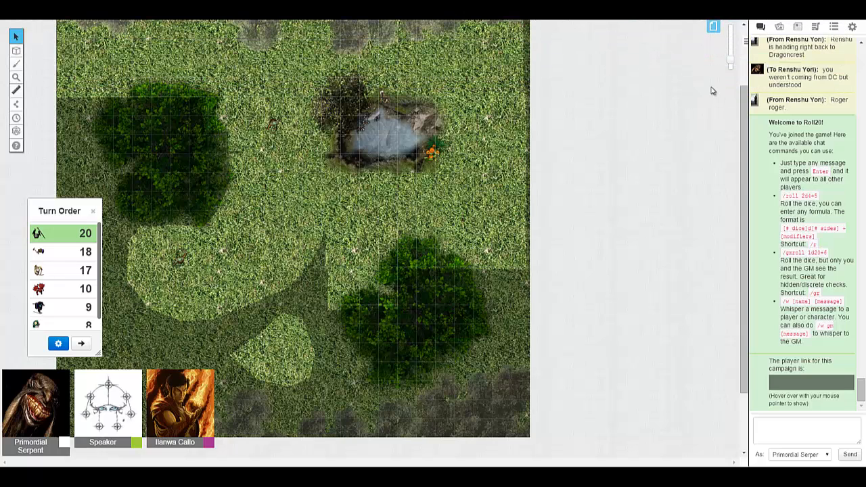
click(779, 26)
drag(863, 197, 863, 123)
scroll(863, 122, up, 4)
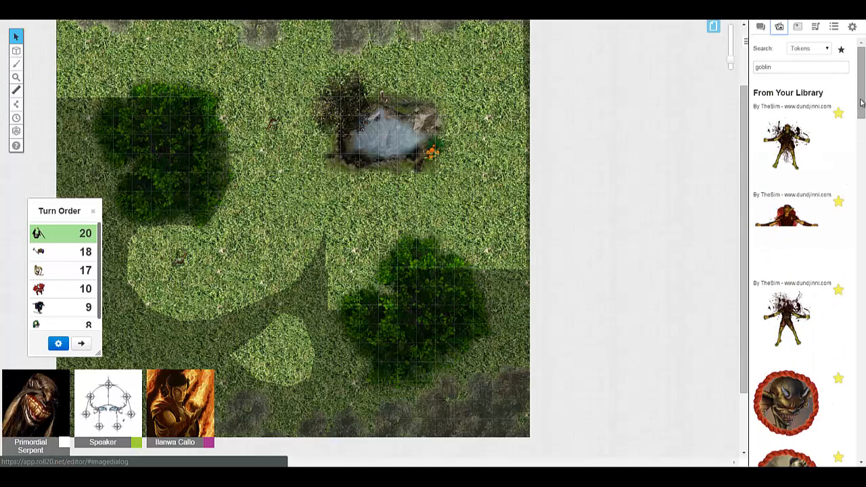
scroll(307, 152, up, 2)
scroll(308, 151, up, 2)
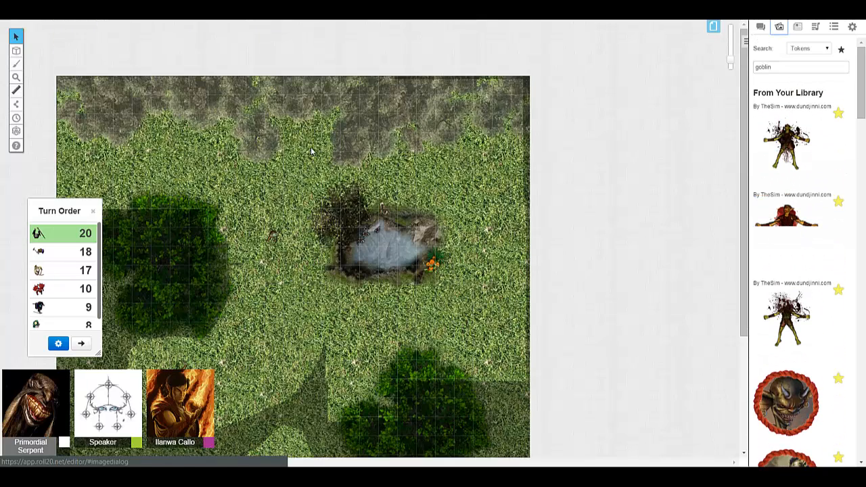
scroll(312, 152, down, 7)
scroll(328, 169, up, 7)
mouse_move(744, 157)
mouse_down()
mouse_move(736, 263)
mouse_move(732, 147)
mouse_up()
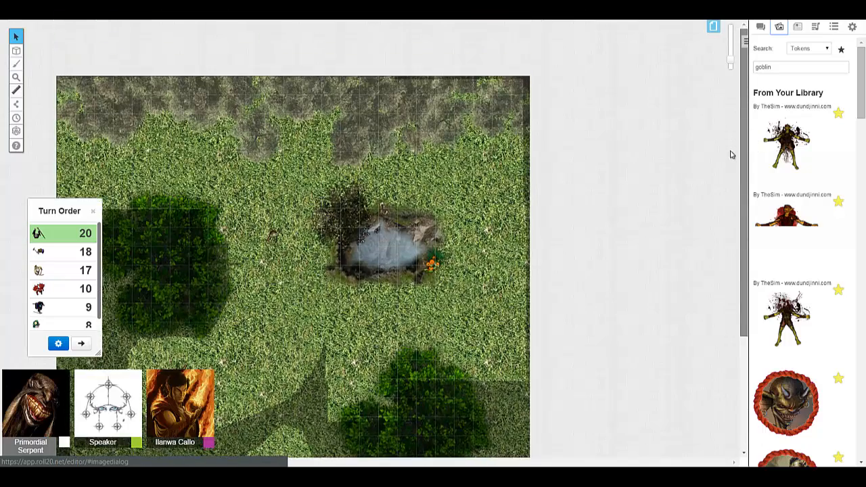
scroll(730, 153, down, 2)
click(853, 27)
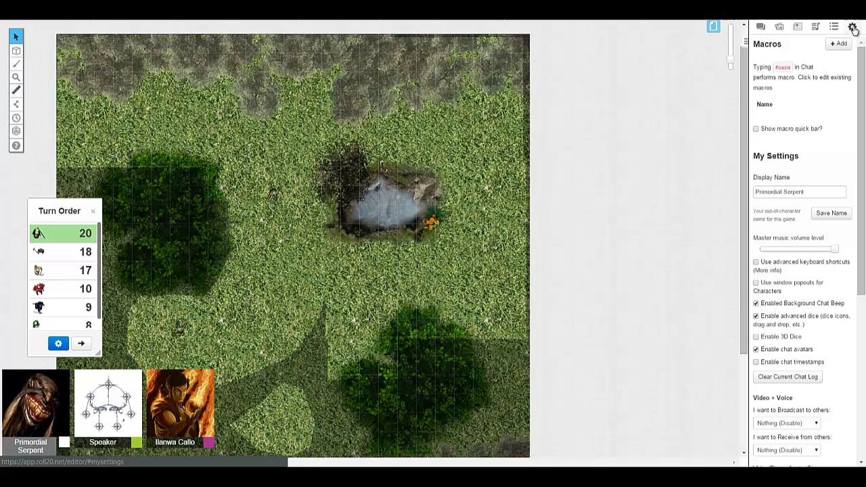
click(761, 26)
mouse_move(742, 336)
mouse_down()
mouse_move(746, 429)
mouse_move(747, 323)
mouse_move(747, 341)
mouse_up()
scroll(700, 327, down, 3)
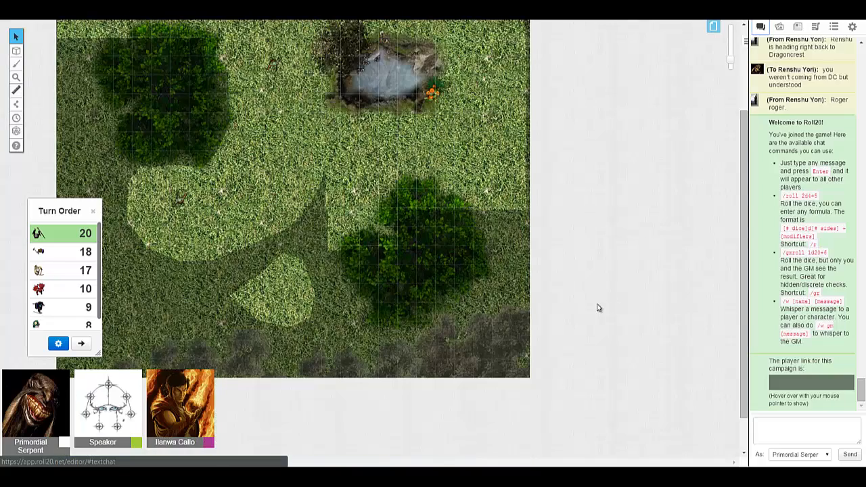
scroll(597, 308, up, 4)
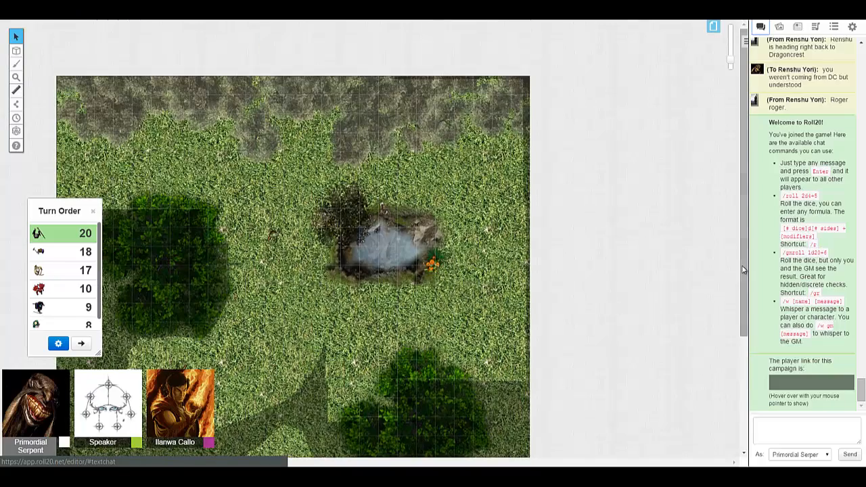
drag(744, 270, 741, 287)
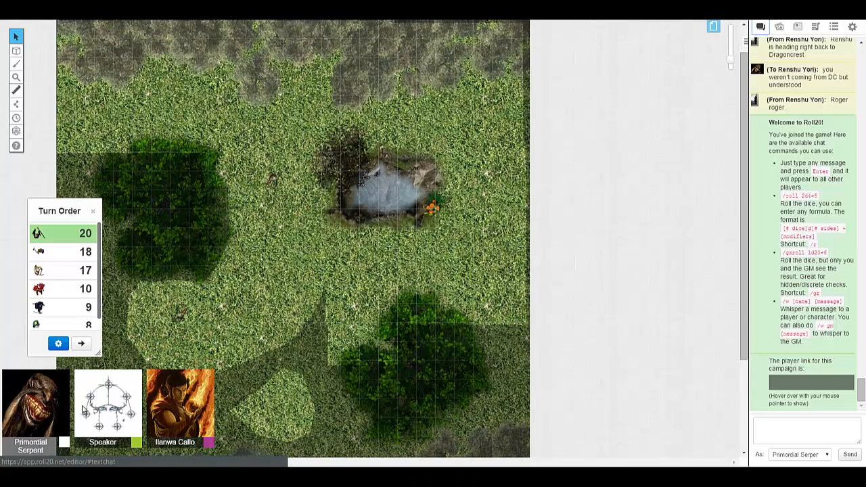
scroll(634, 330, up, 2)
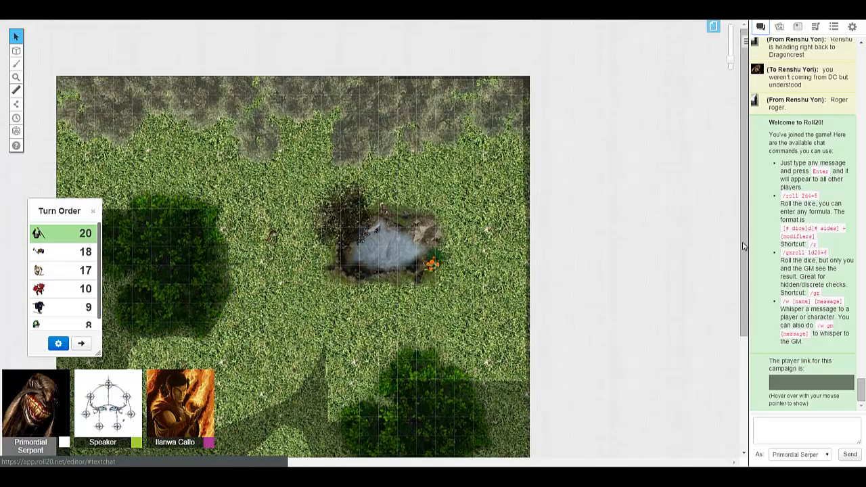